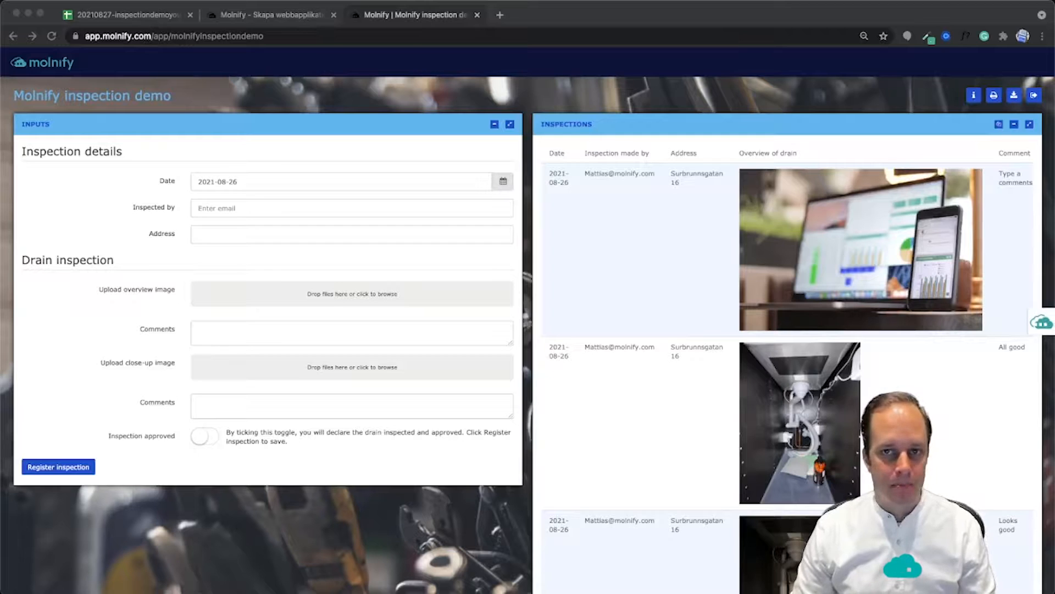
Type the labels Inspected by, Address, Upload overview image and Comments
text(Inspected by)
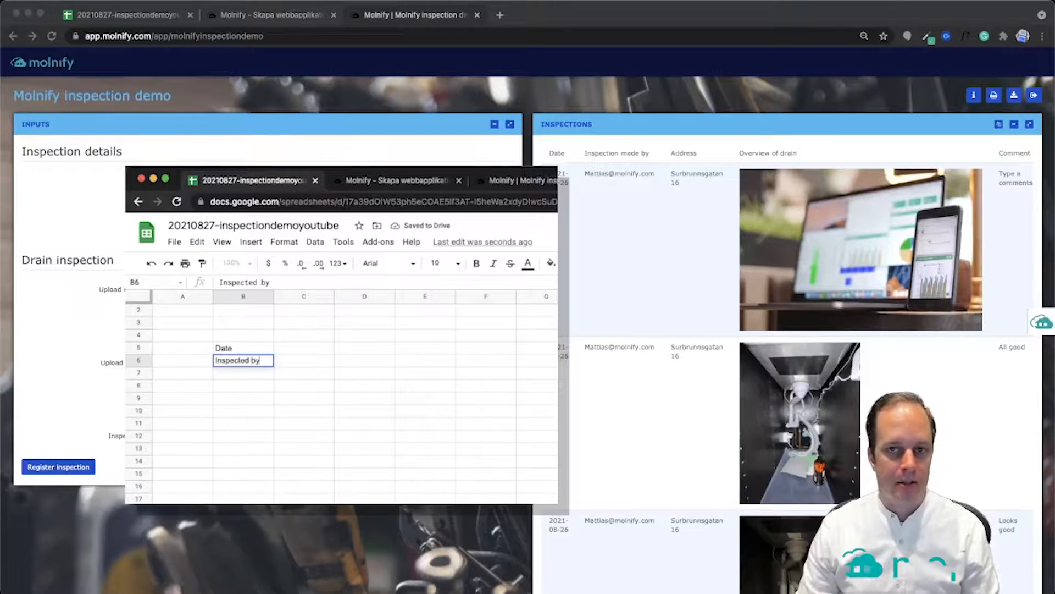
key(Return)
text(Address)
key(Return)
text(Upload overview image)
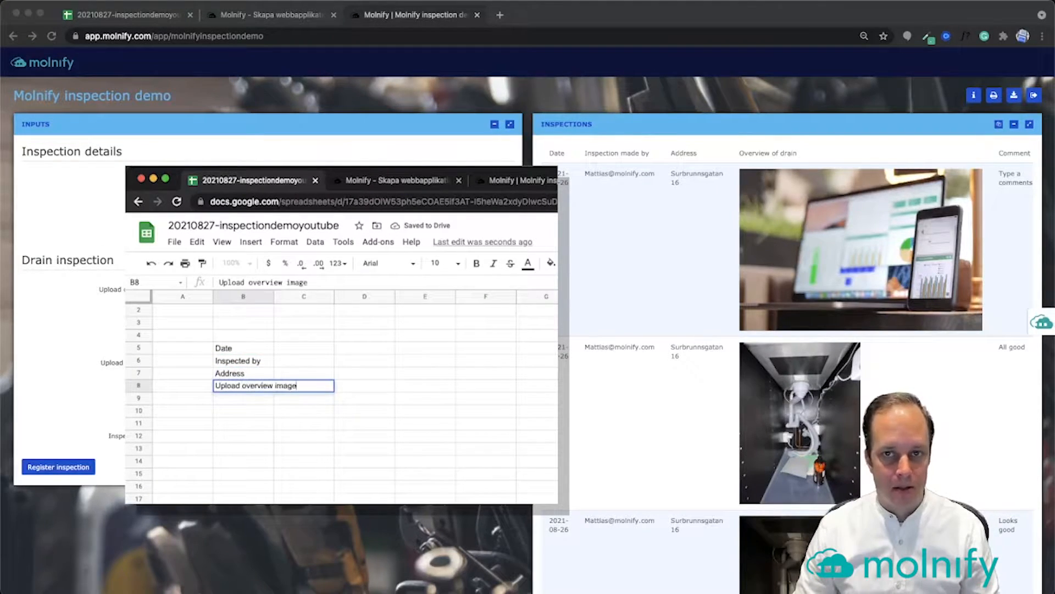
key(Return)
text(Comments)
key(Return)
text(Up)
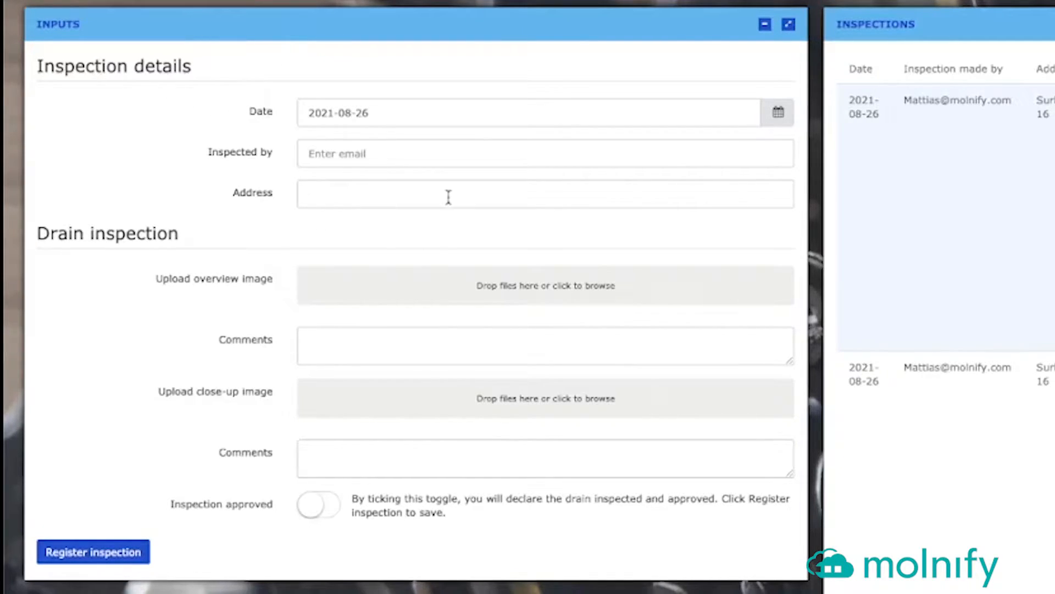
Fill in the inspector e-mail and address from the saved autofill entry
click(345, 151)
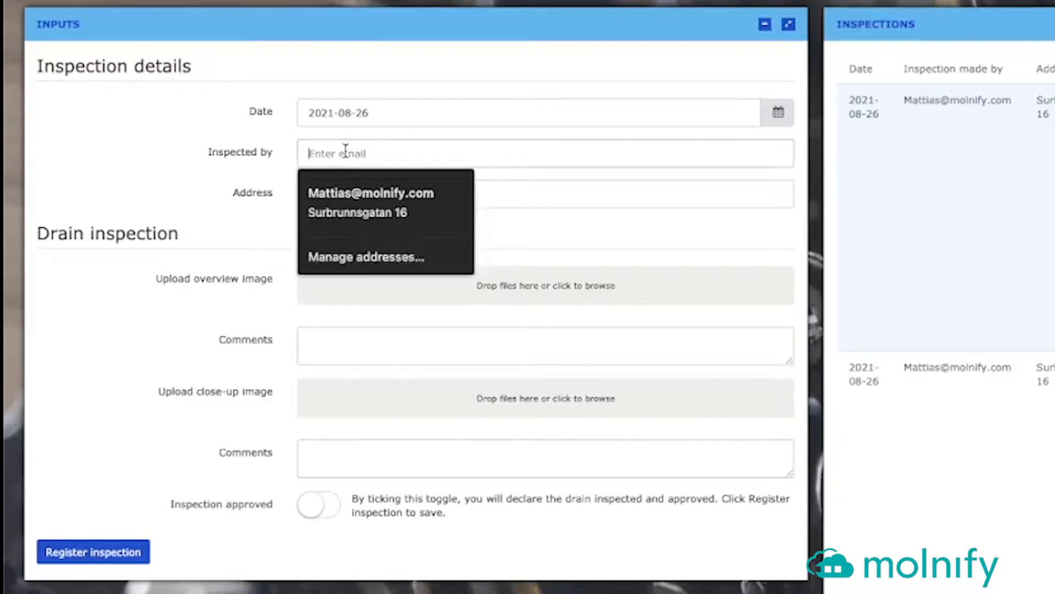
click(353, 209)
click(429, 198)
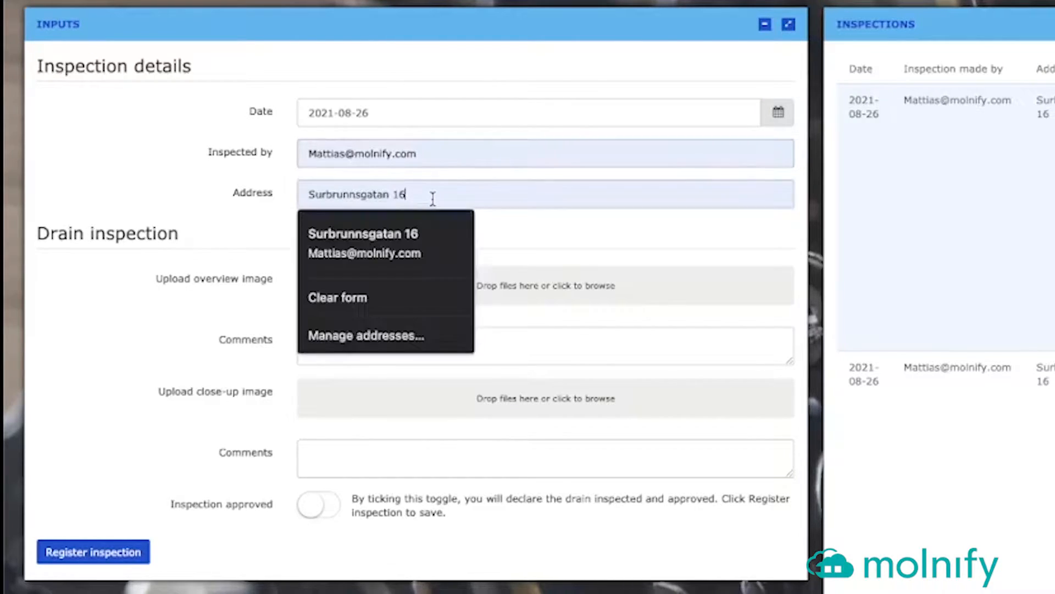
click(215, 193)
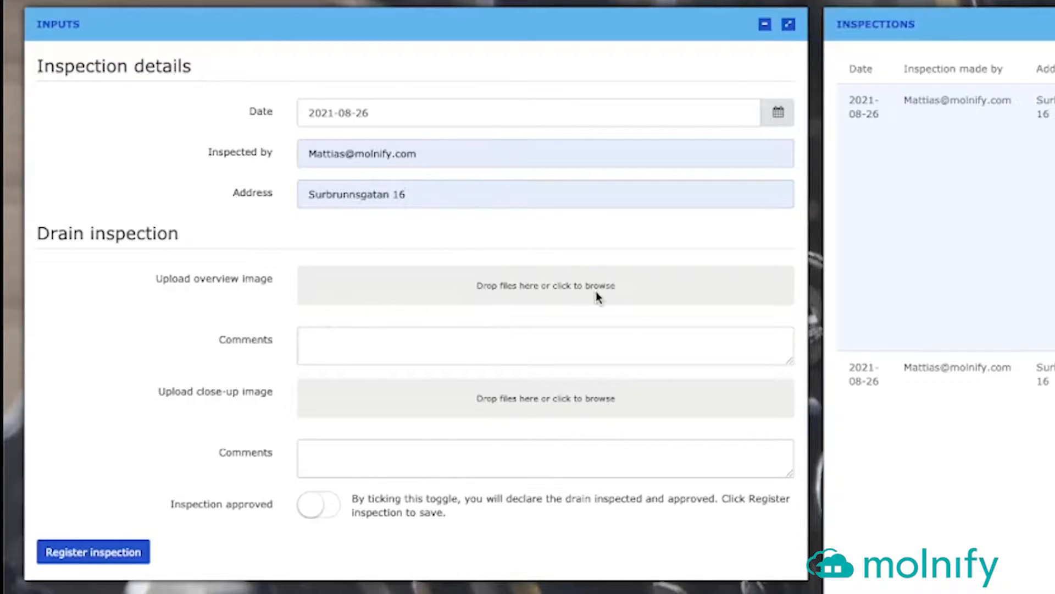
Upload cash.jpg as the overview image with the comment 'Money'
click(573, 295)
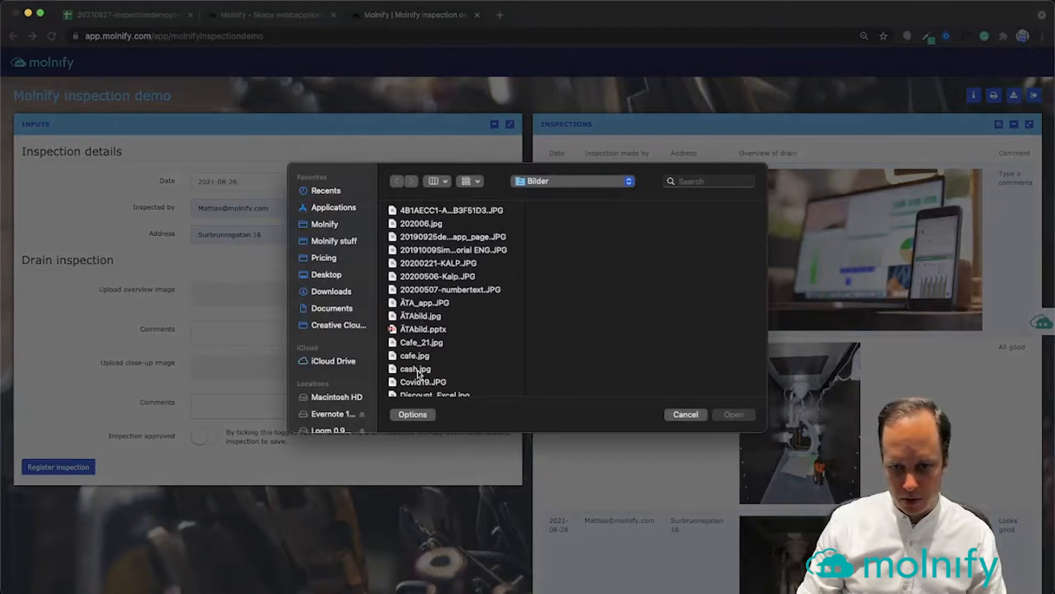
click(415, 369)
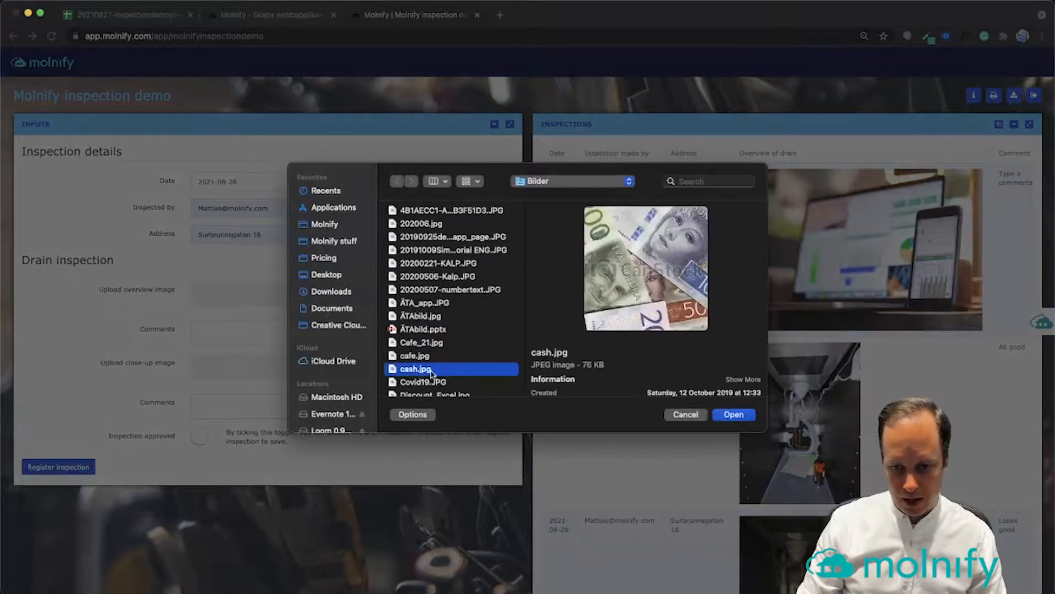
click(734, 415)
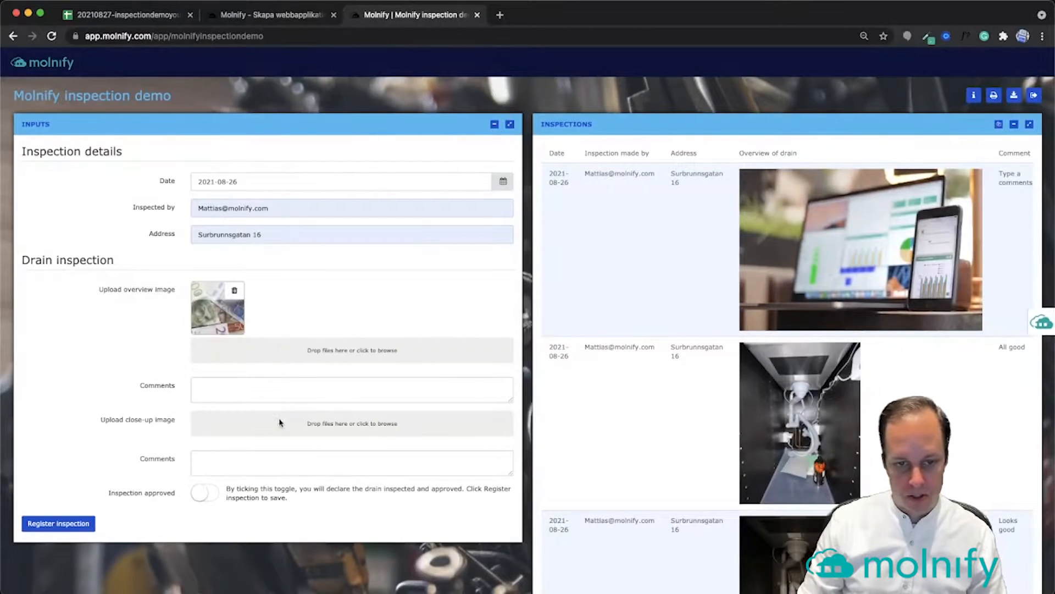
click(284, 387)
text(Money)
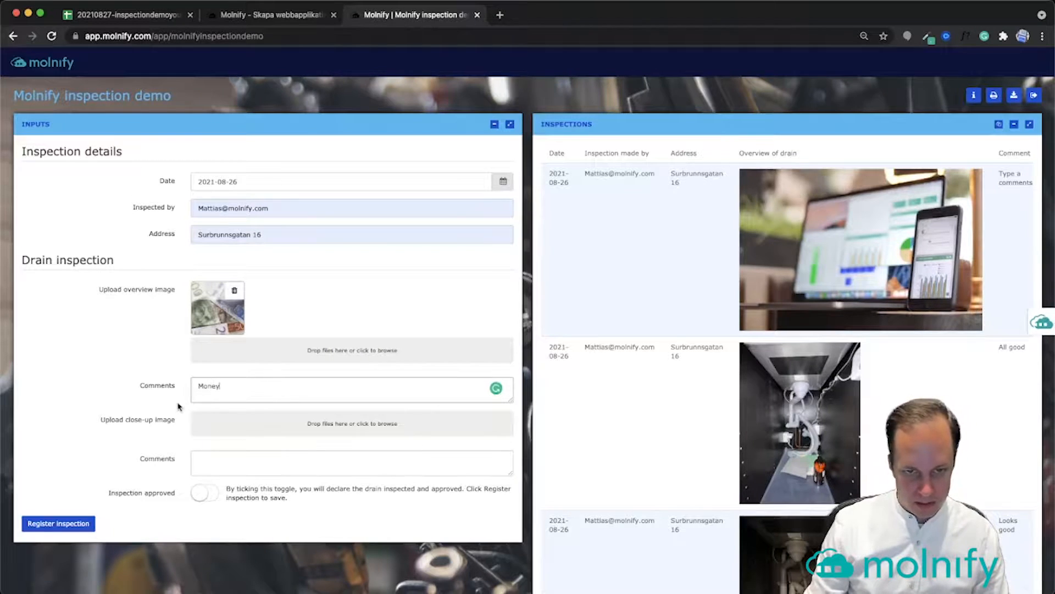
Upload cafe.jpg as the close-up image commented 'coffee' and switch on Inspection approved
click(331, 427)
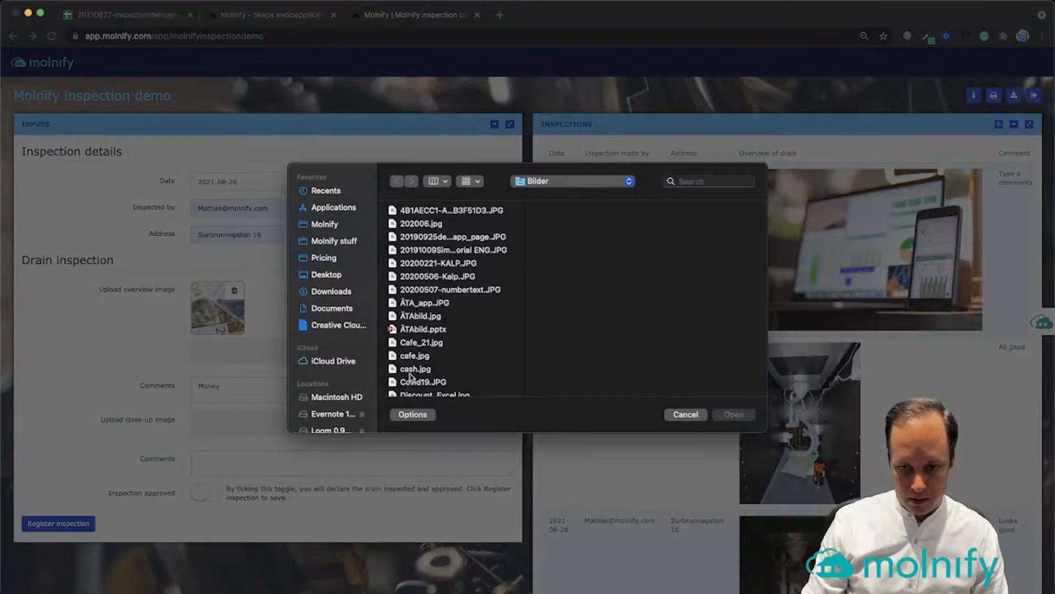
click(417, 316)
click(399, 357)
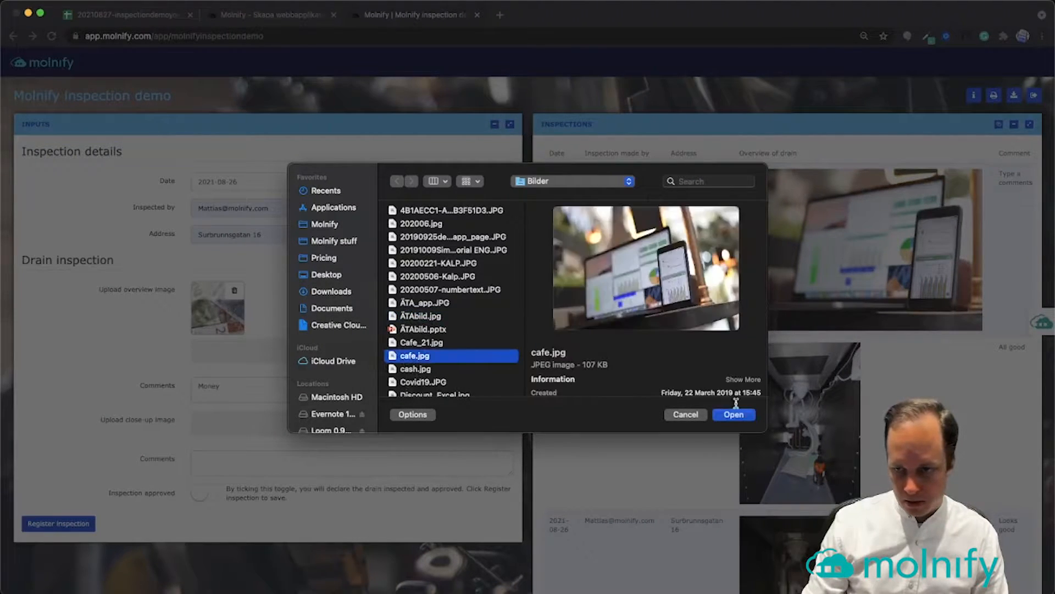
click(734, 414)
click(245, 481)
text(coffee)
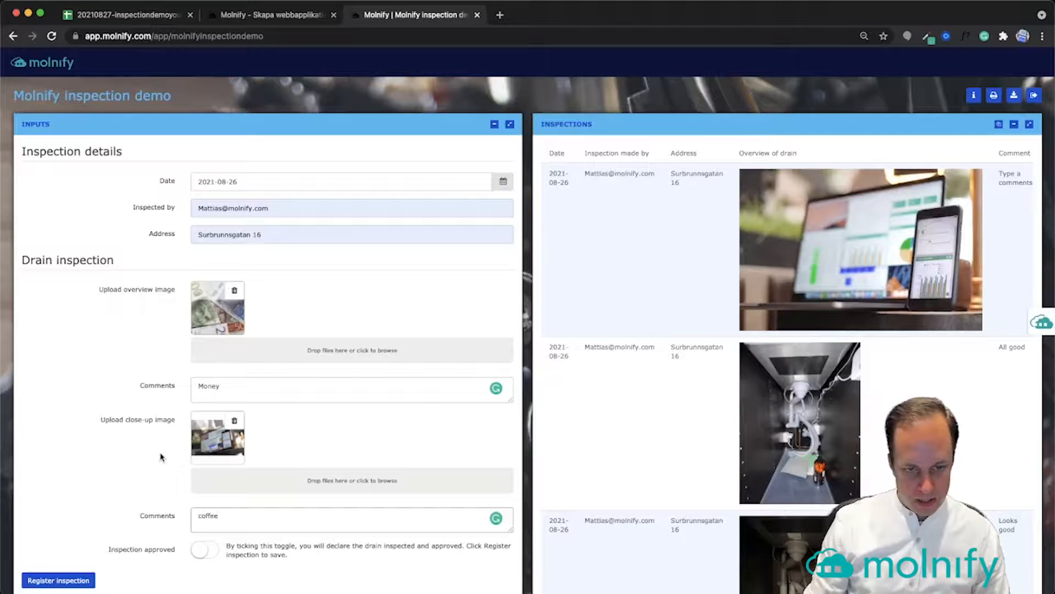
click(204, 551)
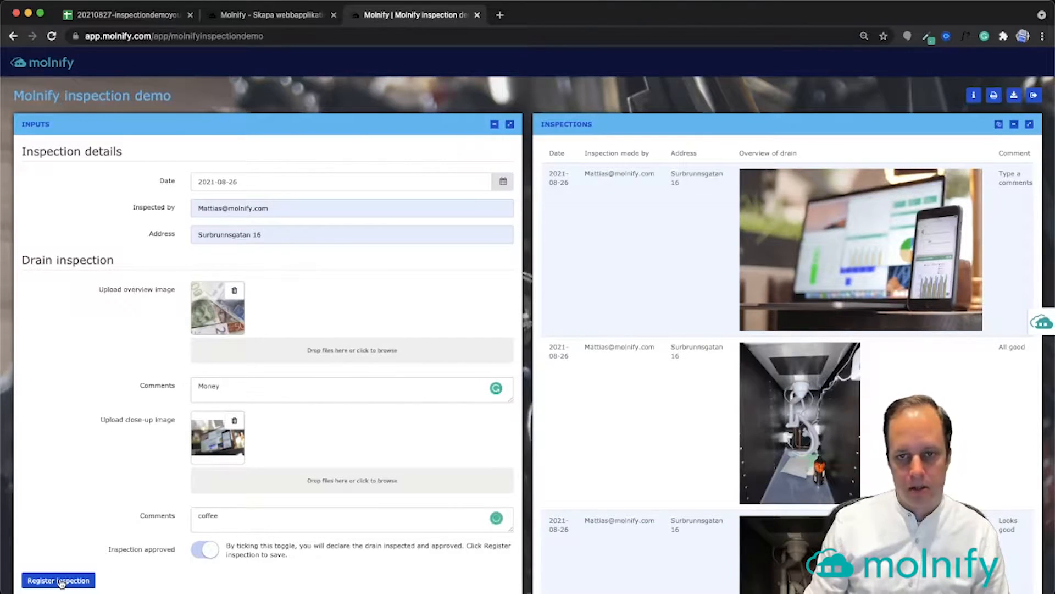
Register the inspection, close the Data saved confirmation, and scroll the Inspections table to check it
click(60, 582)
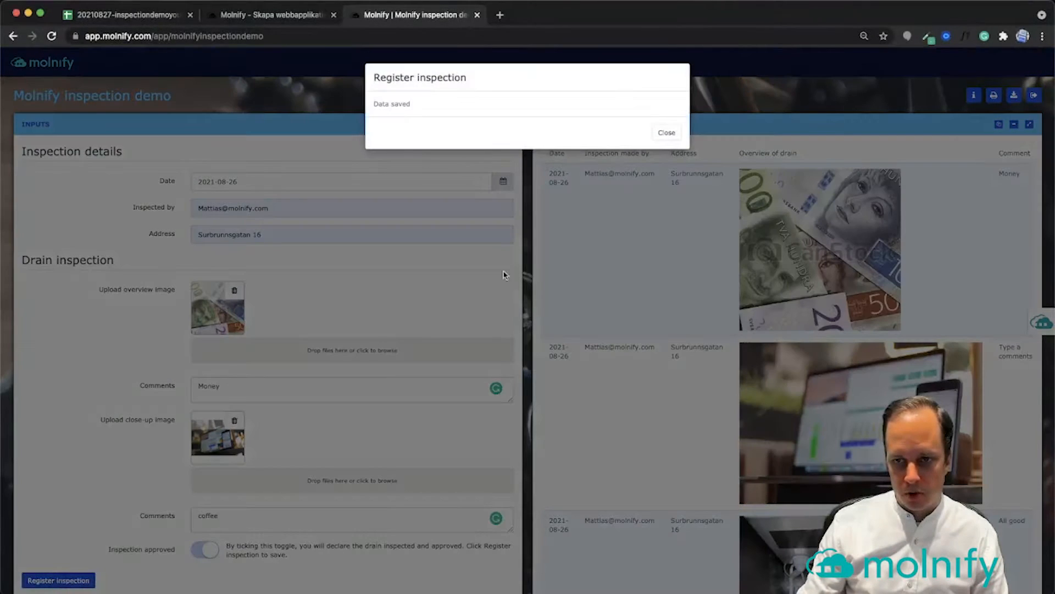
click(667, 133)
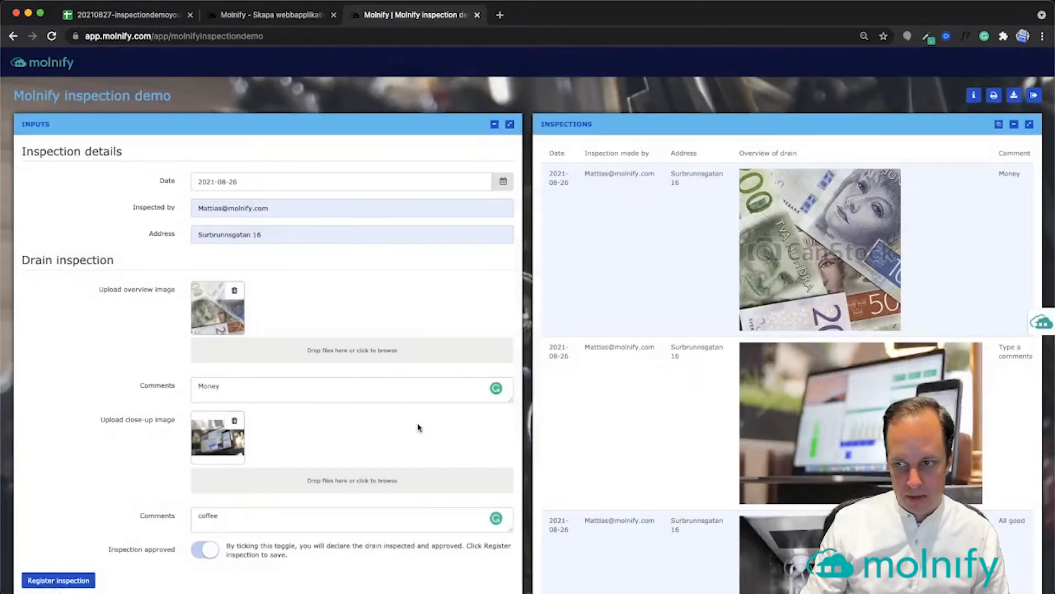
click(202, 550)
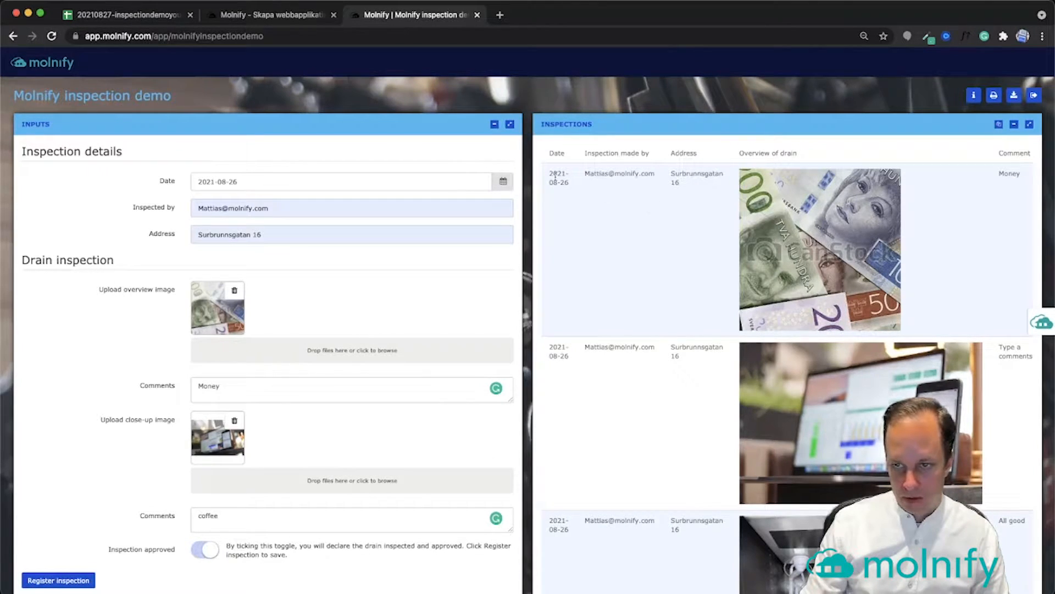
scroll(807, 225, right, 8)
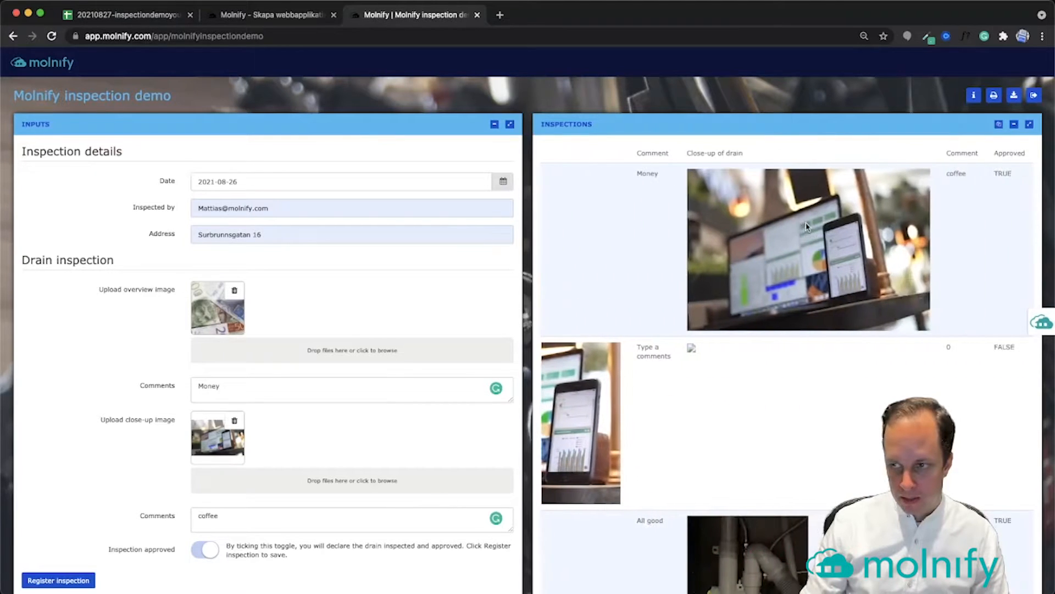
scroll(807, 225, left, 8)
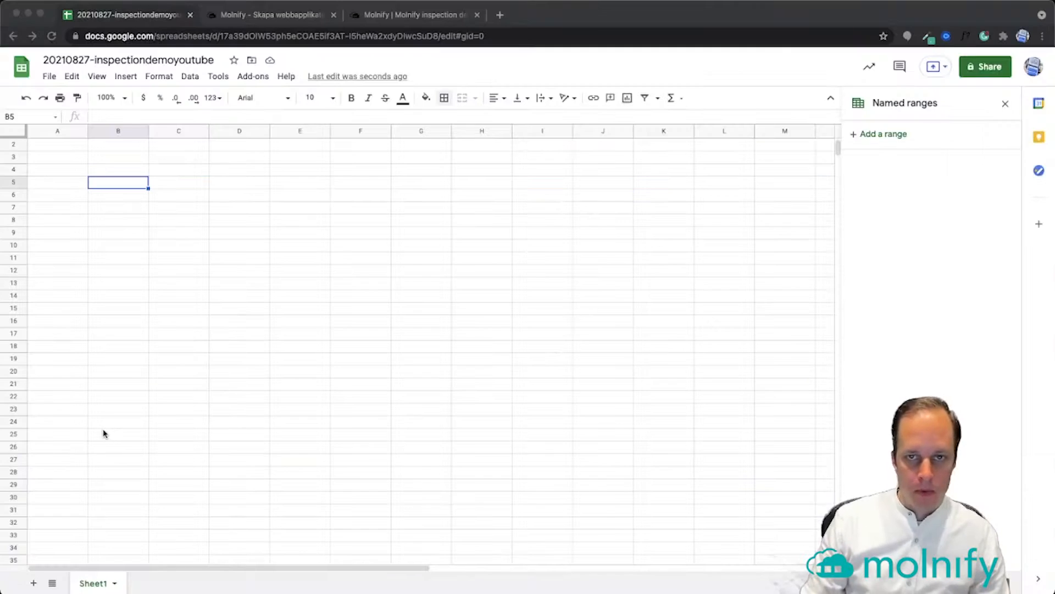
Enter the labels Date, Inspected by, Address and Upload overview image in B5:B8
click(131, 185)
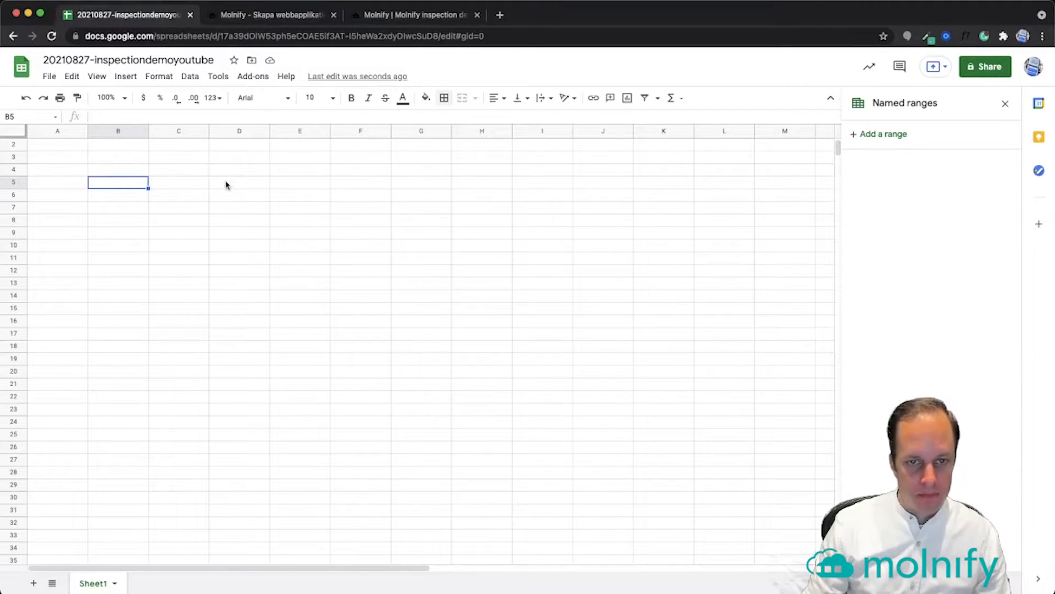
drag(139, 185, 231, 191)
click(129, 186)
text(Date)
key(Return)
text(Inspected by)
key(Return)
text(Address)
key(Return)
text(Up)
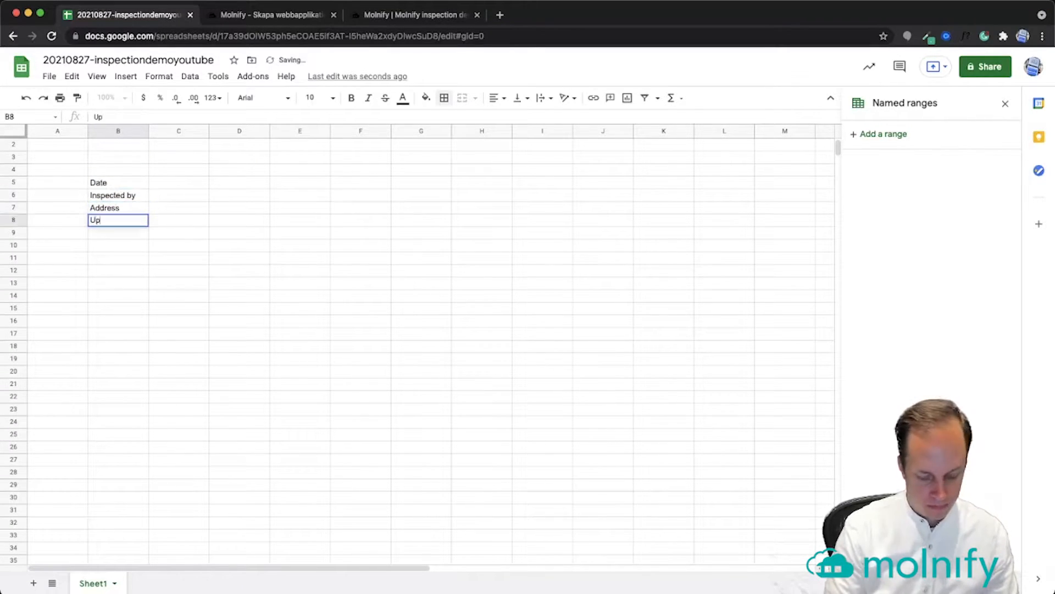
text(load overview image)
key(Return)
Add the labels Comments, Upload close-up image, Comments and Inspection approved in B9:B12
text(Comments)
key(Return)
text(Upload clos)
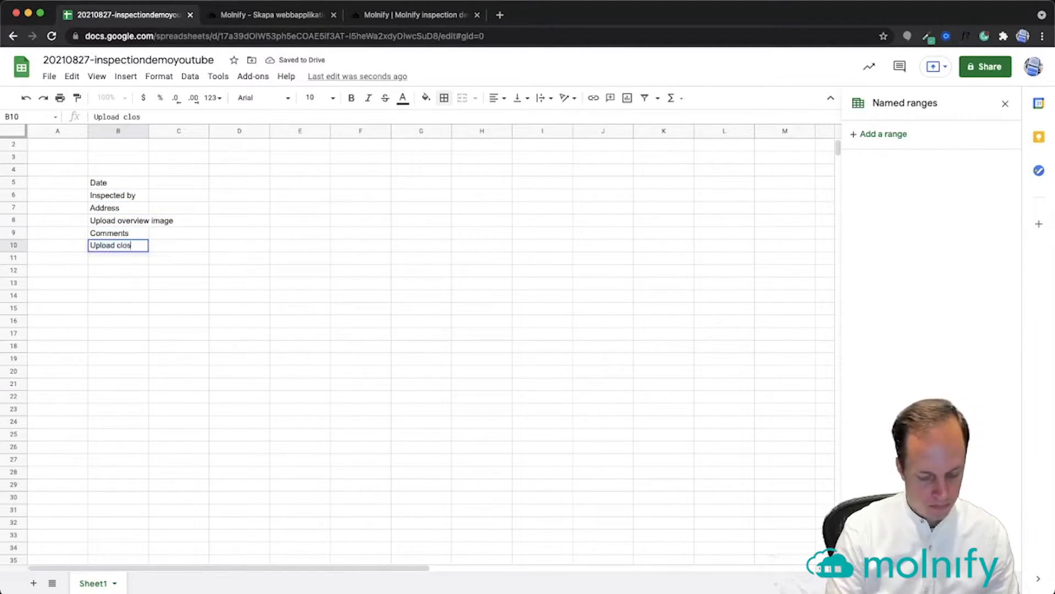
text(e-up image)
key(Return)
text(Comments)
key(Return)
text(Inspection approved)
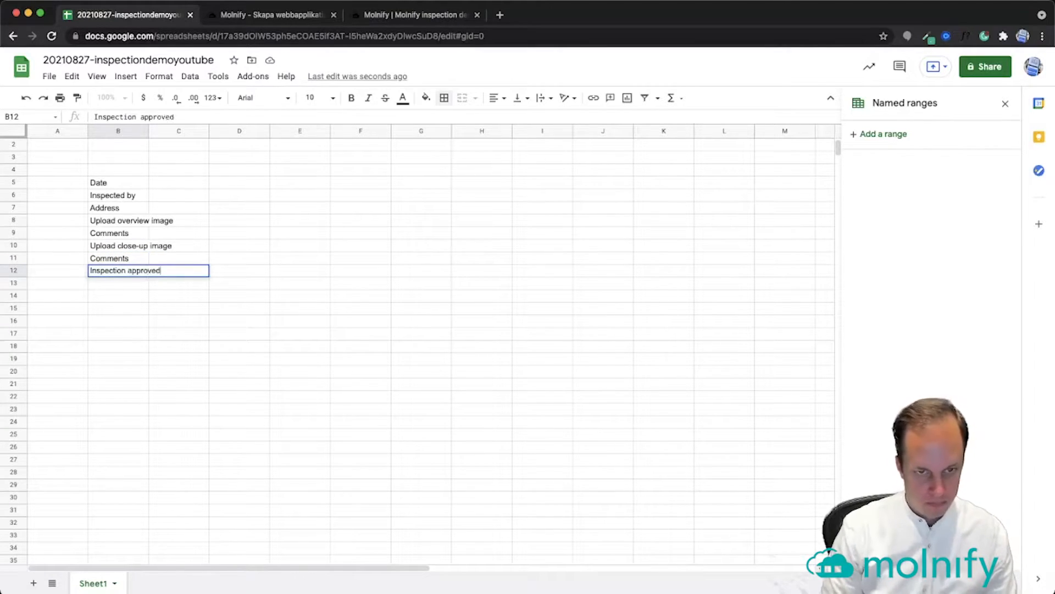
key(Return)
scroll(154, 193, down, 3)
scroll(153, 193, up, 3)
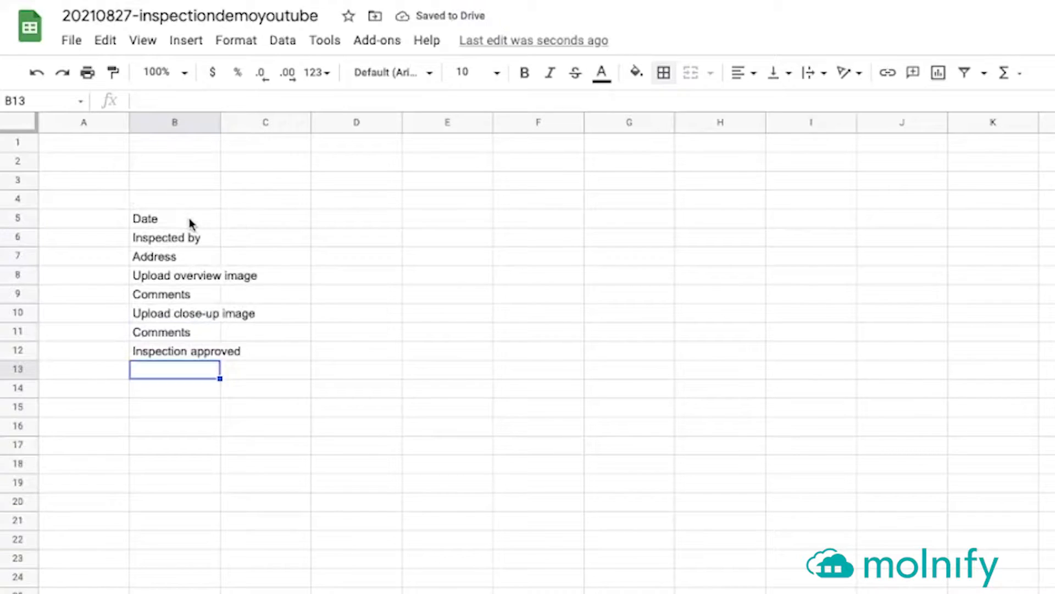
Fill C5:C12 with standard green and adjust the column widths so the labels fit
drag(190, 219, 182, 350)
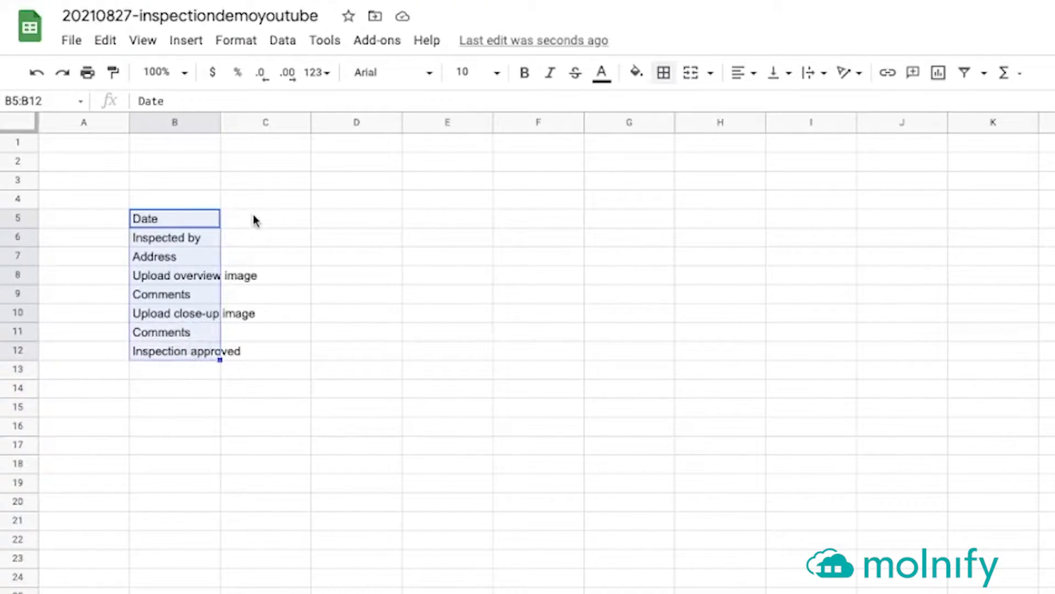
drag(254, 221, 248, 346)
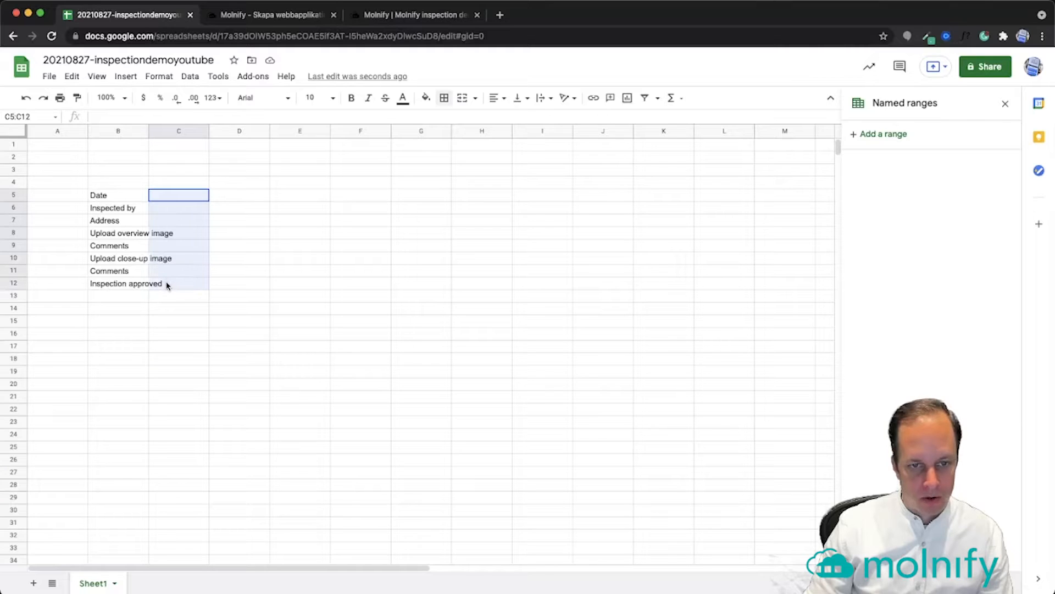
click(426, 97)
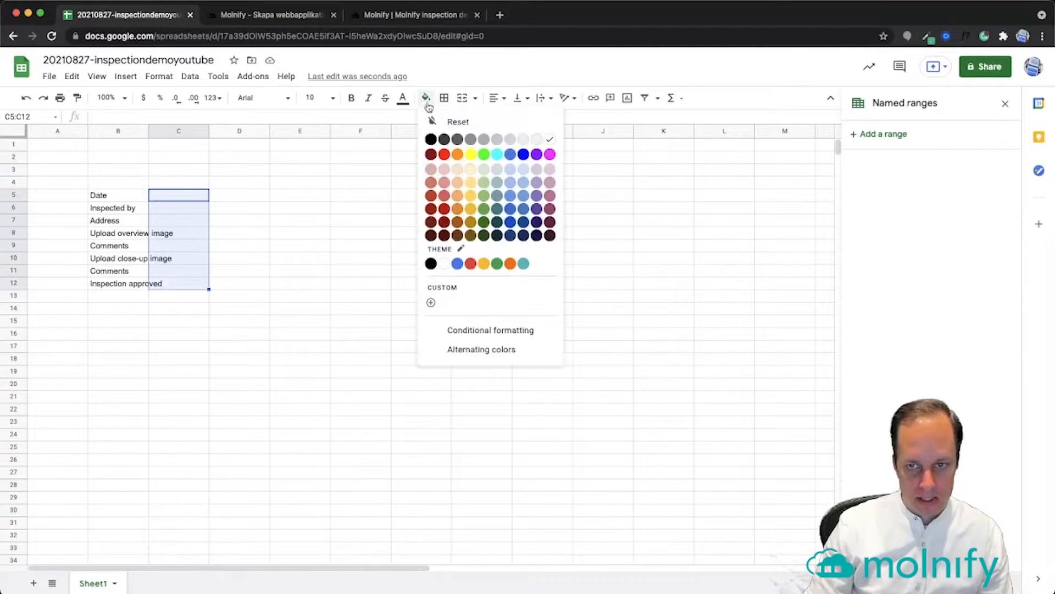
click(483, 151)
click(245, 220)
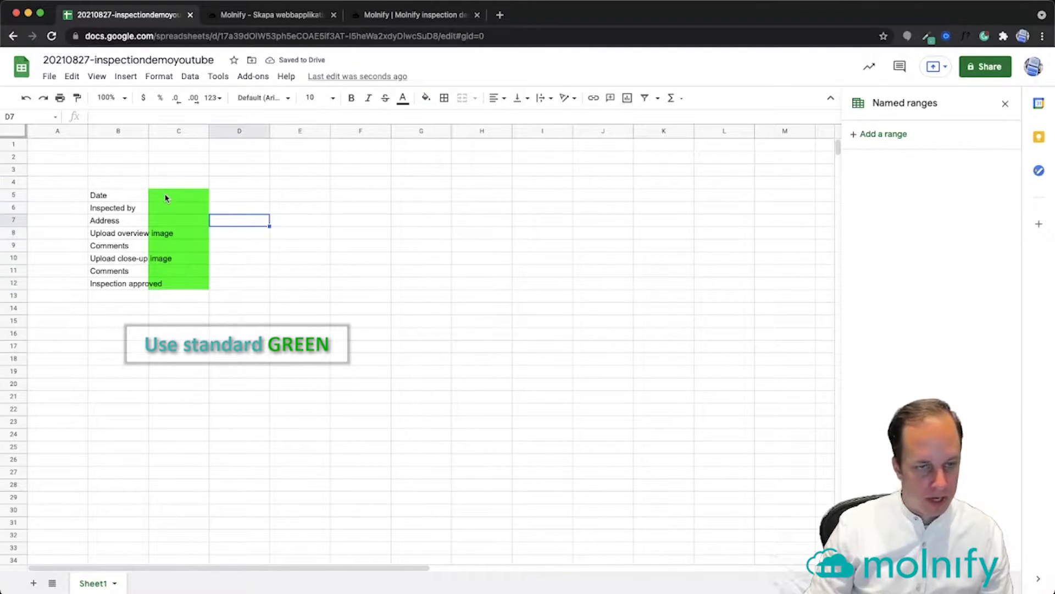
click(170, 130)
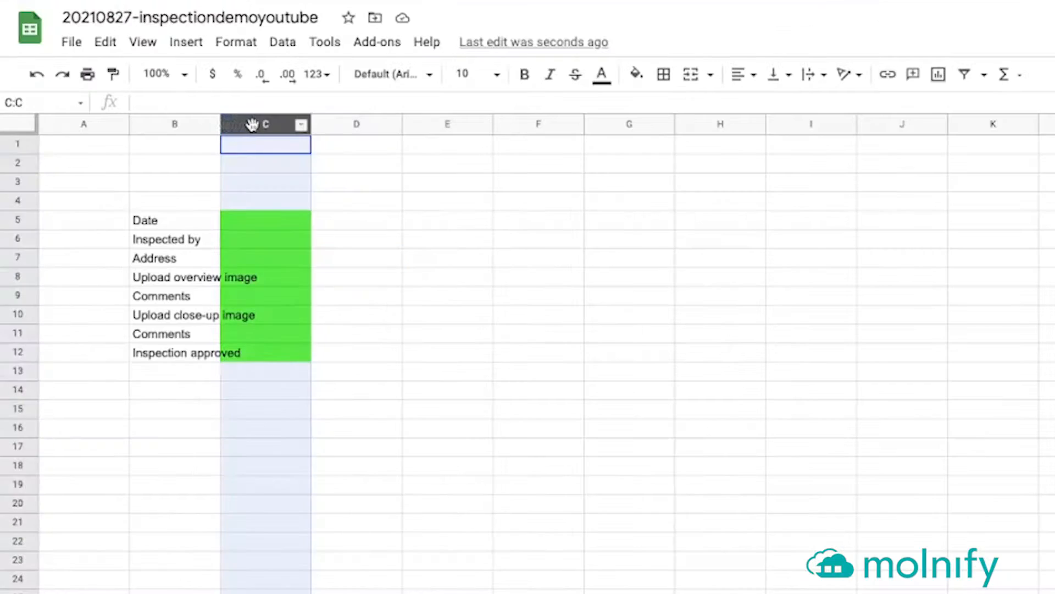
drag(310, 124, 277, 125)
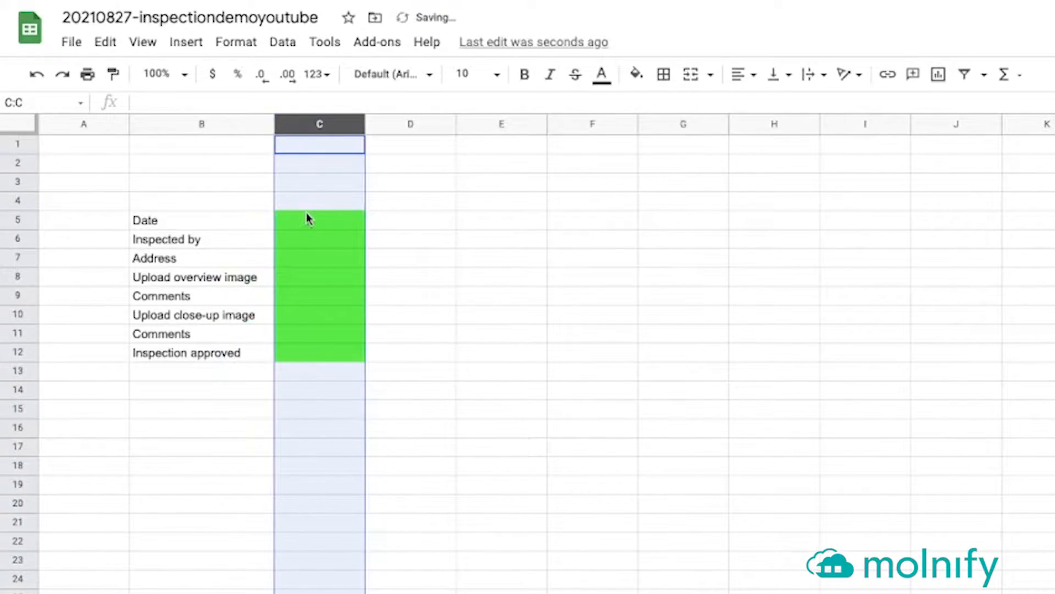
Enter =TODAY() in C5 so it displays 8/27/2021
click(318, 223)
text(=today)
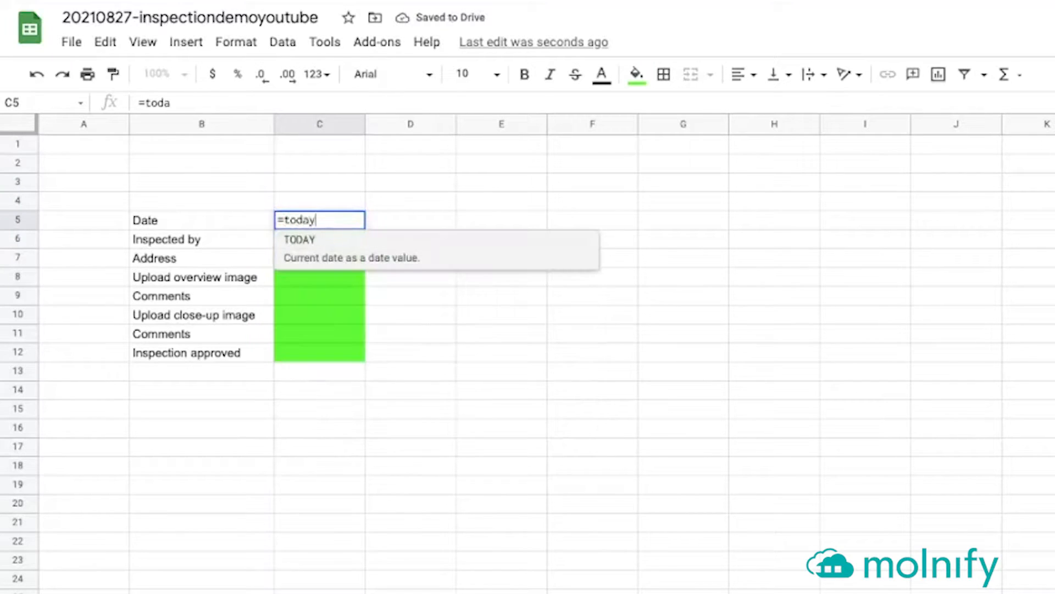
key(Tab)
key(Return)
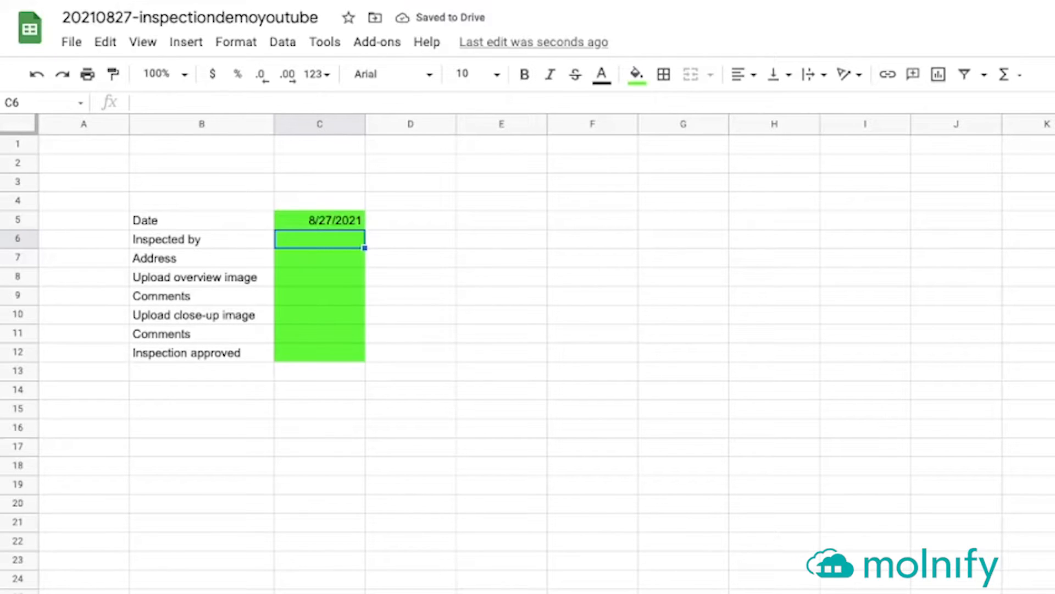
click(319, 221)
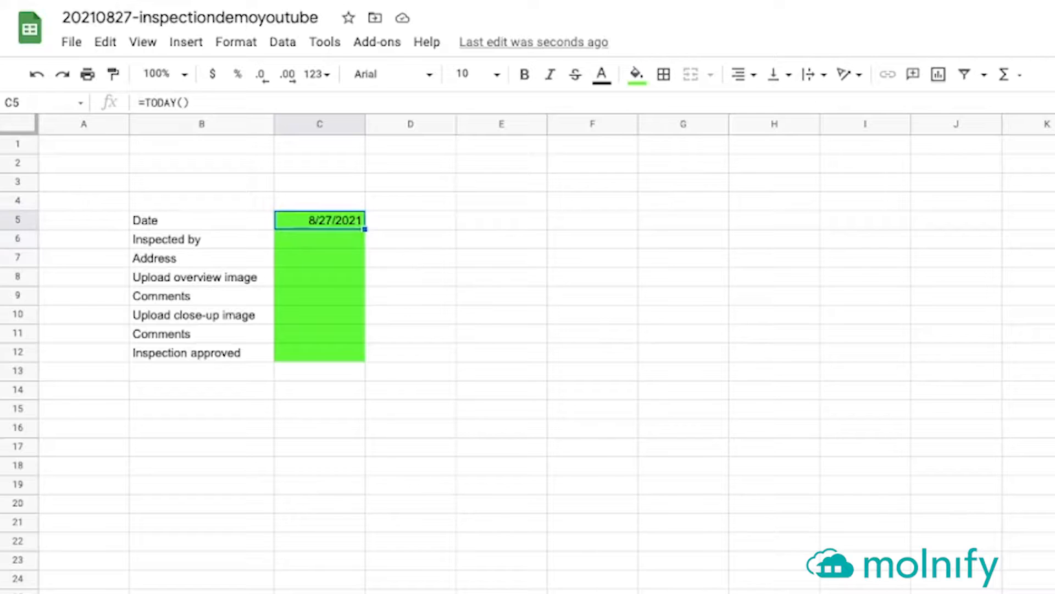
click(201, 220)
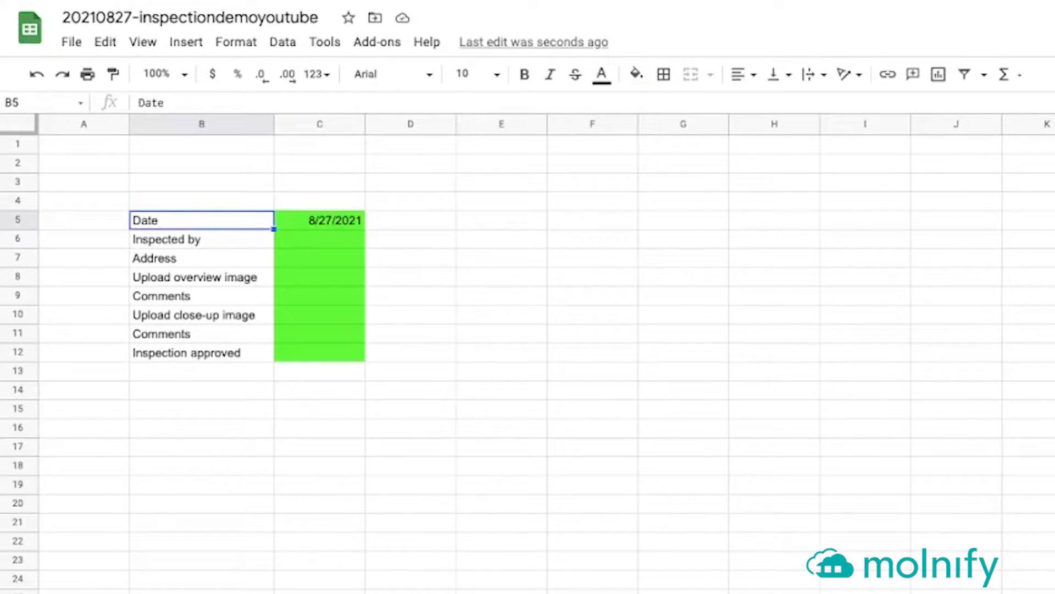
click(319, 220)
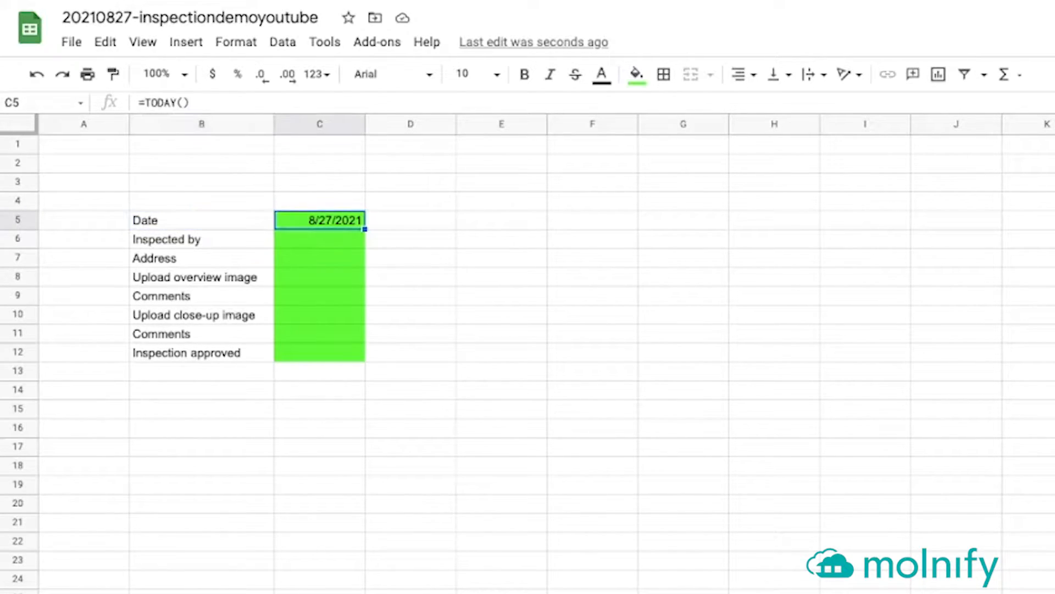
click(411, 220)
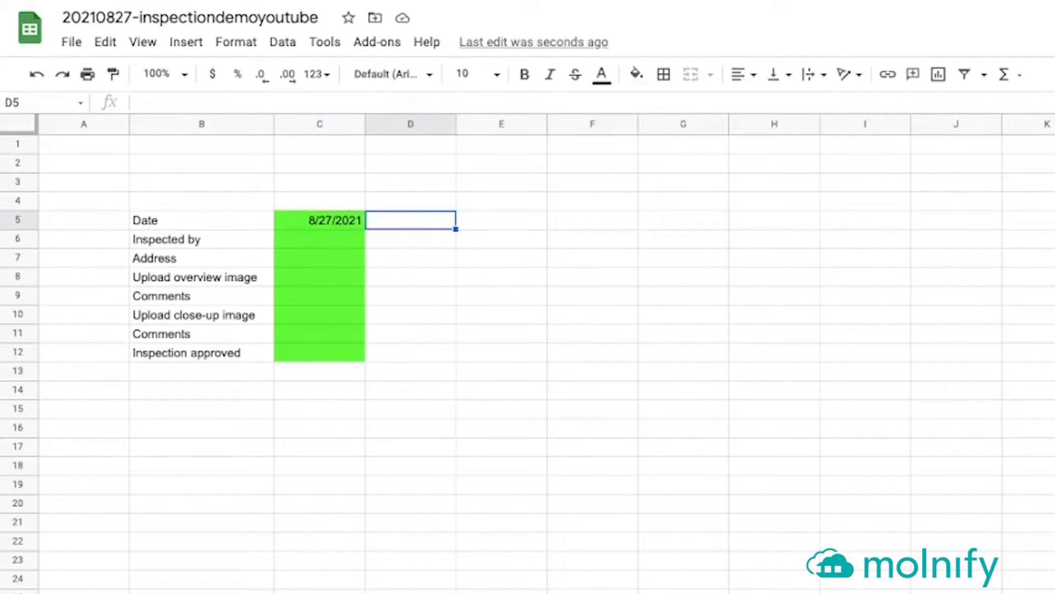
Type dividername=Inspections details in D5 and placeholder=Enter email in D6
text(divide)
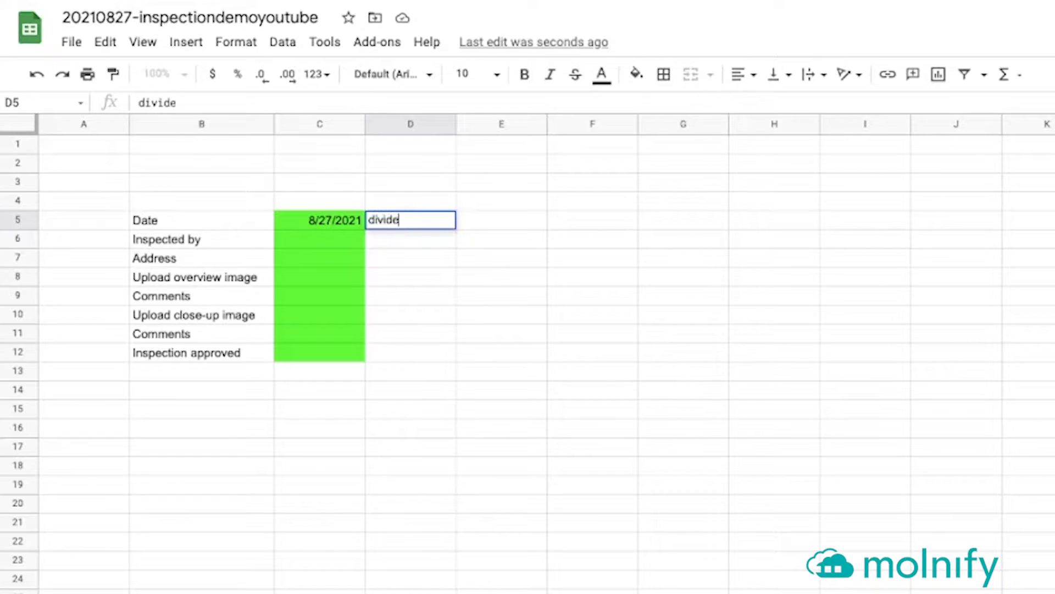
text(rname=Inspections details)
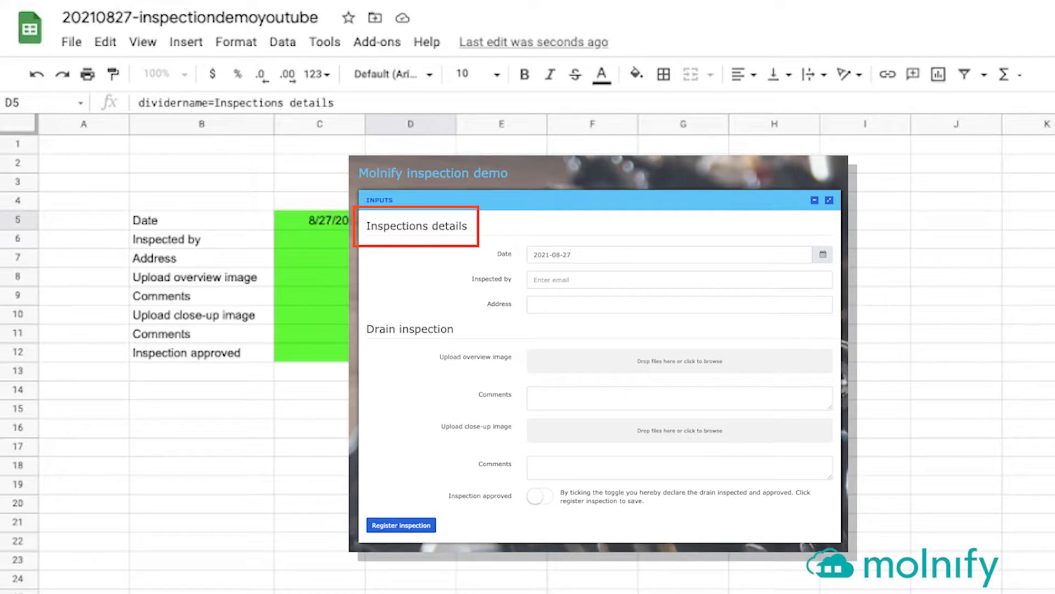
key(Return)
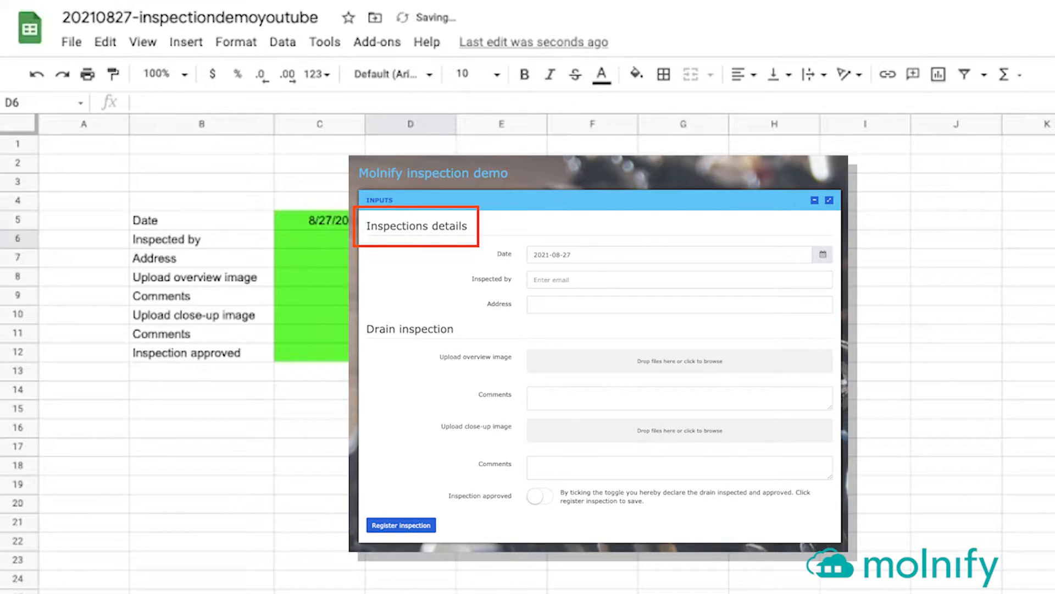
key(Left)
key(Left)
key(Right)
key(Right)
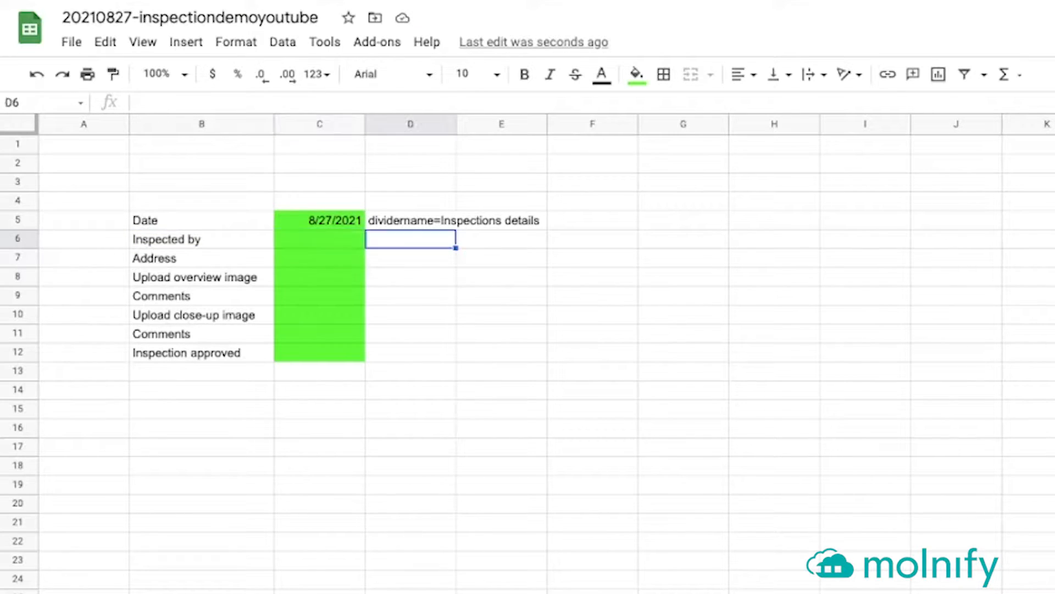
text(placehol)
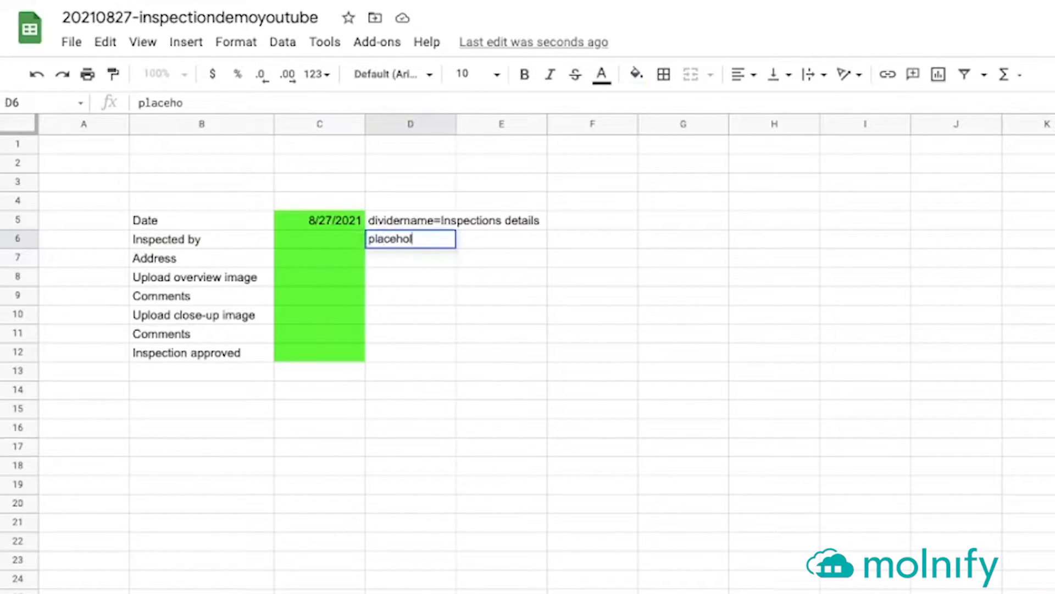
text(der=Ente)
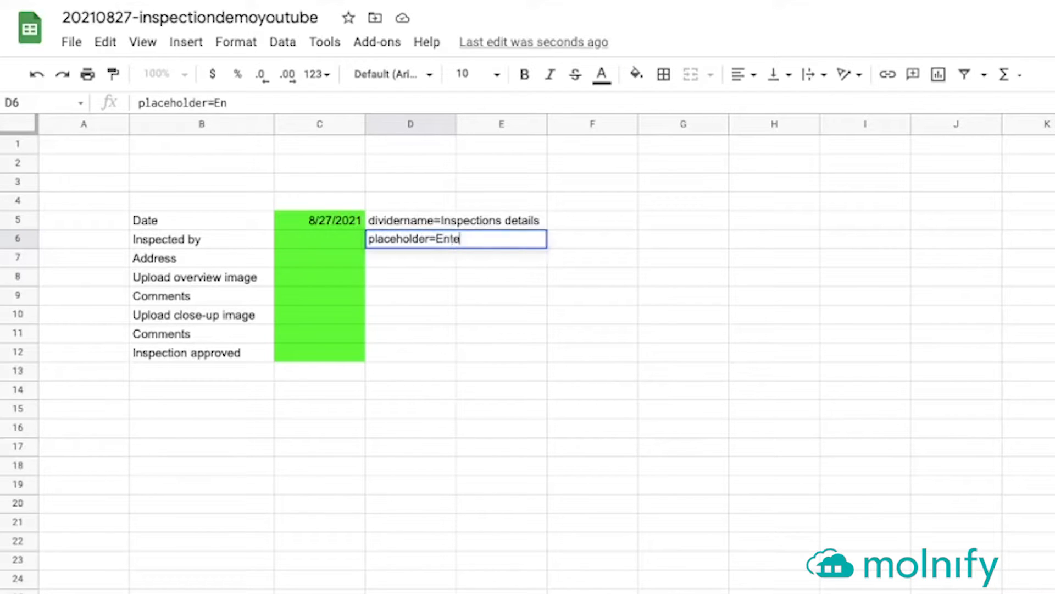
text(r email)
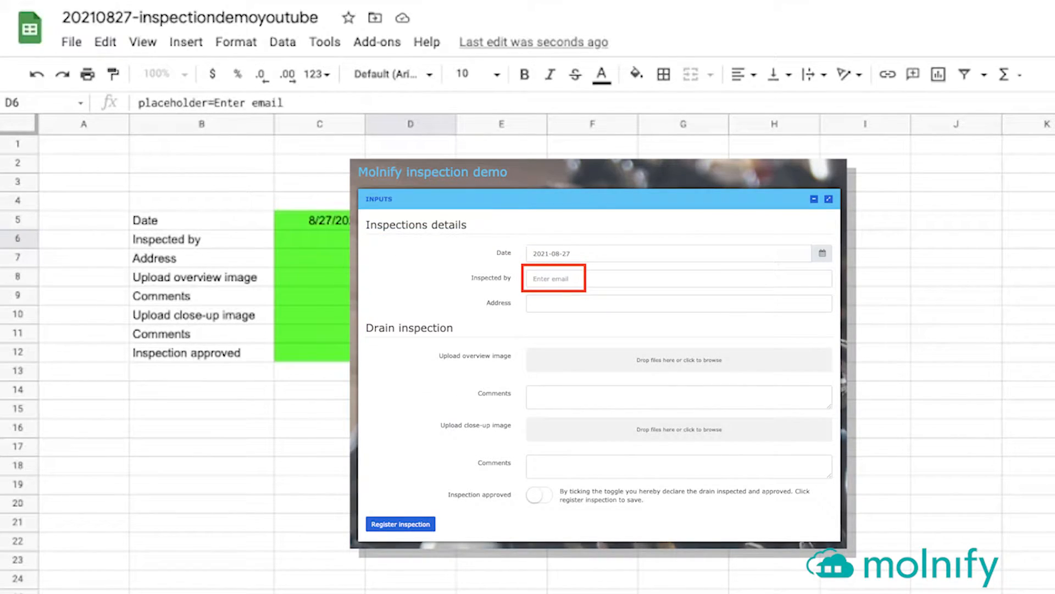
key(Return)
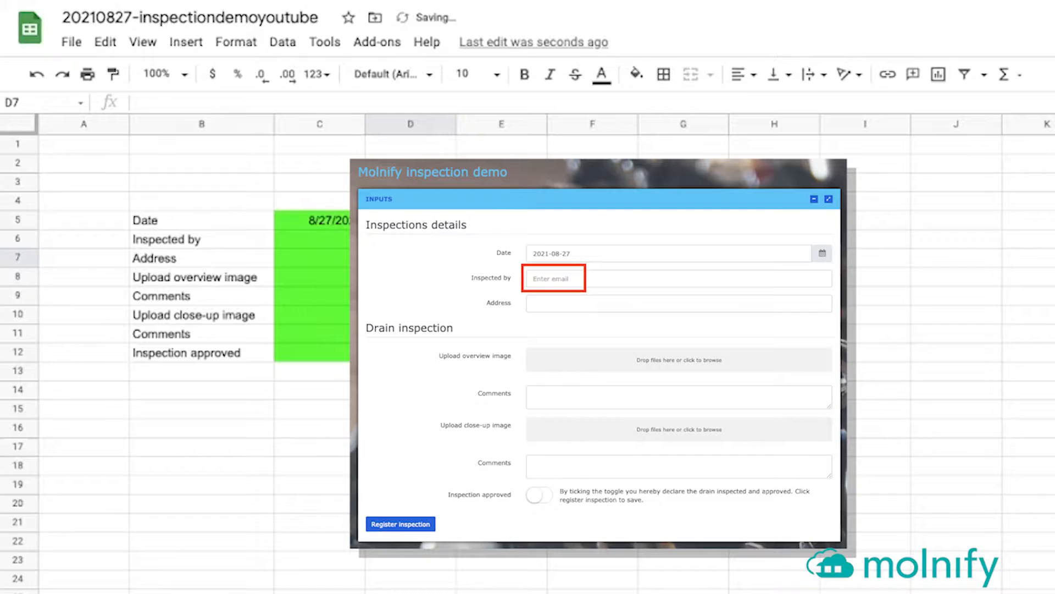
click(410, 277)
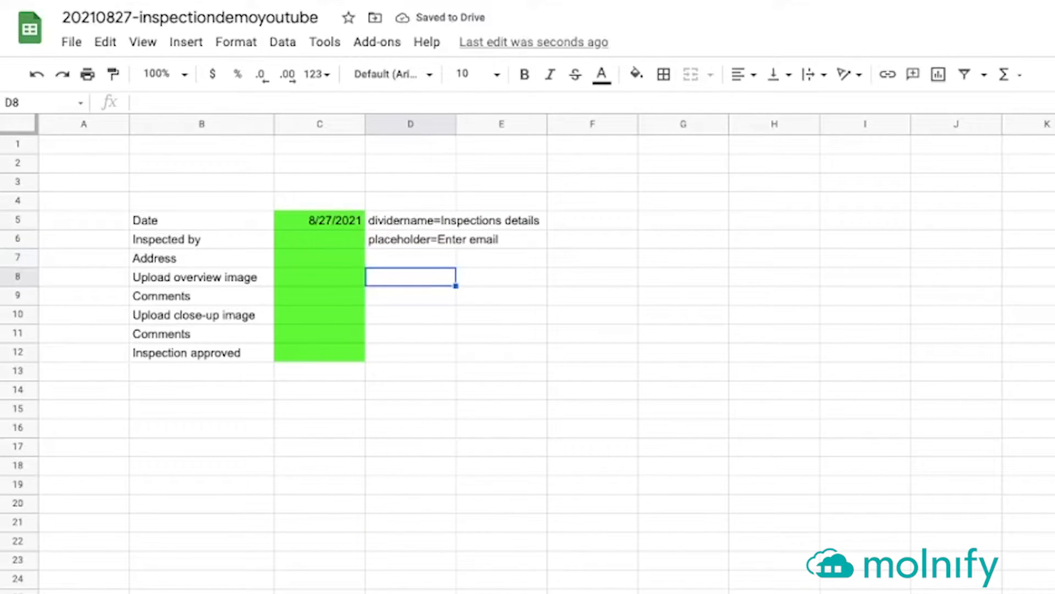
click(319, 276)
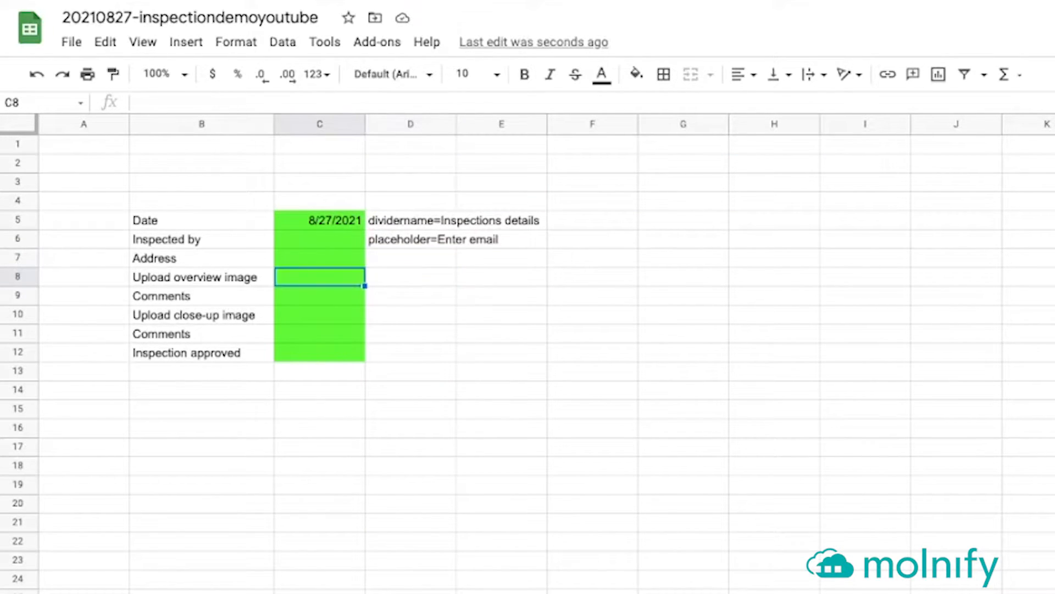
click(411, 277)
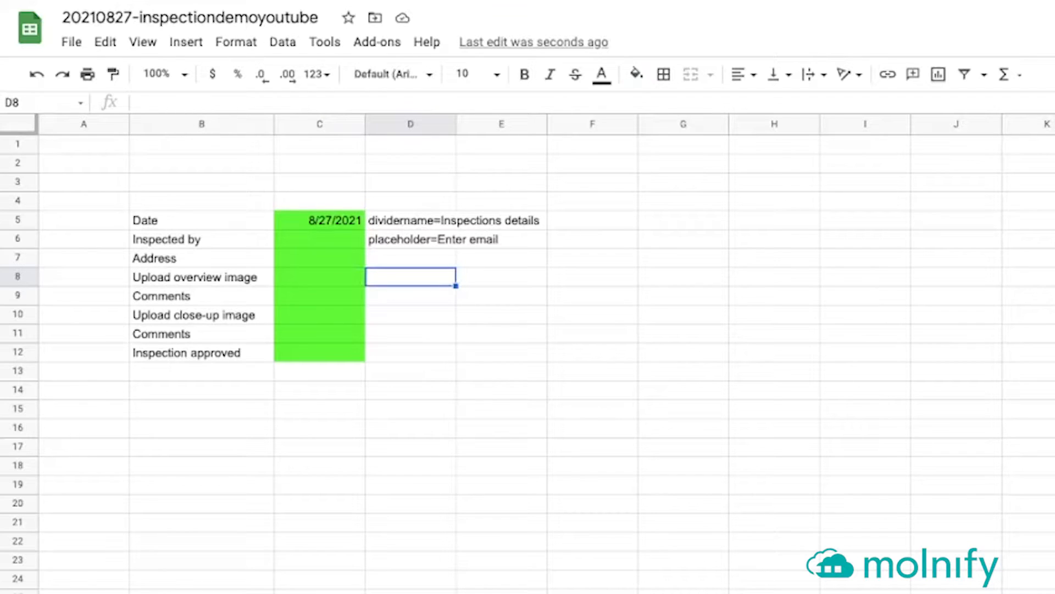
Set D8 to fileupload;dividername=Drain inspection and D9 to textarea
text(fileupload;di)
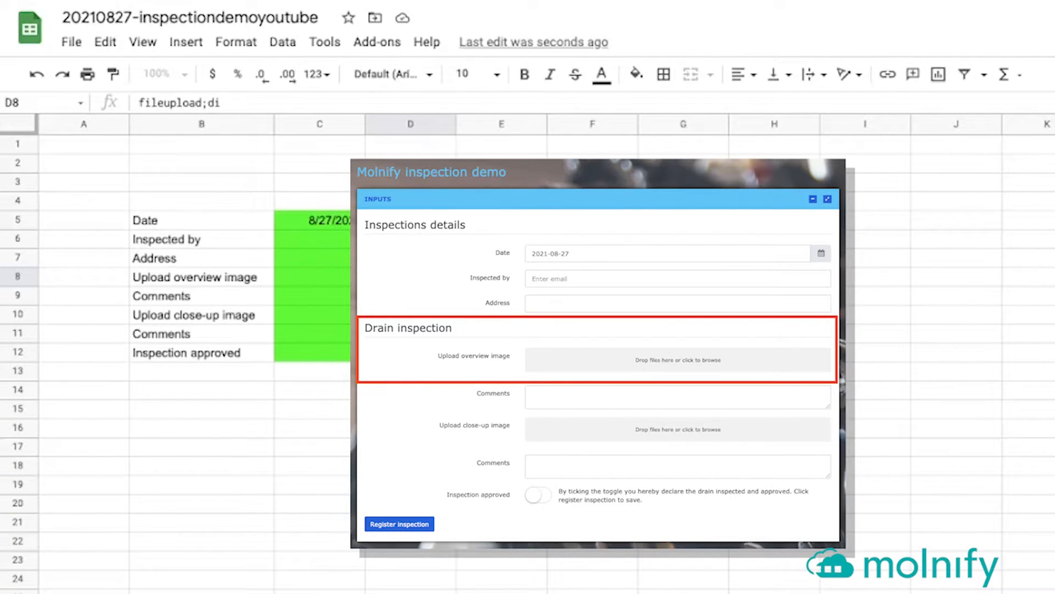
text(rname=Drain inspection)
key(Return)
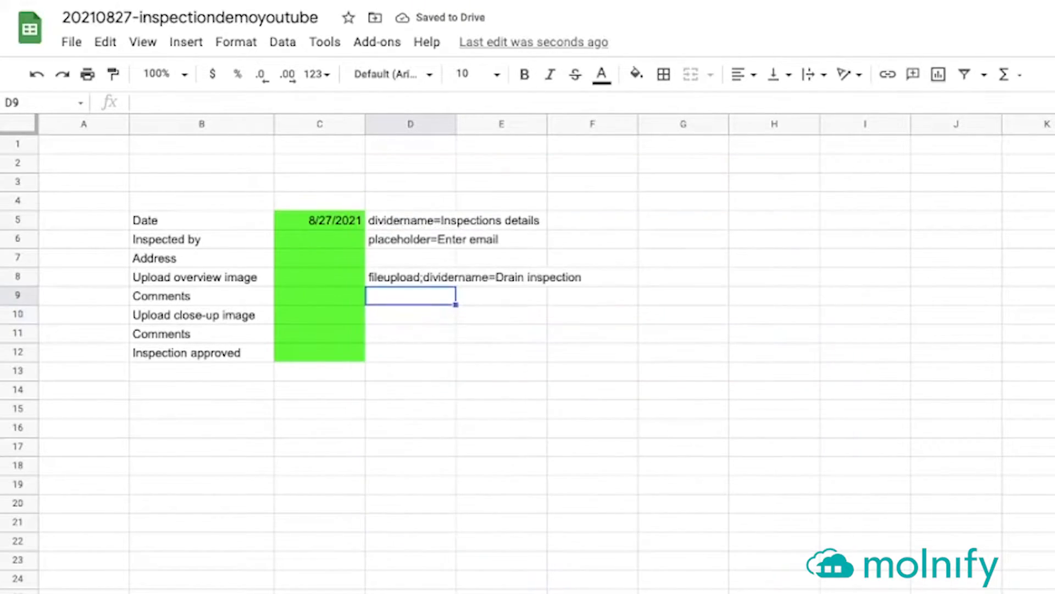
text(textarea)
key(Return)
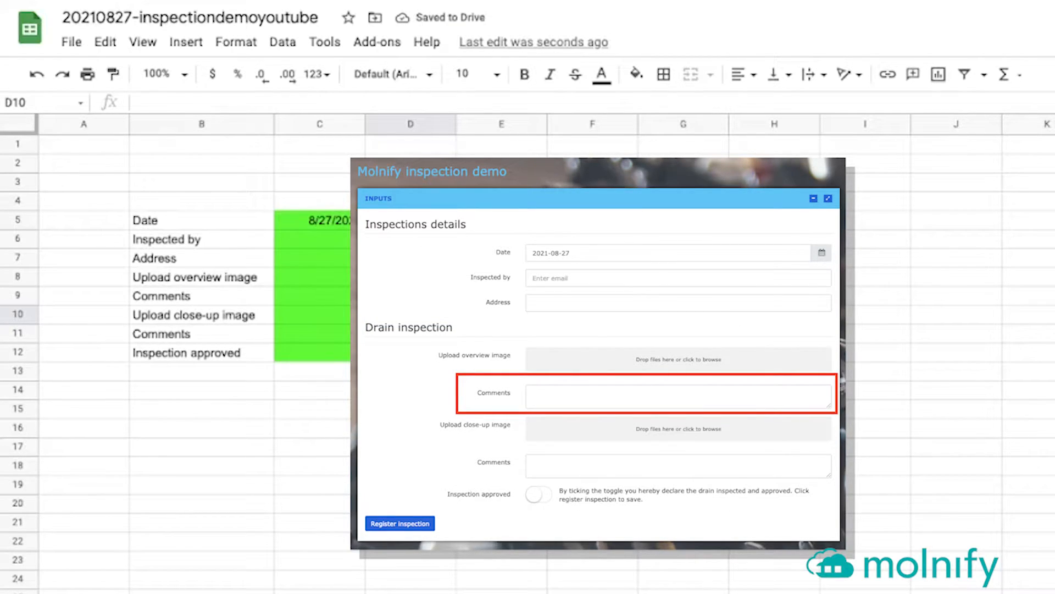
Set D10 to fileupload and copy the textarea setting into D11
text(fileupload)
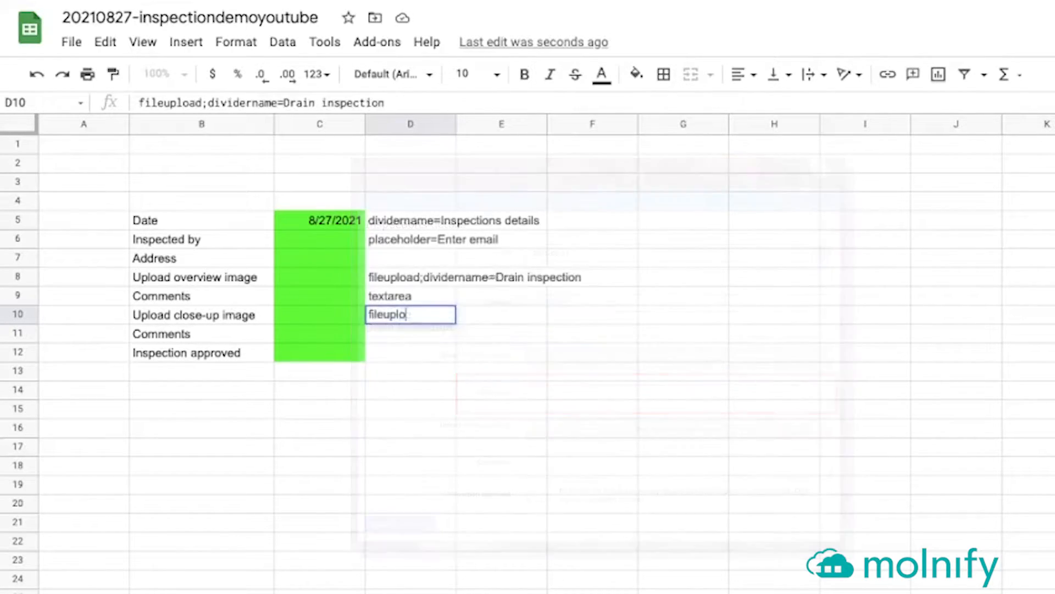
key(Delete)
key(Return)
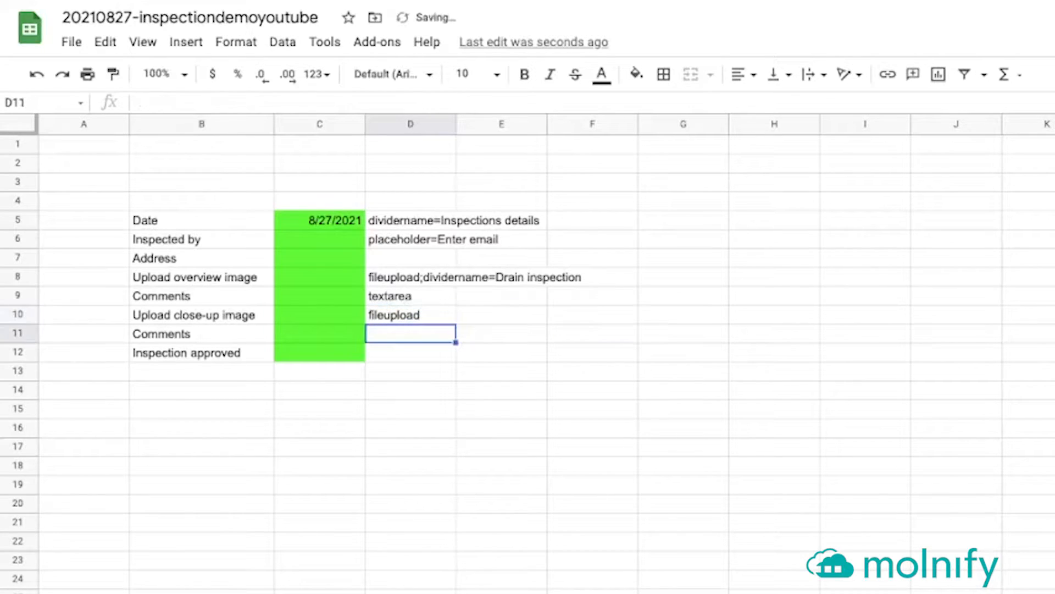
key(Up)
key(Up)
key(ctrl+c)
key(Down)
key(Down)
key(ctrl+v)
Enter FALSE in C12 as the default approval value
key(Down)
key(Left)
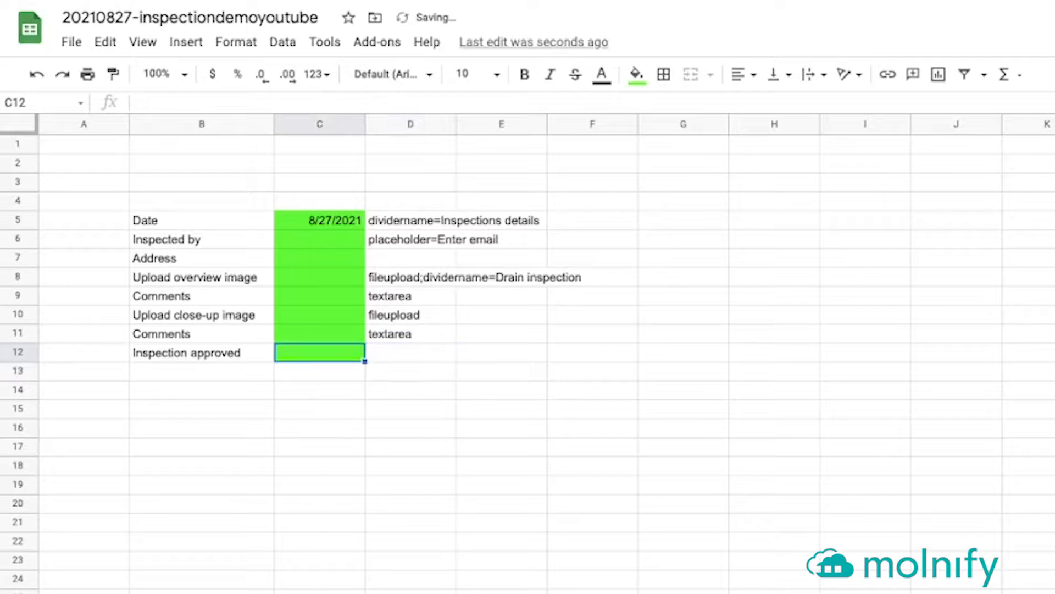
key(Left)
key(Right)
text(FALSE)
key(Return)
key(Up)
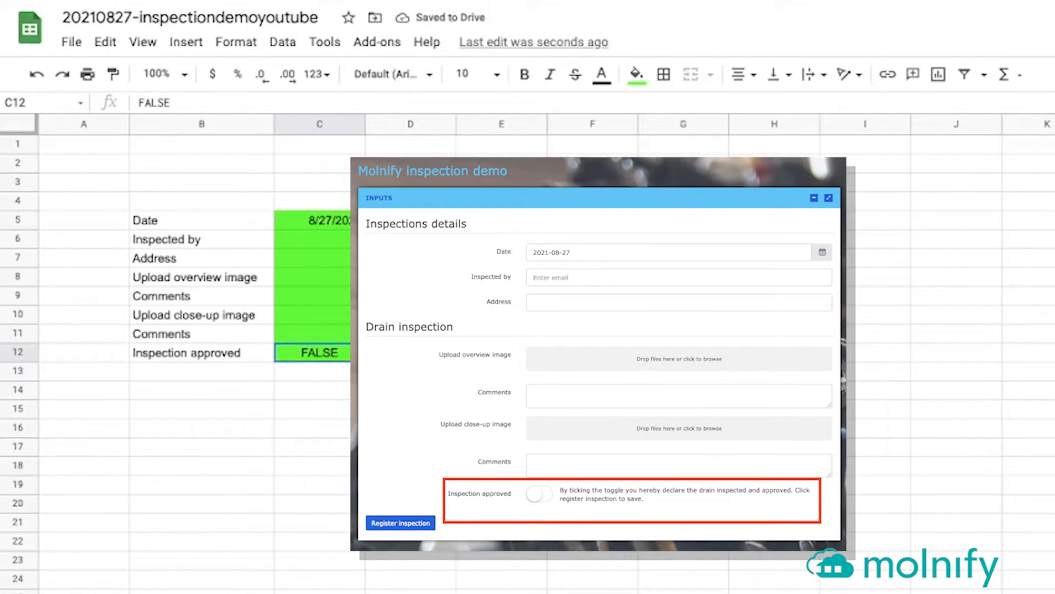
Write the D12 description 'By ticking the toggle you hereby declare…', ending 'Click register inspection to save.'
key(Right)
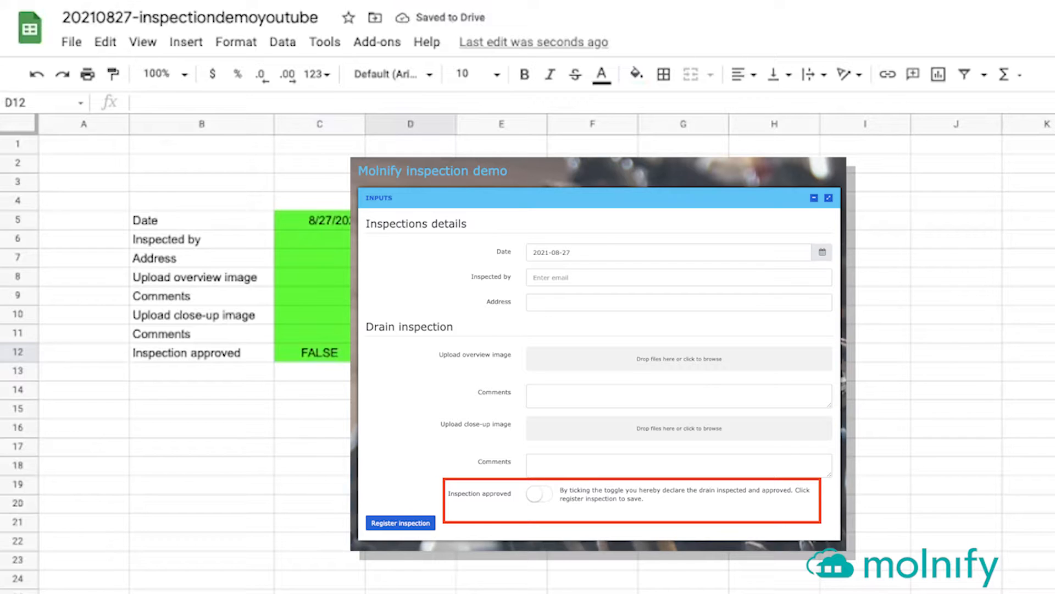
text(de)
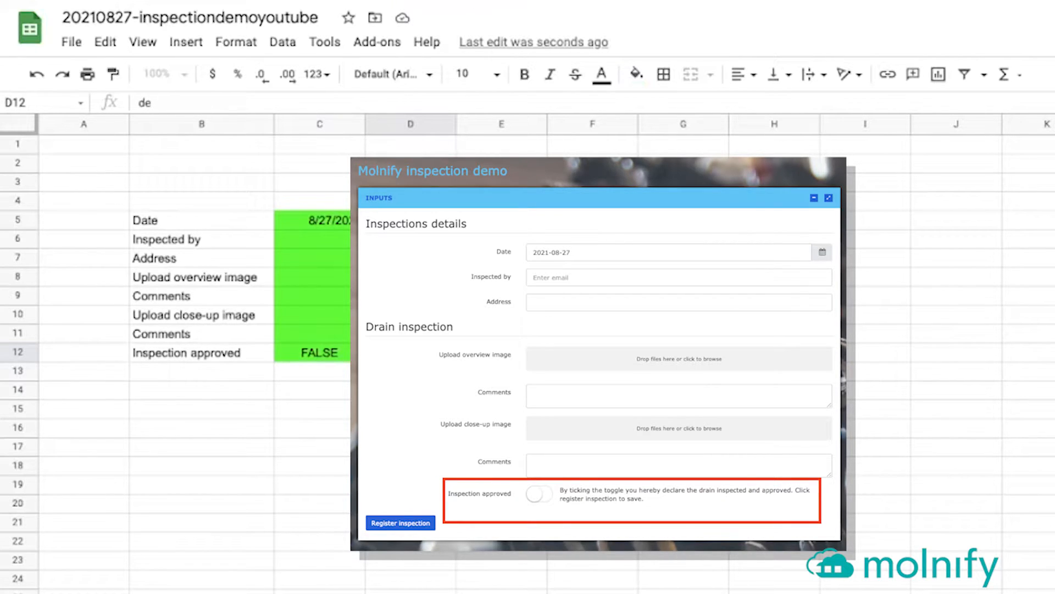
text(scription=By ticking the toggle you)
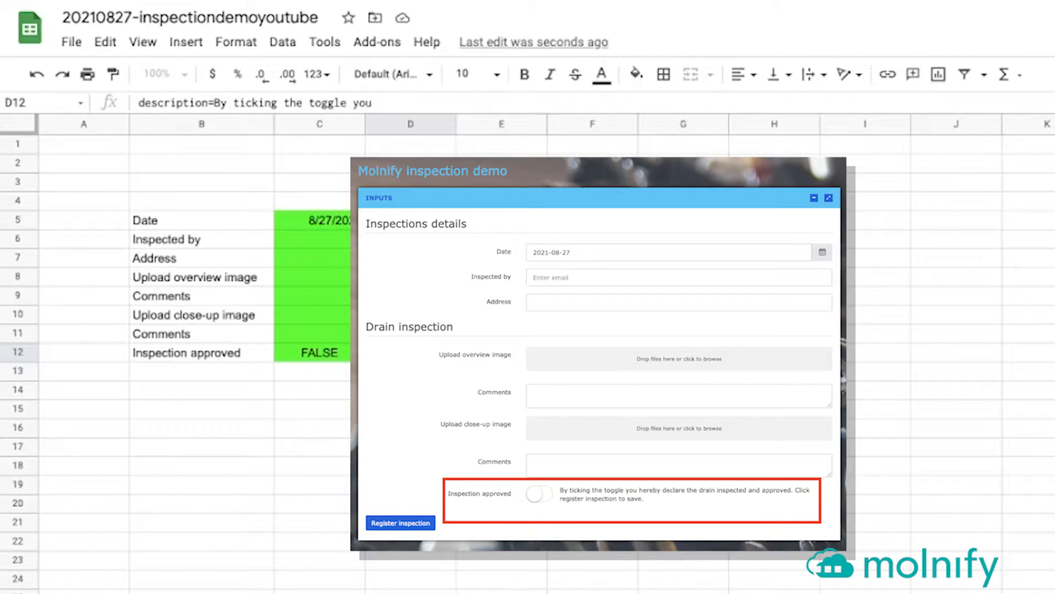
text( hereby)
text( declar)
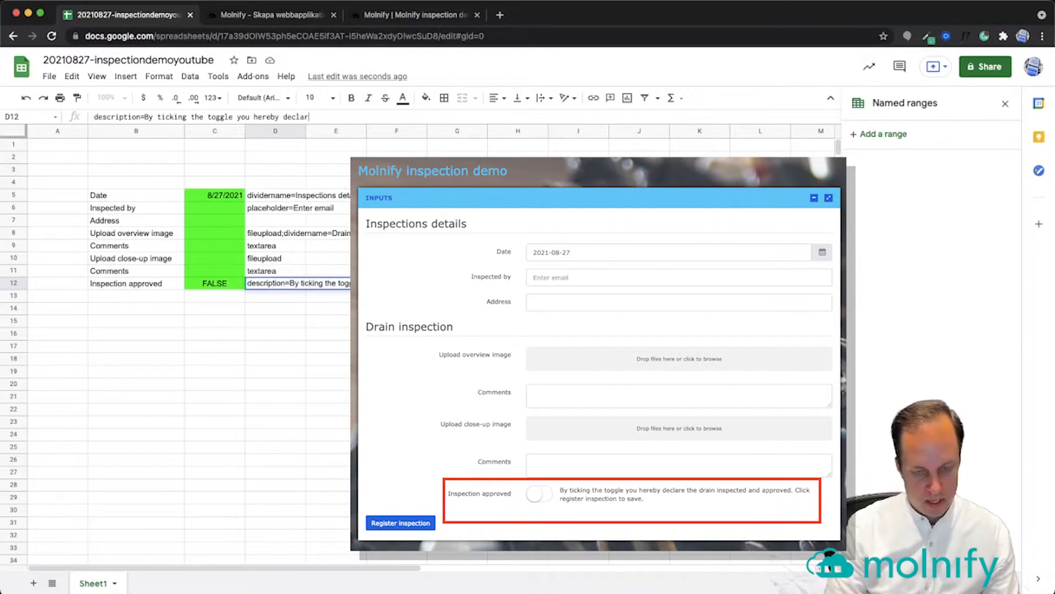
text(e the drain inspected and approved. C)
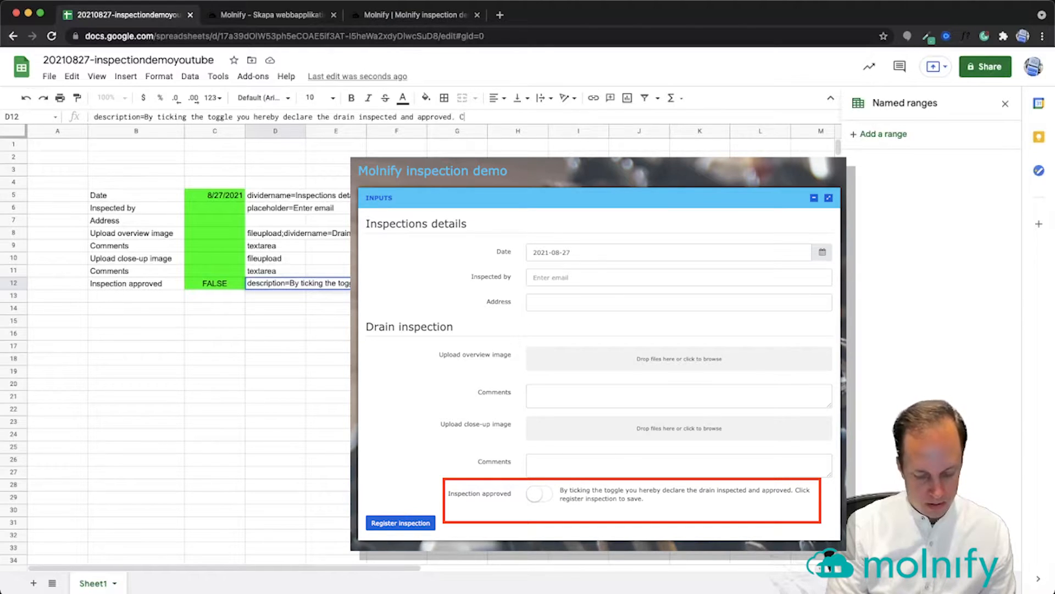
text(lick register inspecti)
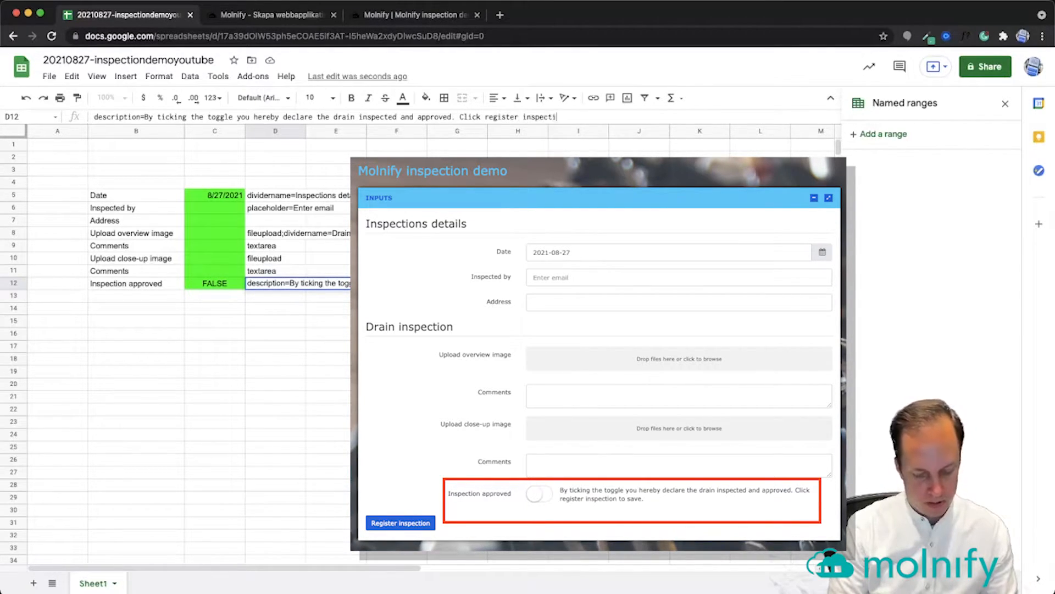
text(on to save.)
key(Return)
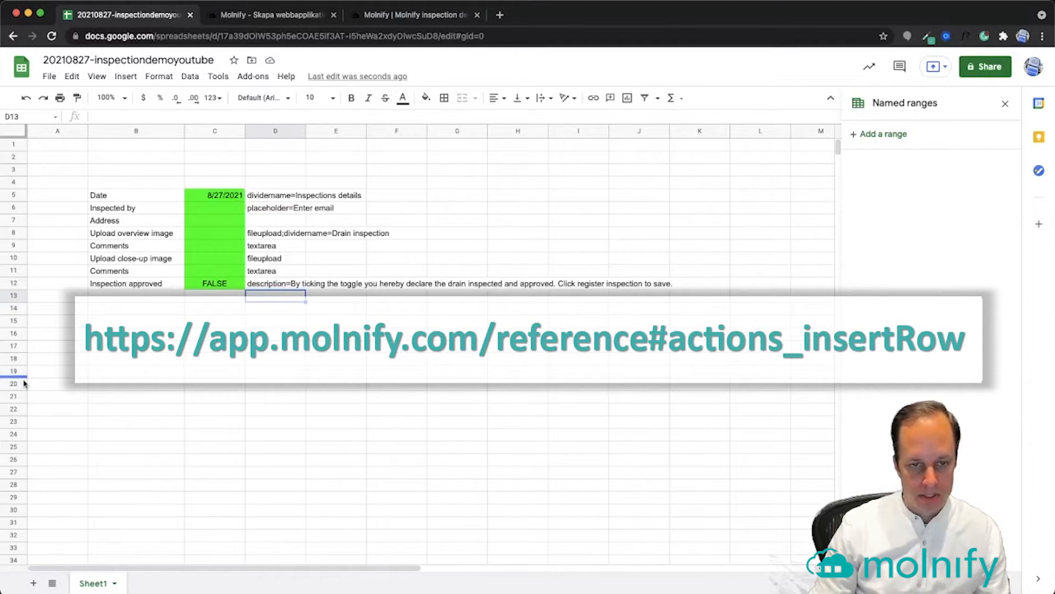
Set type to insertrow in F3:G3 and fill G3 standard yellow
click(393, 172)
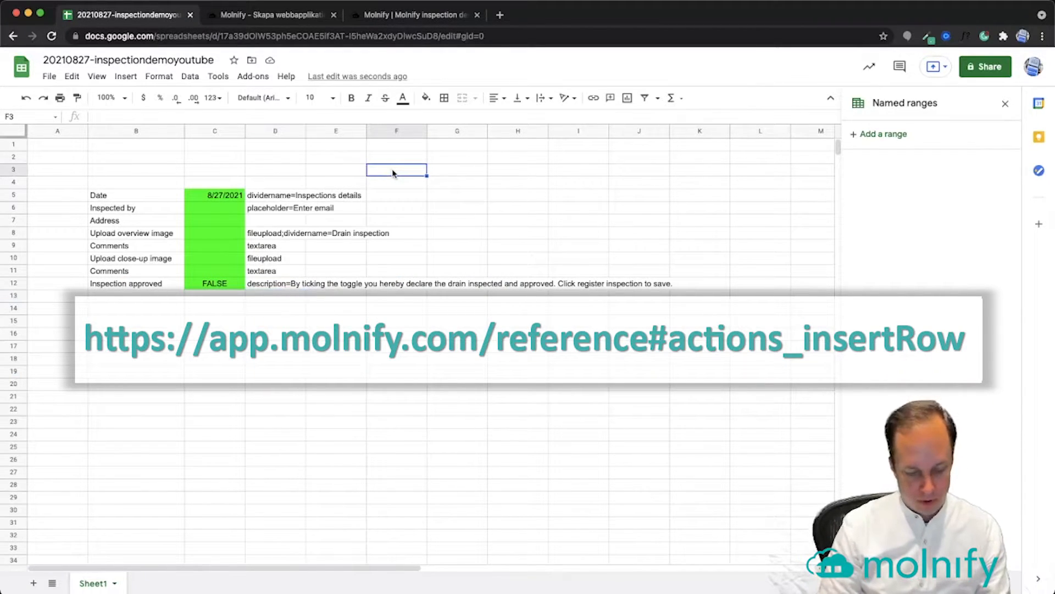
text(type)
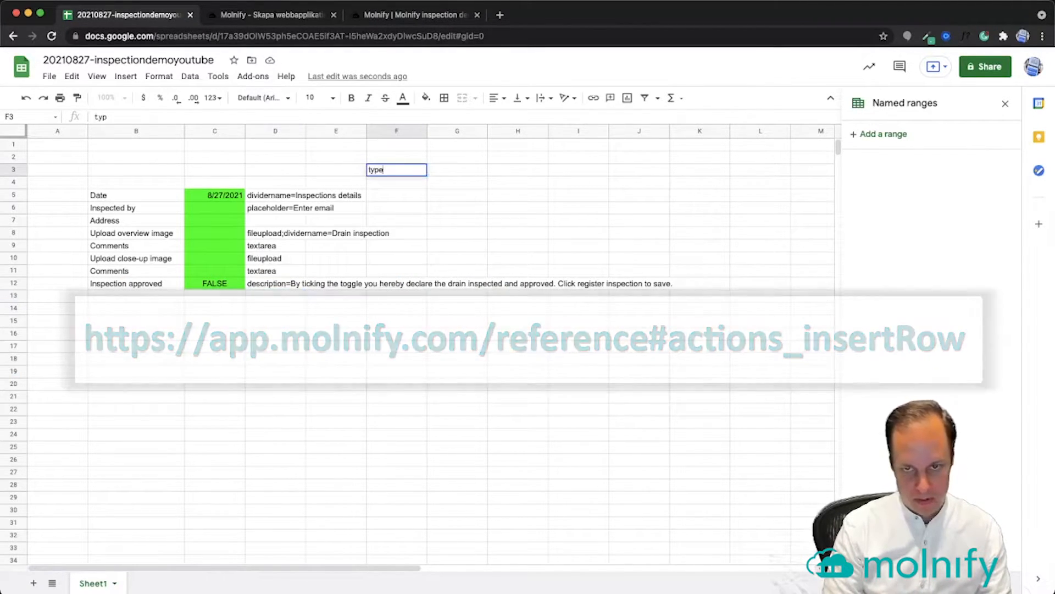
key(Tab)
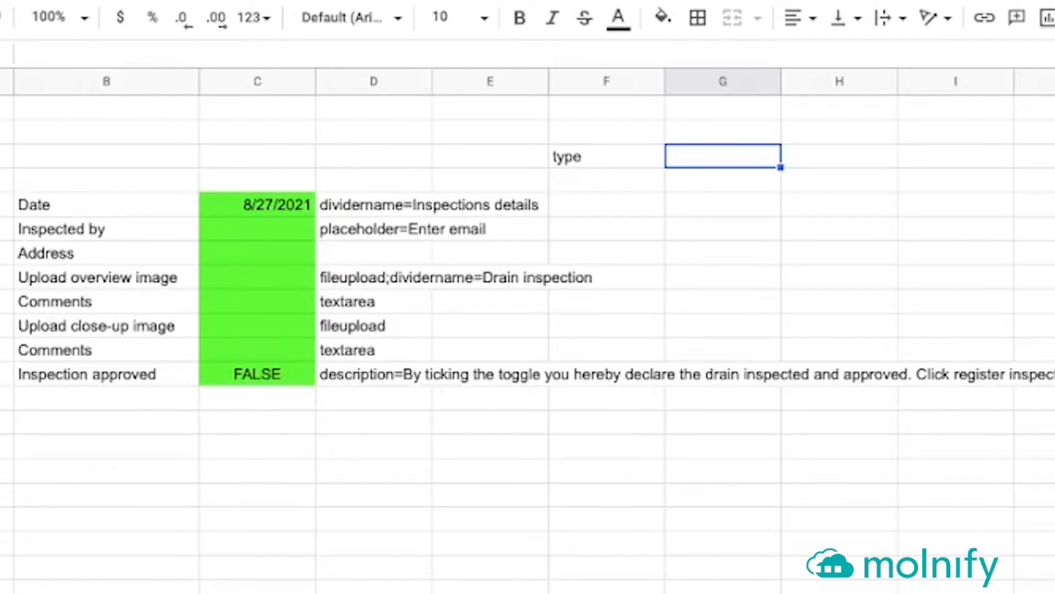
text(ins)
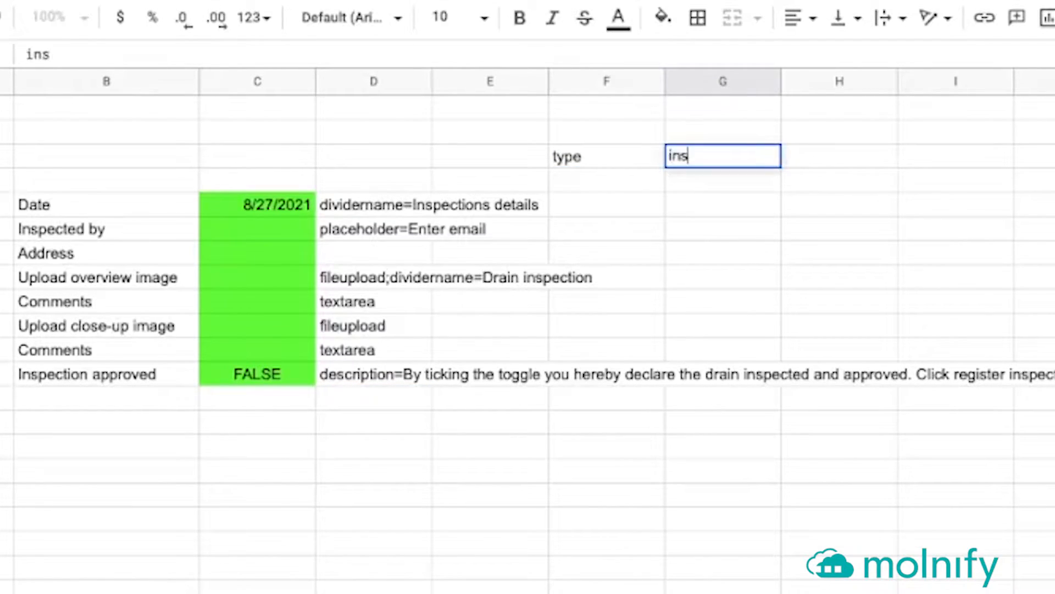
text(ertrow)
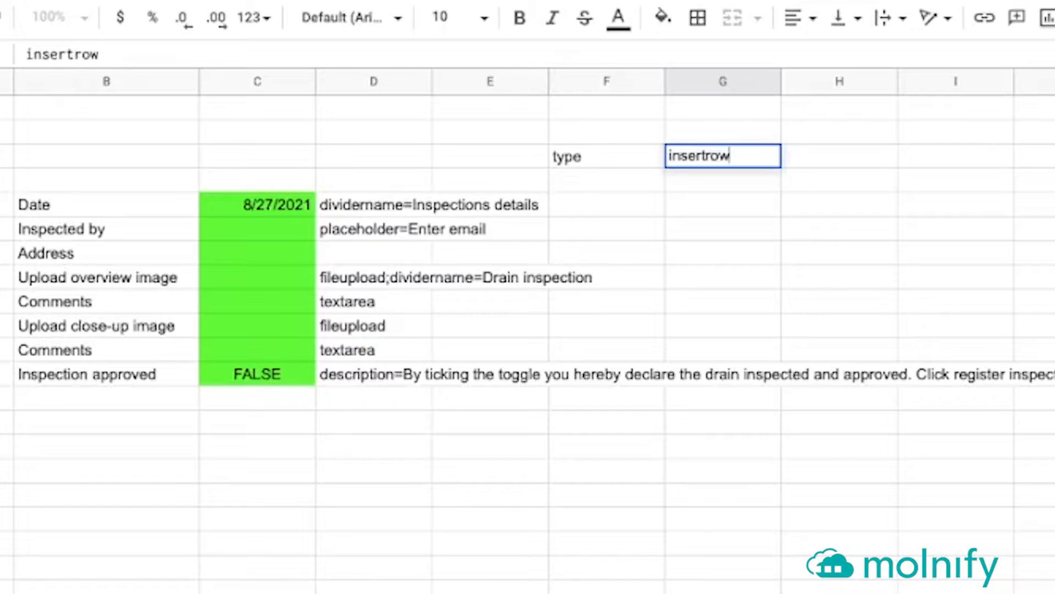
key(Return)
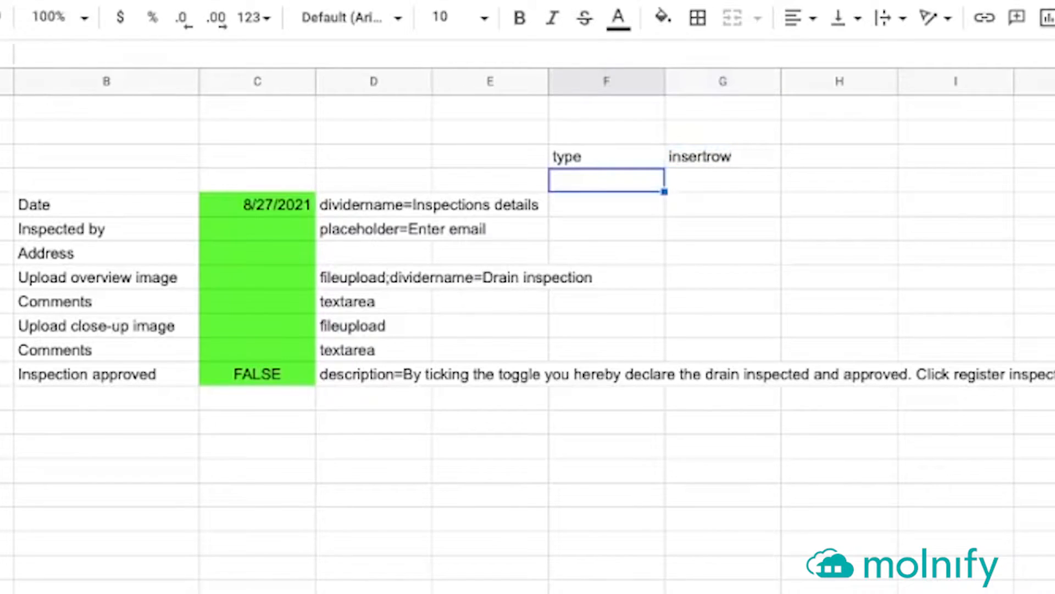
click(723, 157)
click(663, 25)
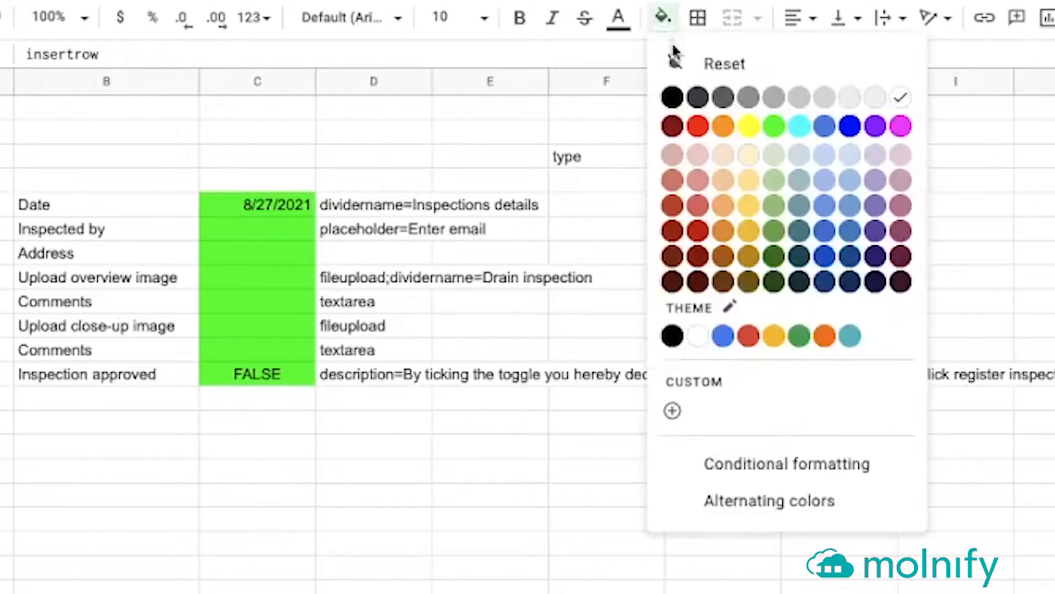
click(748, 126)
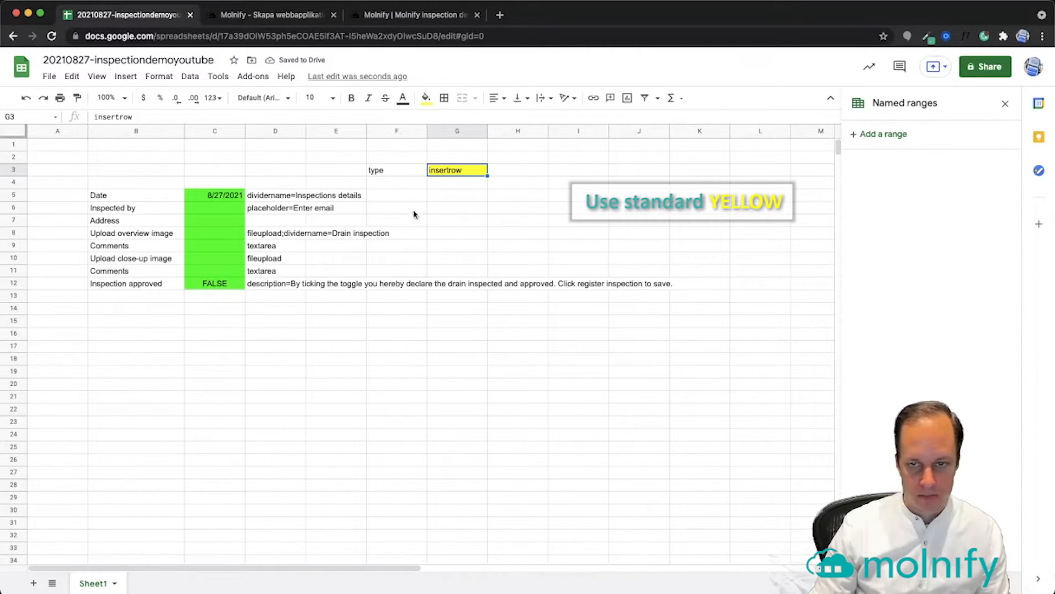
Add tablename in F4 with the inspection data table name in G4
click(409, 187)
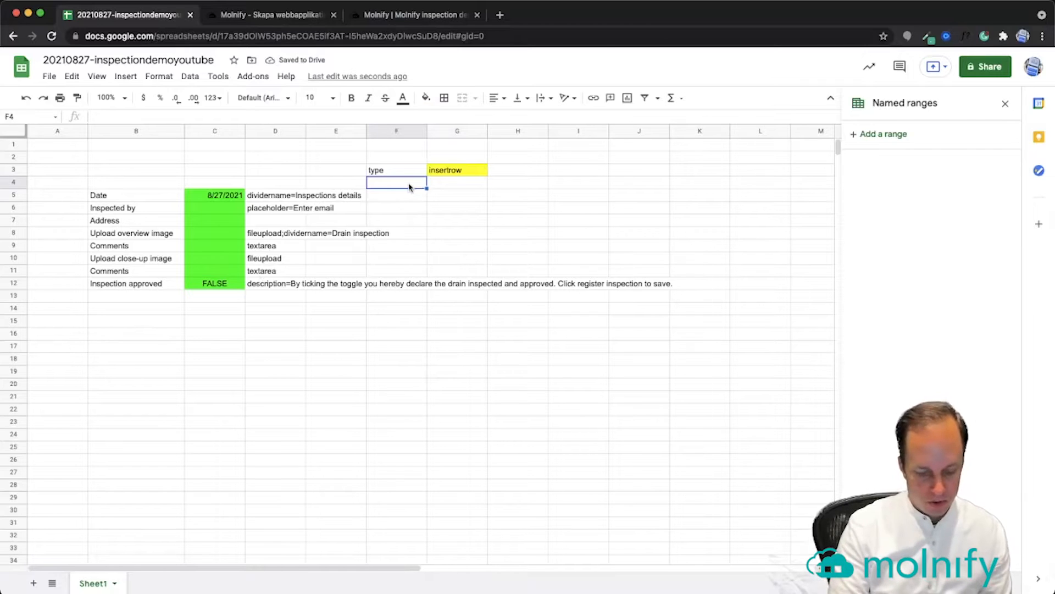
text(tablename)
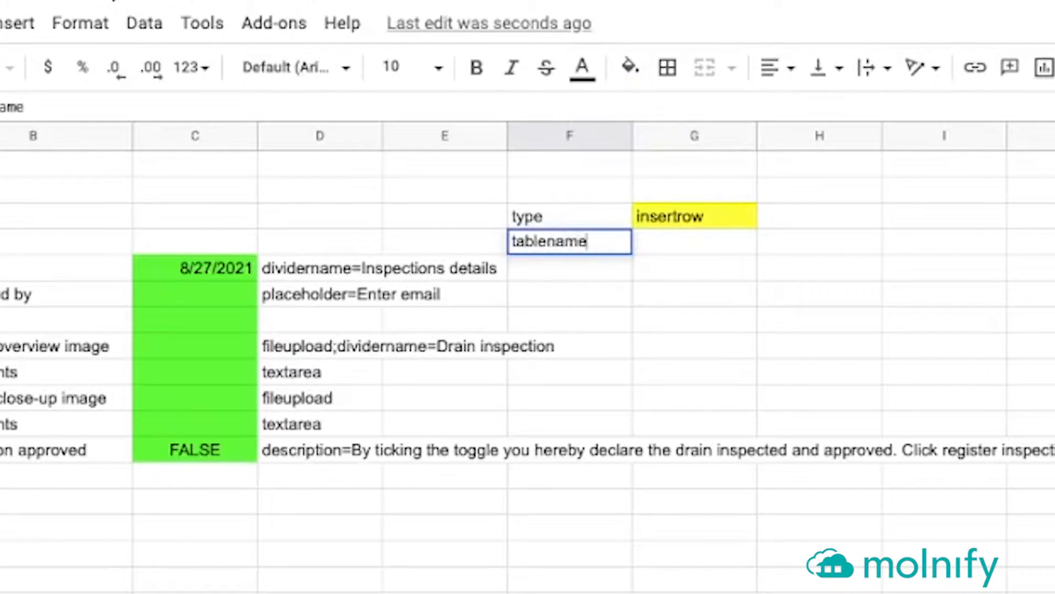
key(Tab)
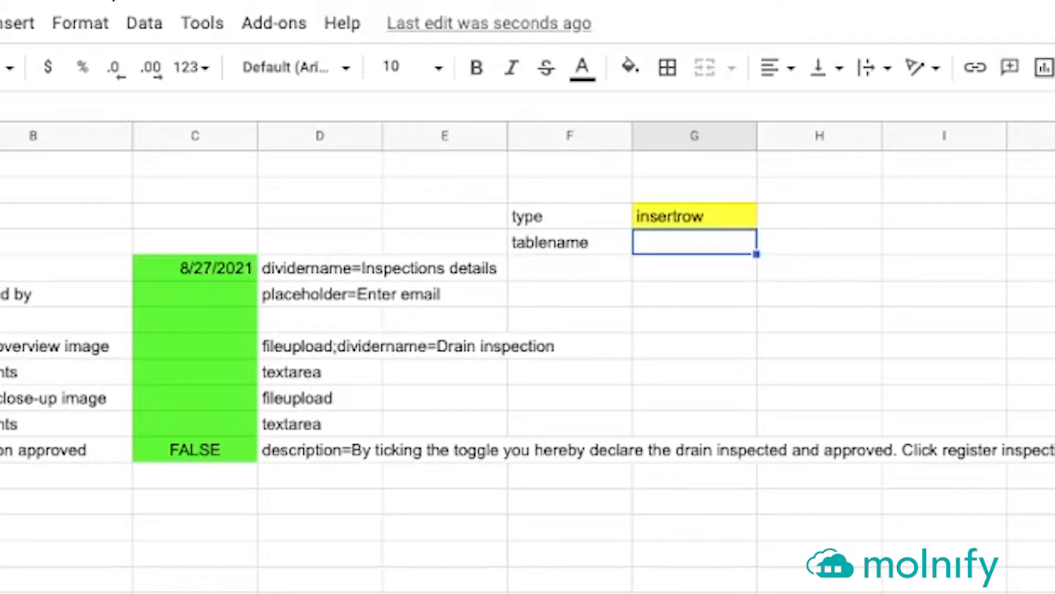
text(data:)
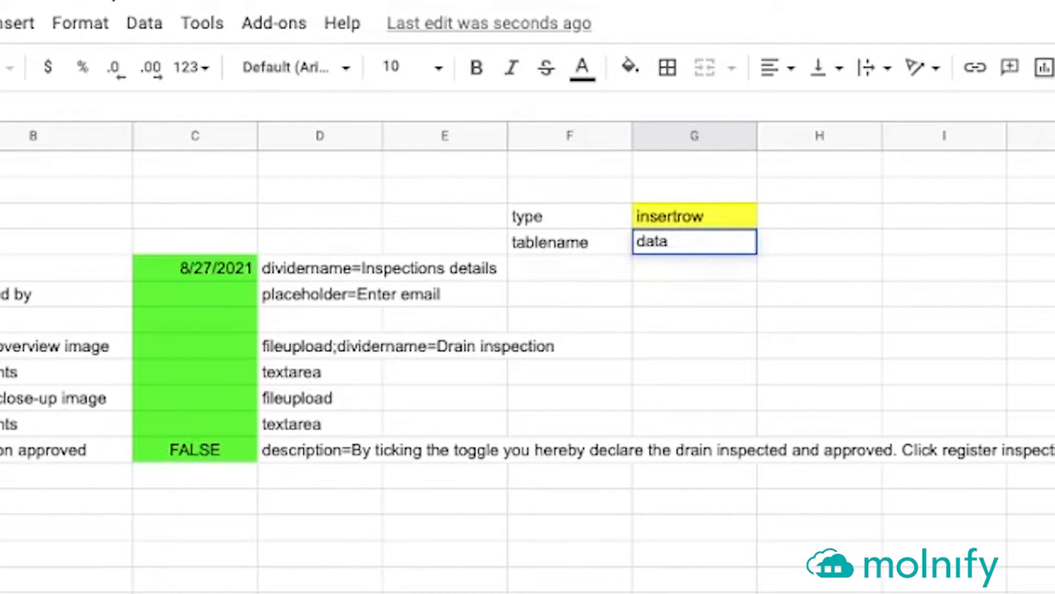
text(_mattias_inspection)
key(Return)
key(super+Tab)
key(super+Tab)
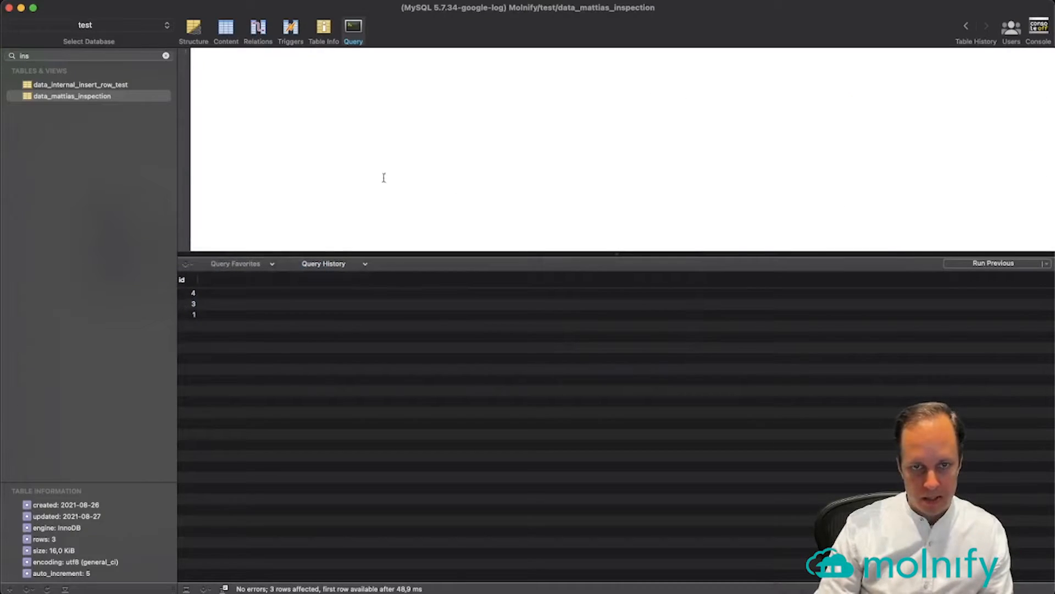
click(193, 30)
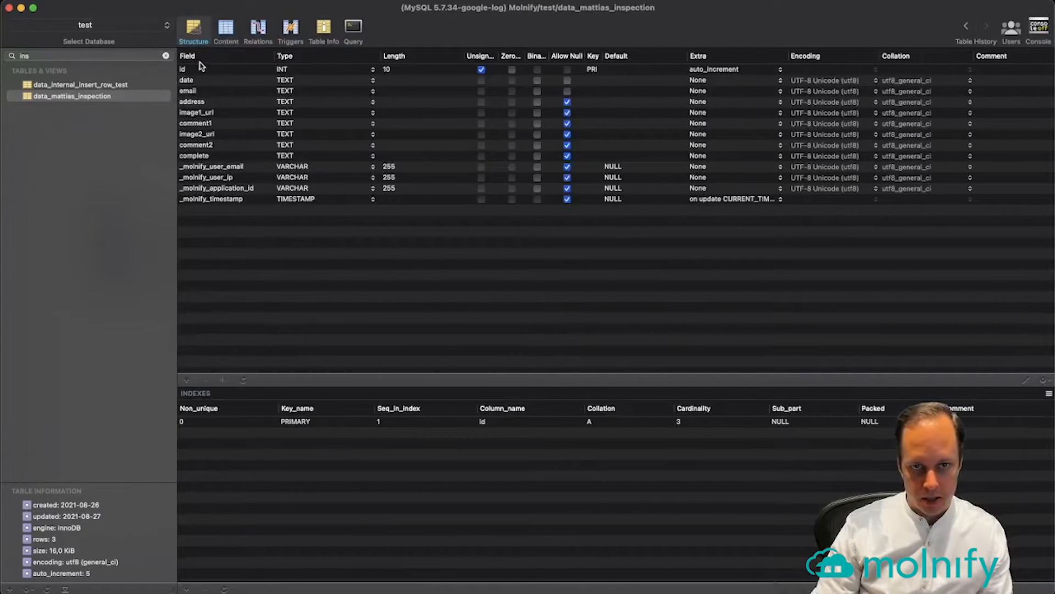
click(187, 70)
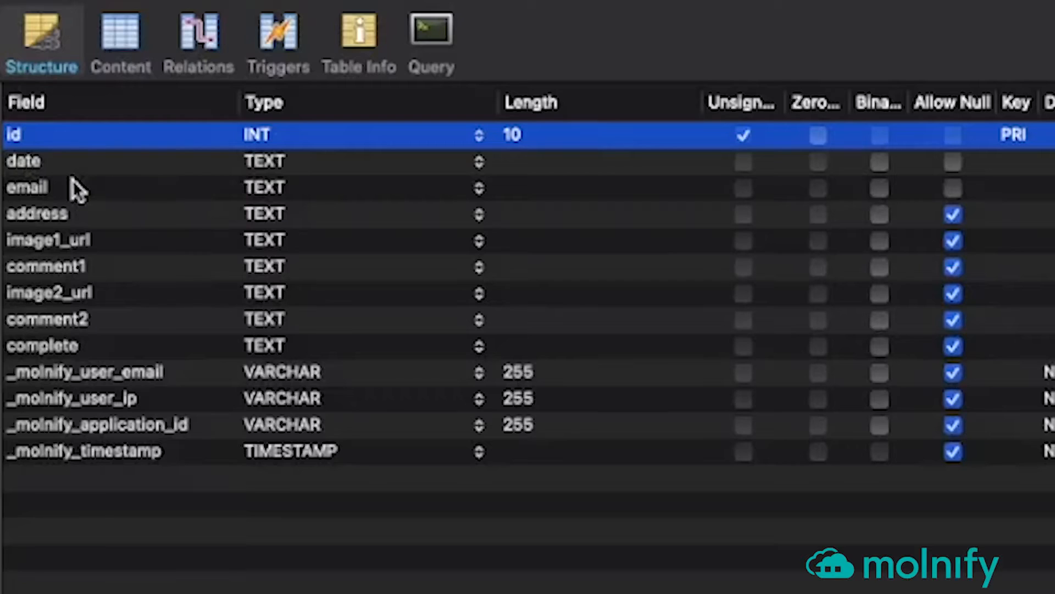
click(44, 165)
click(46, 189)
click(50, 215)
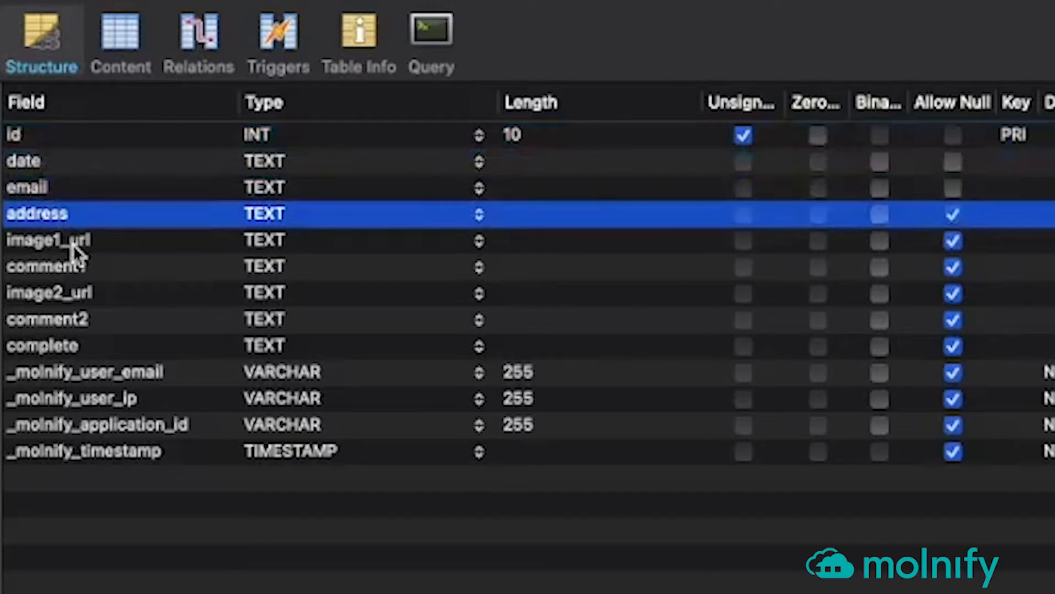
click(75, 241)
click(74, 275)
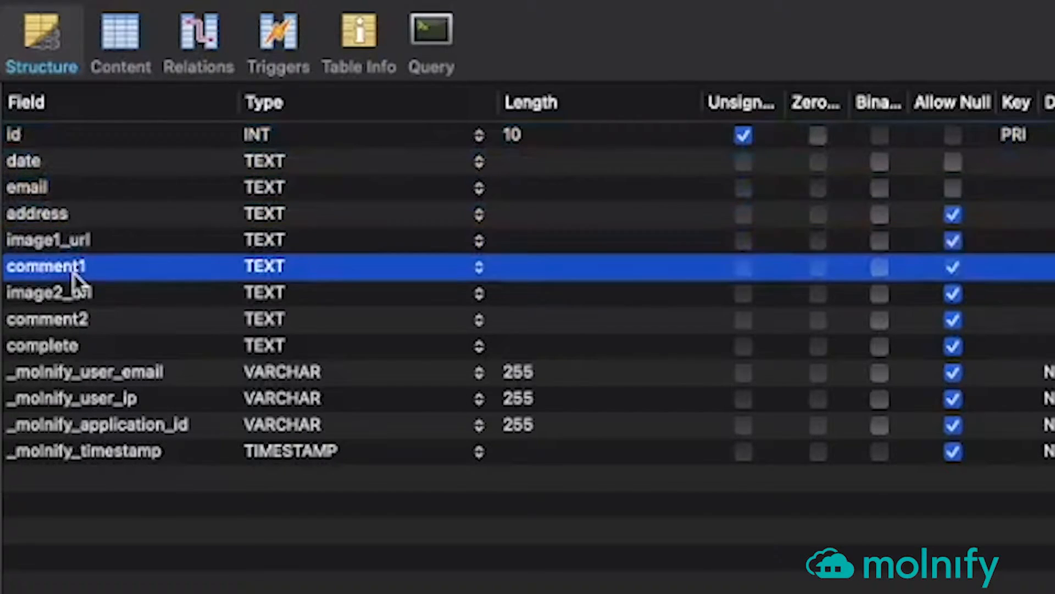
click(82, 299)
click(77, 321)
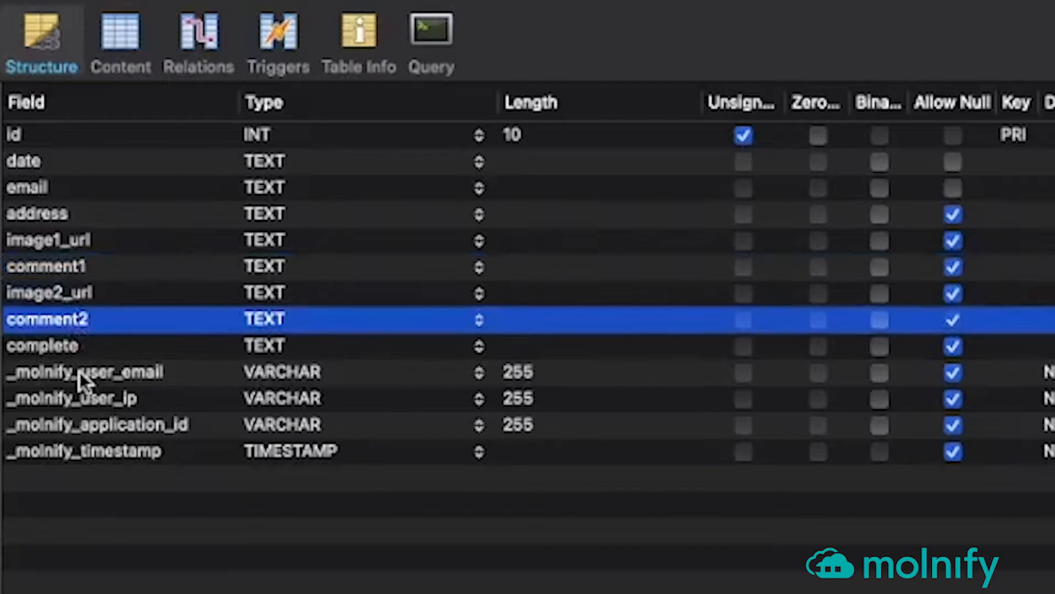
click(72, 352)
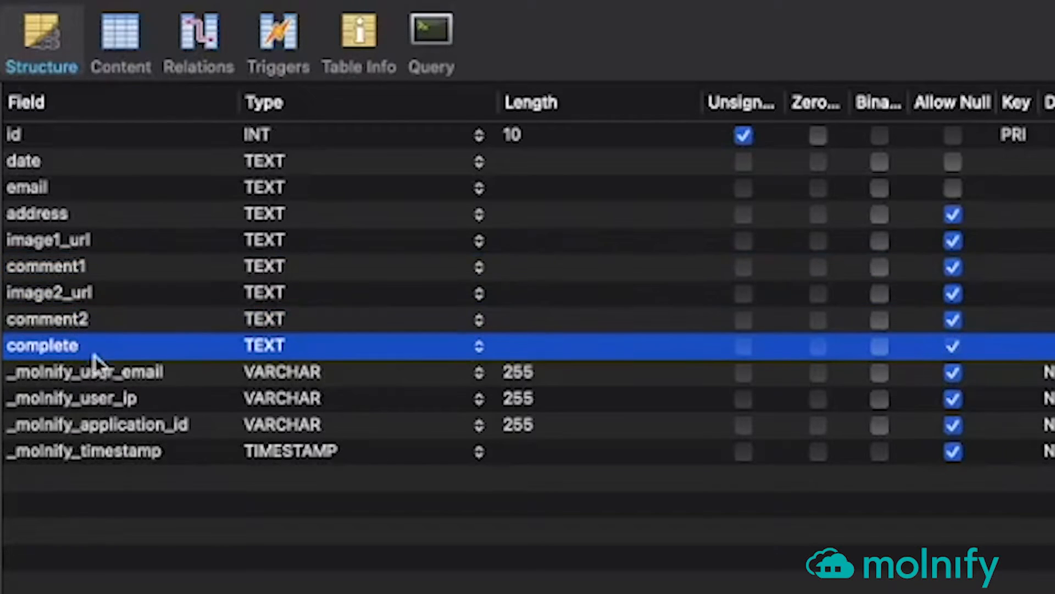
click(134, 380)
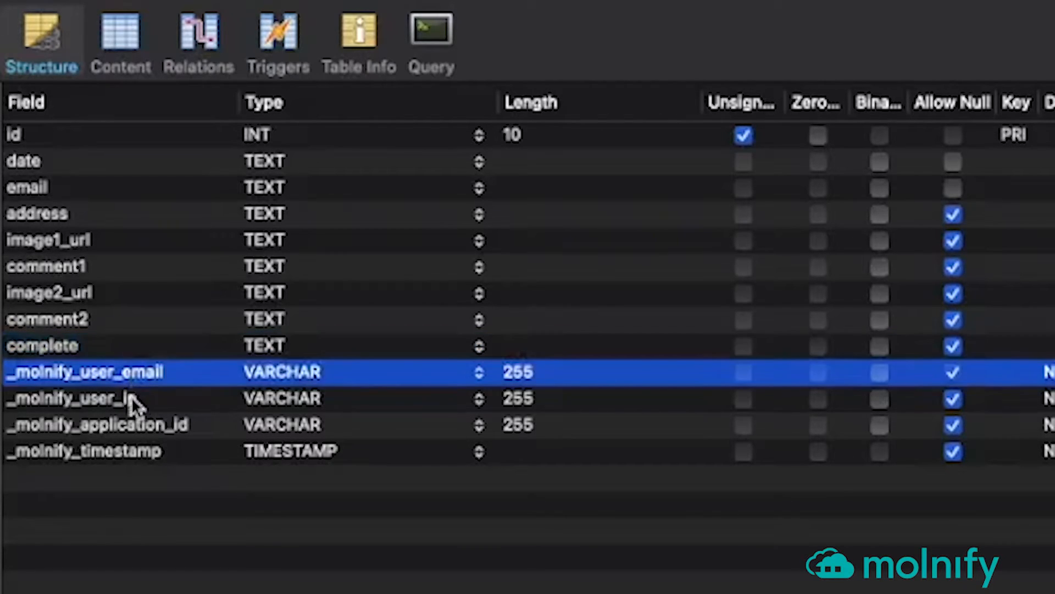
click(134, 402)
click(208, 419)
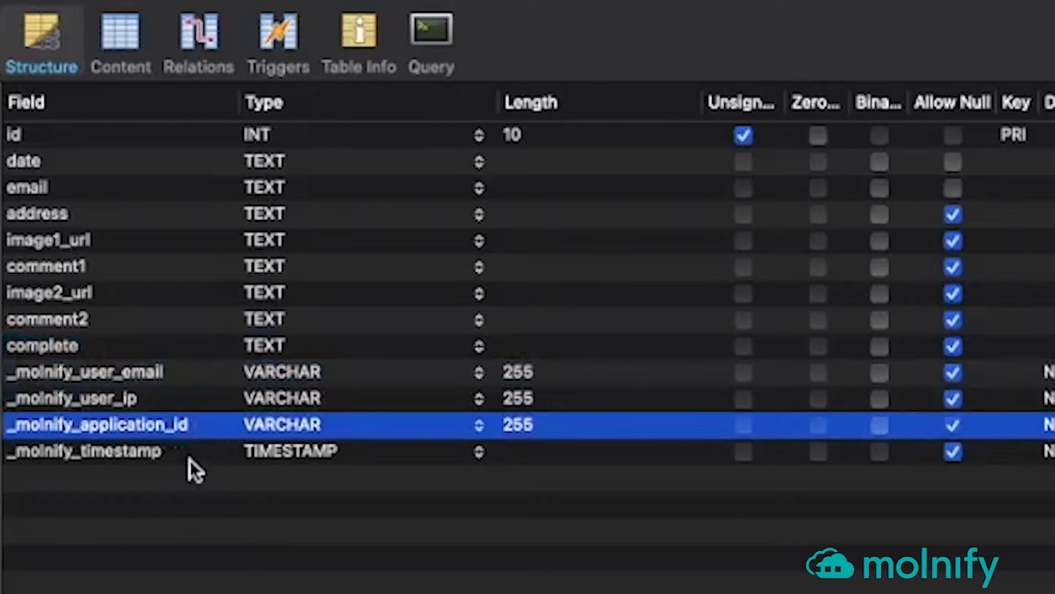
click(183, 445)
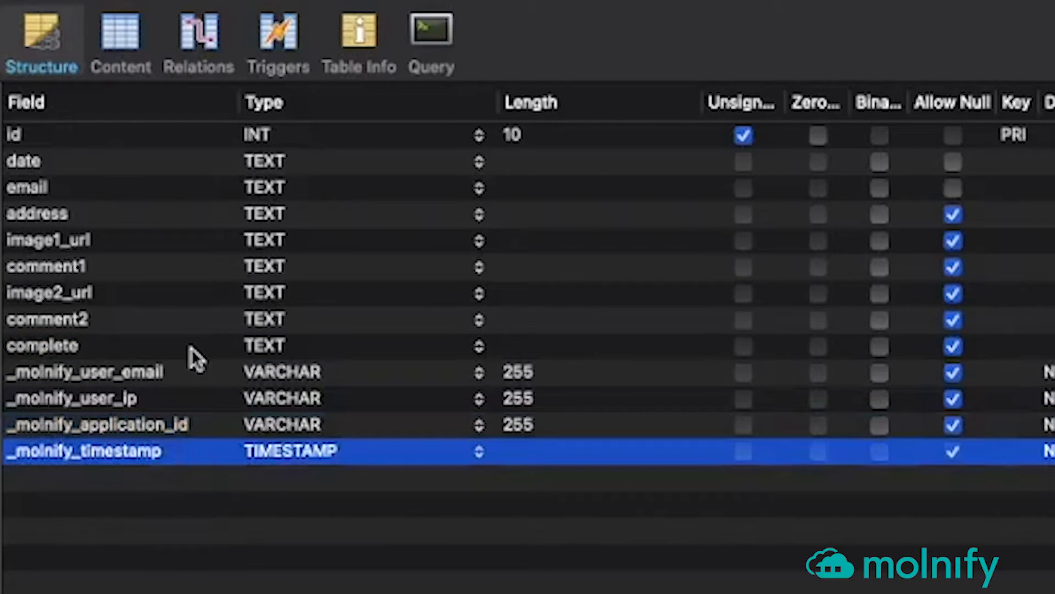
click(47, 134)
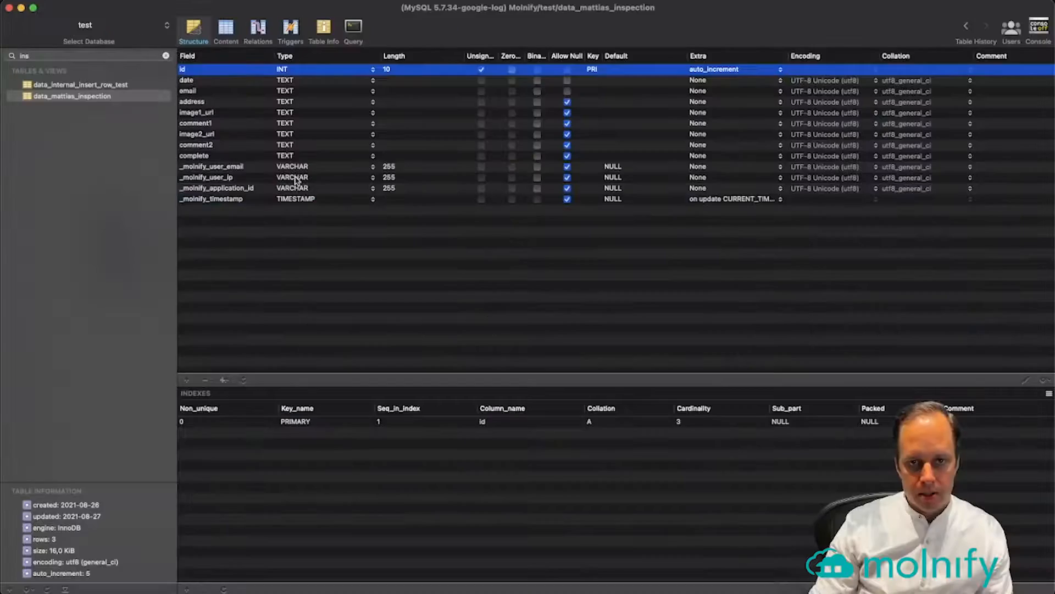
key(super+Tab)
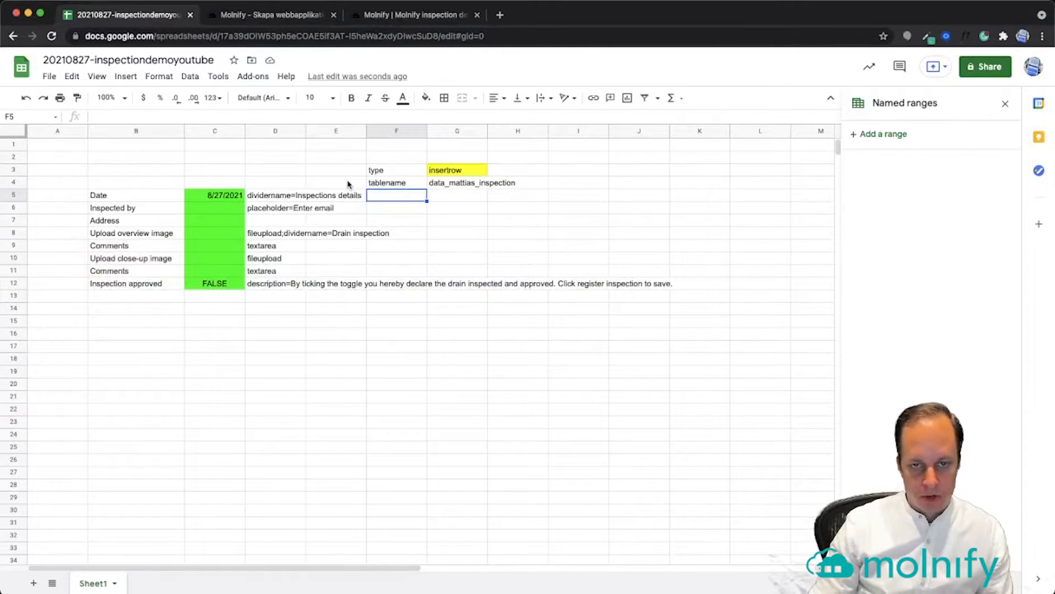
key(super+Tab)
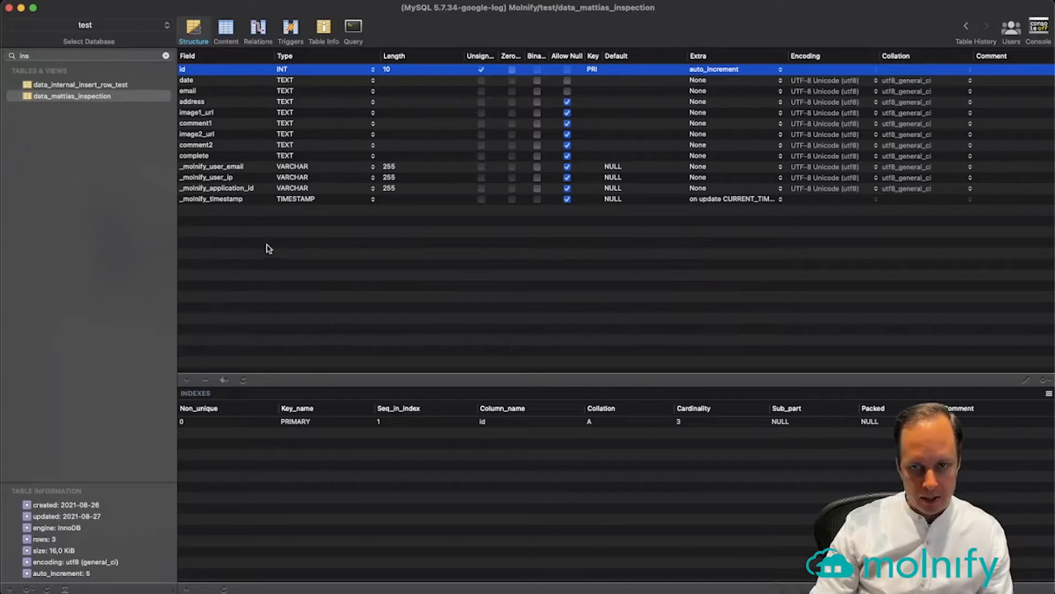
click(186, 81)
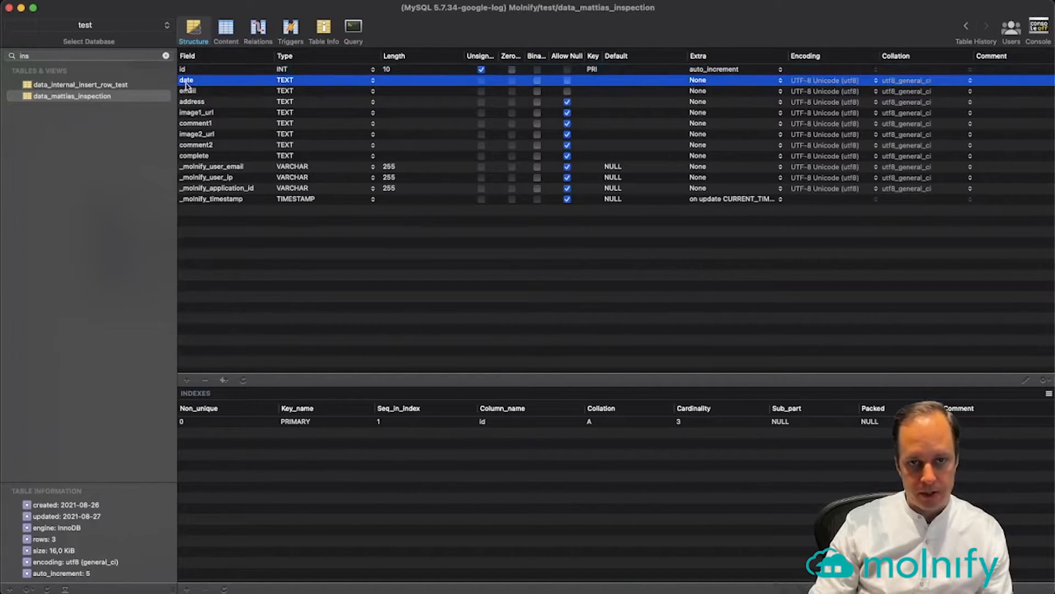
key(super+Tab)
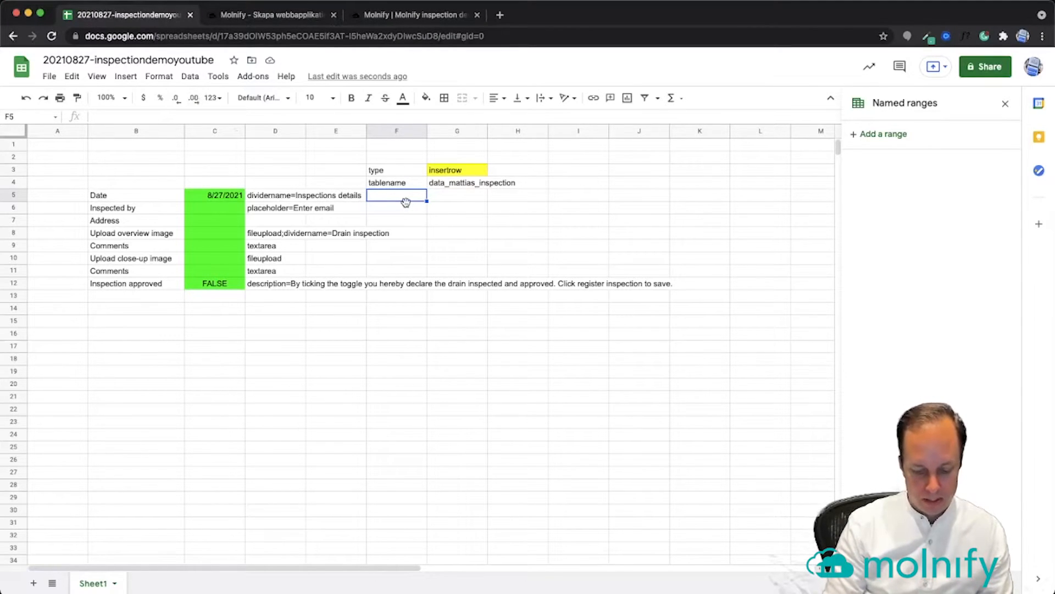
Label F5 .date and link G5 to the inspection date with =C5
text(.date)
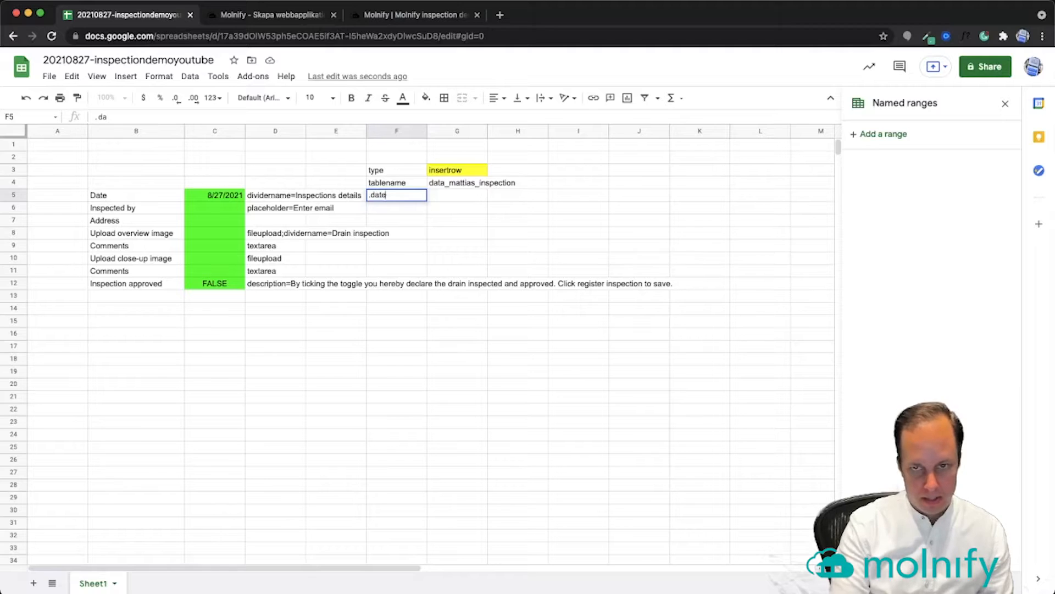
key(Tab)
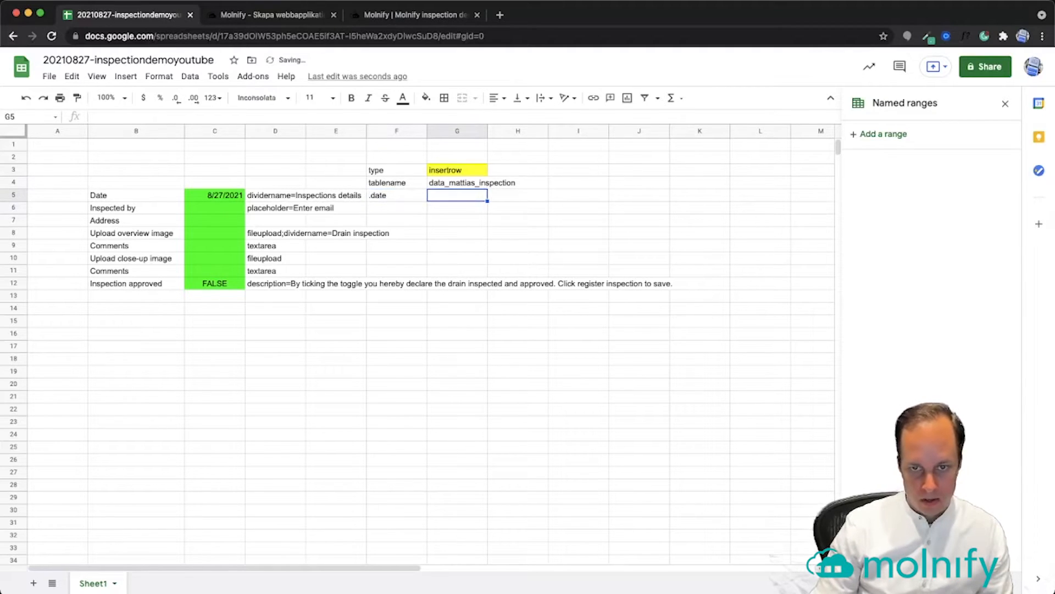
text(=)
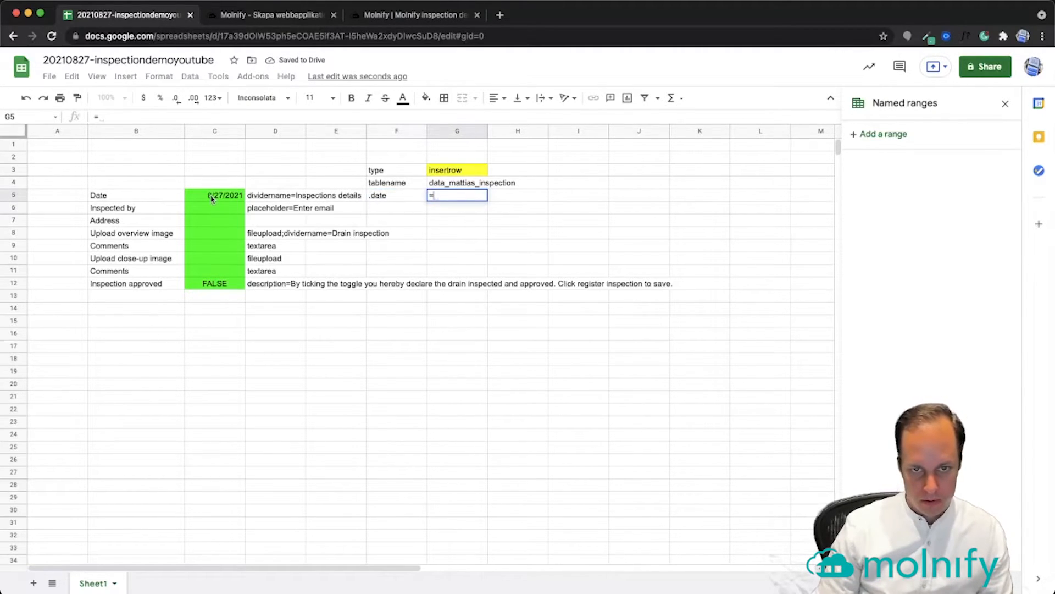
click(211, 196)
key(Return)
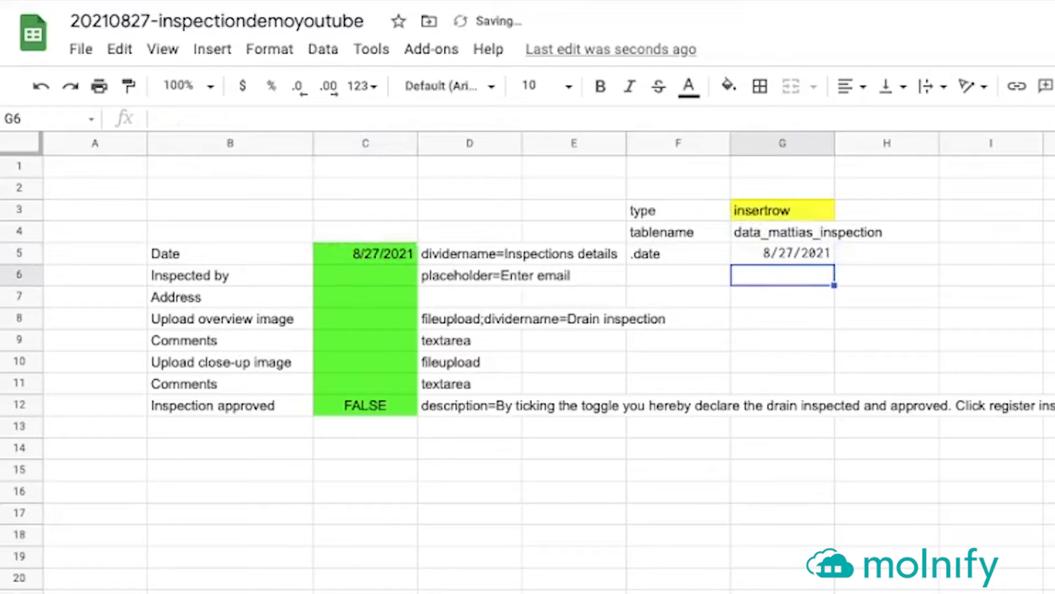
click(790, 259)
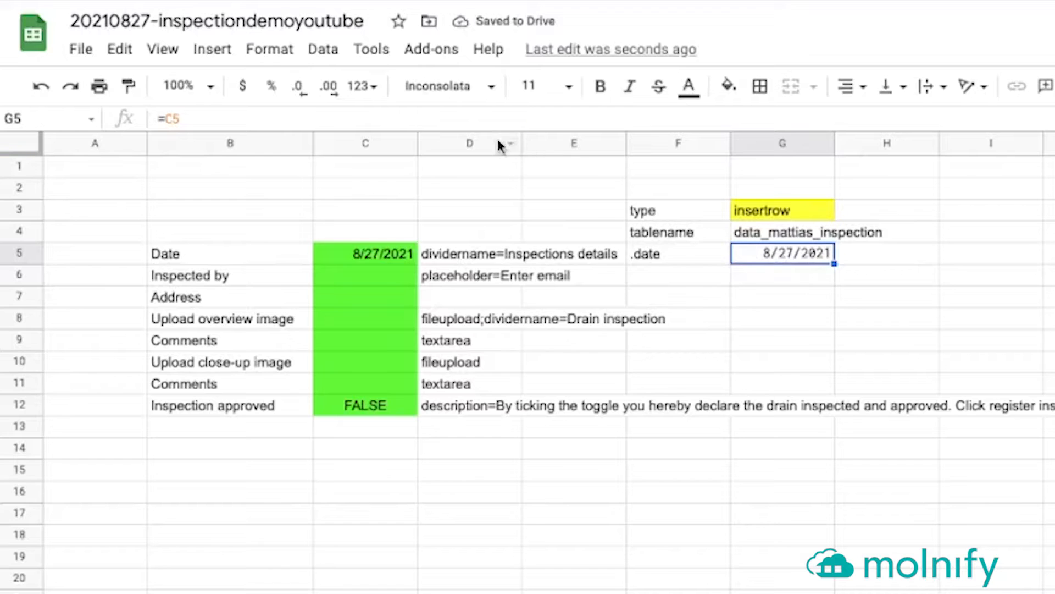
Try Number format on G5, then restore Automatic so it shows 8/27/2021
click(374, 95)
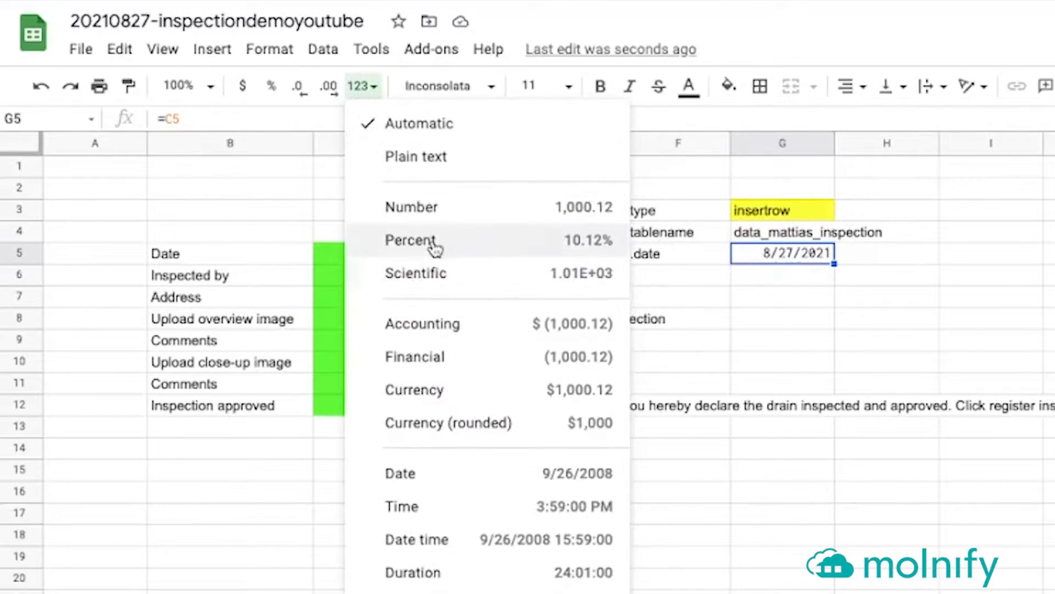
click(464, 210)
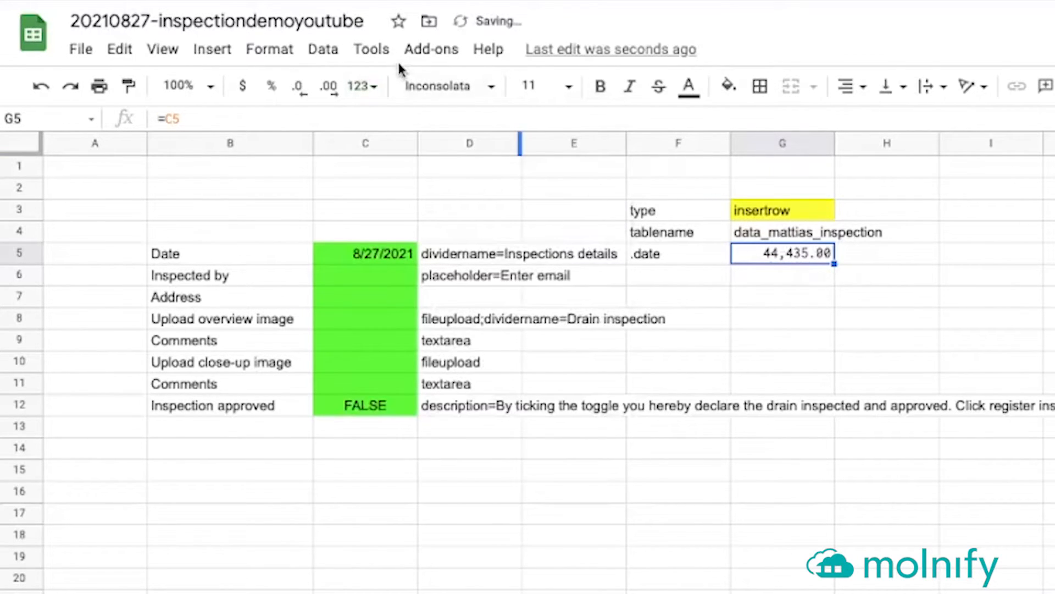
click(362, 87)
click(419, 124)
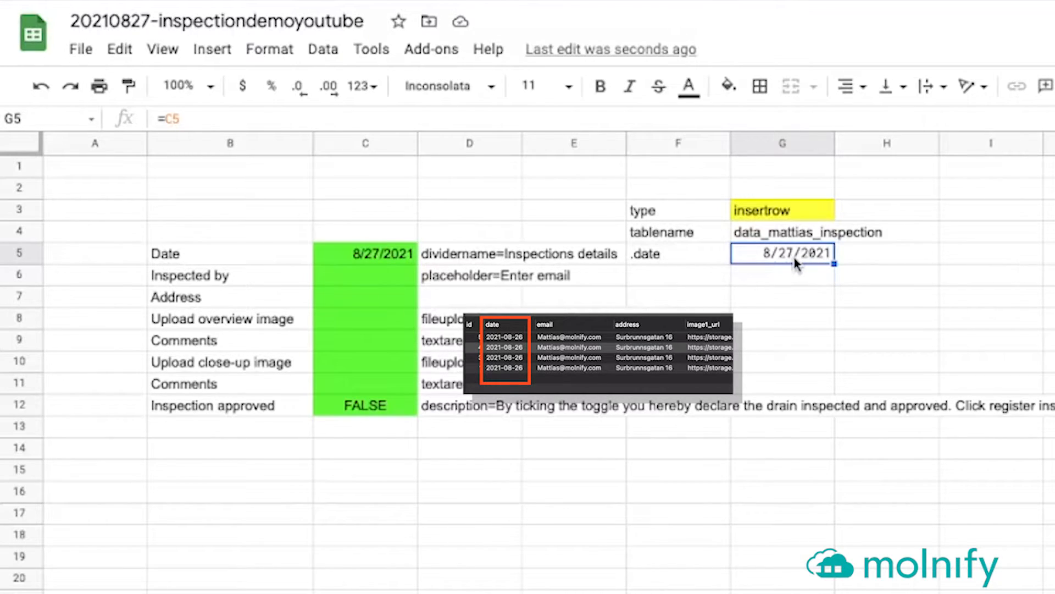
Replace G5's formula with a YEAR/MONTH/DAY text formula on C5, showing 2021-08-27
triple_click(235, 117)
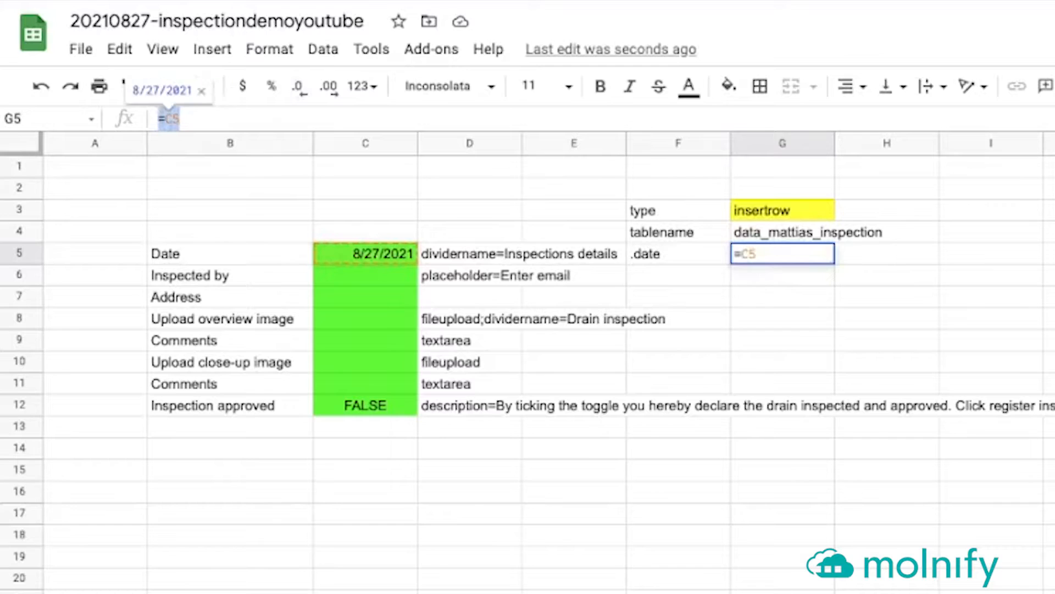
text(=YEAR(C2)&"-"&TEXT(MONTH(C2),"00")&"-"&TEXT(DAY(C2),"00"))
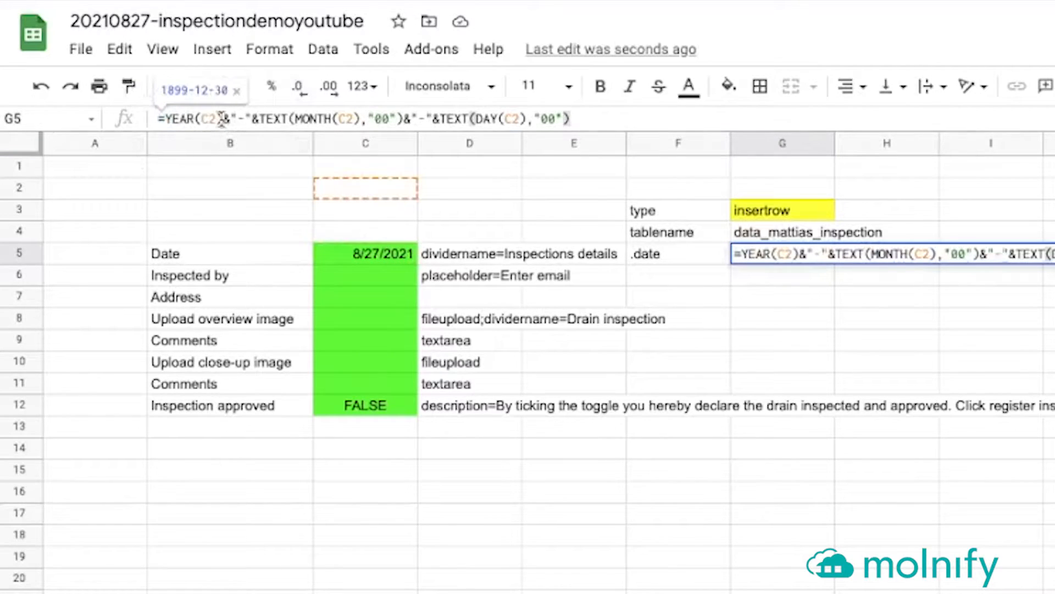
drag(210, 119, 215, 119)
text(5)
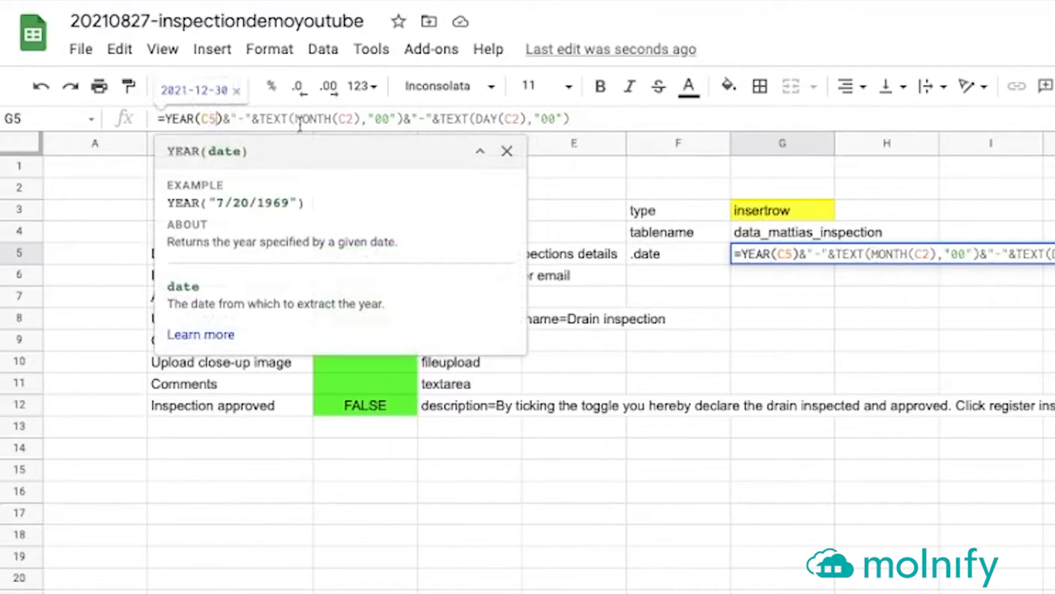
drag(346, 119, 352, 119)
text(5)
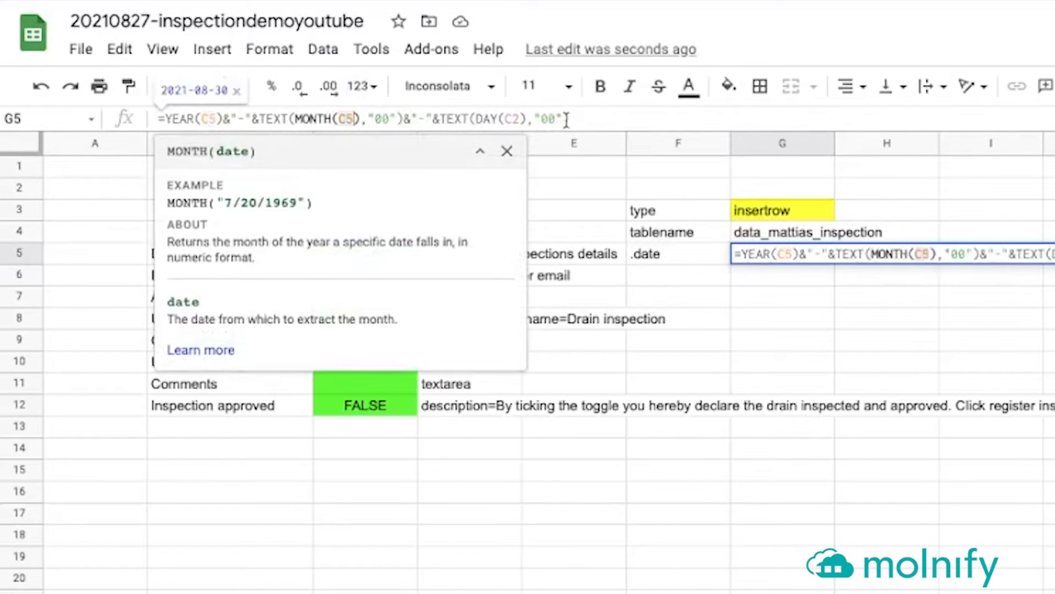
drag(511, 118, 517, 119)
text(5)
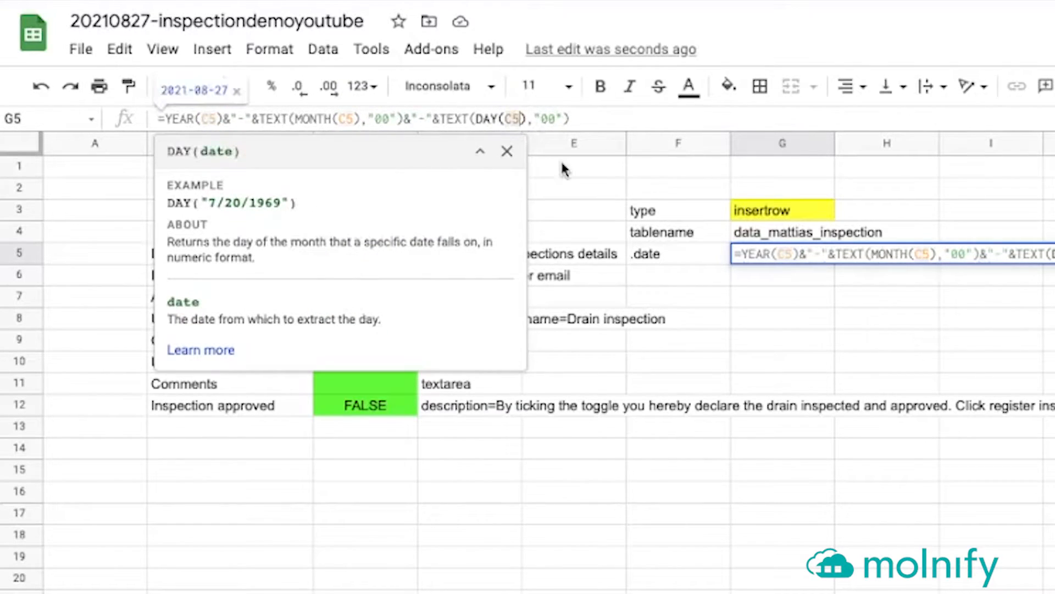
key(Return)
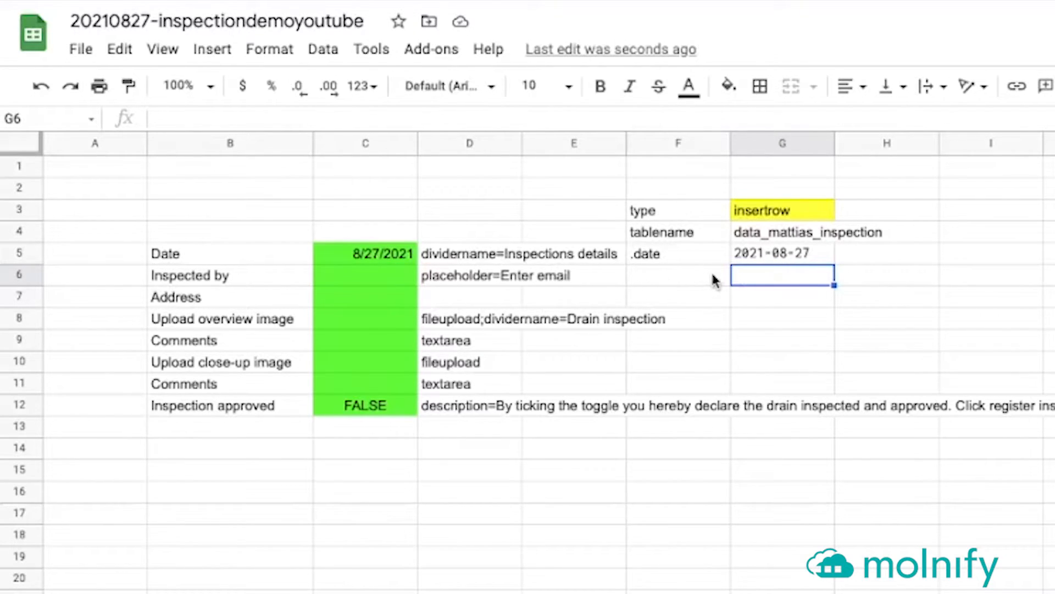
Enter the .email label in F6 and link G6 to C6 with =C6
click(676, 281)
text(.email)
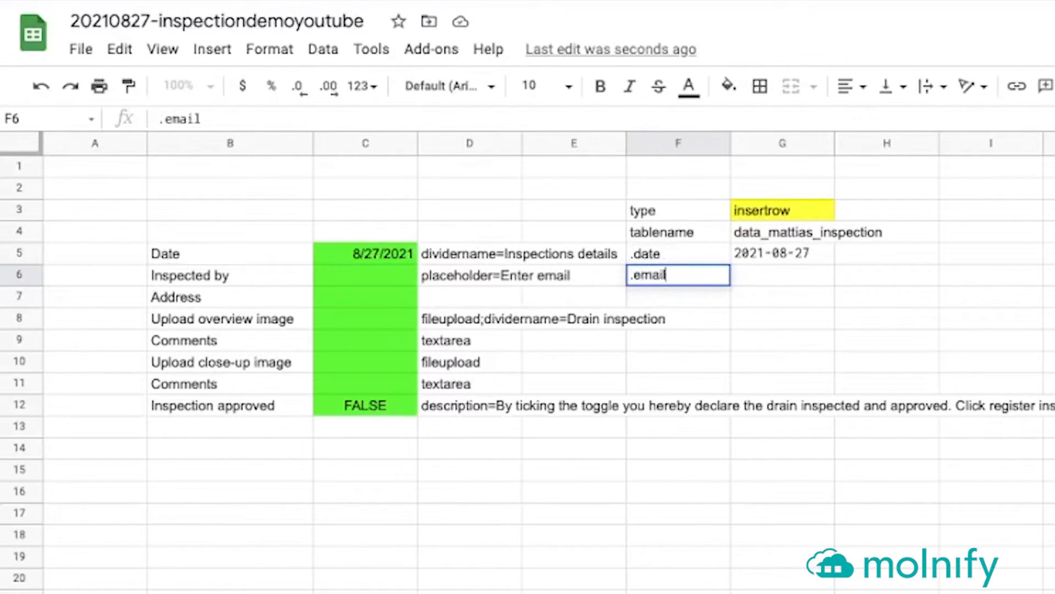
key(Tab)
text(=)
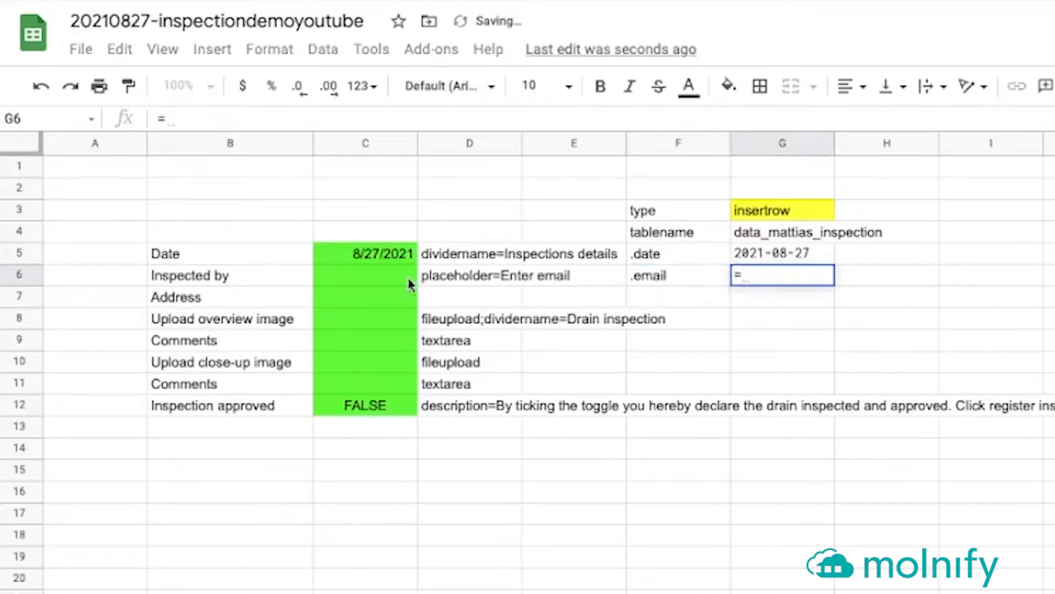
click(388, 284)
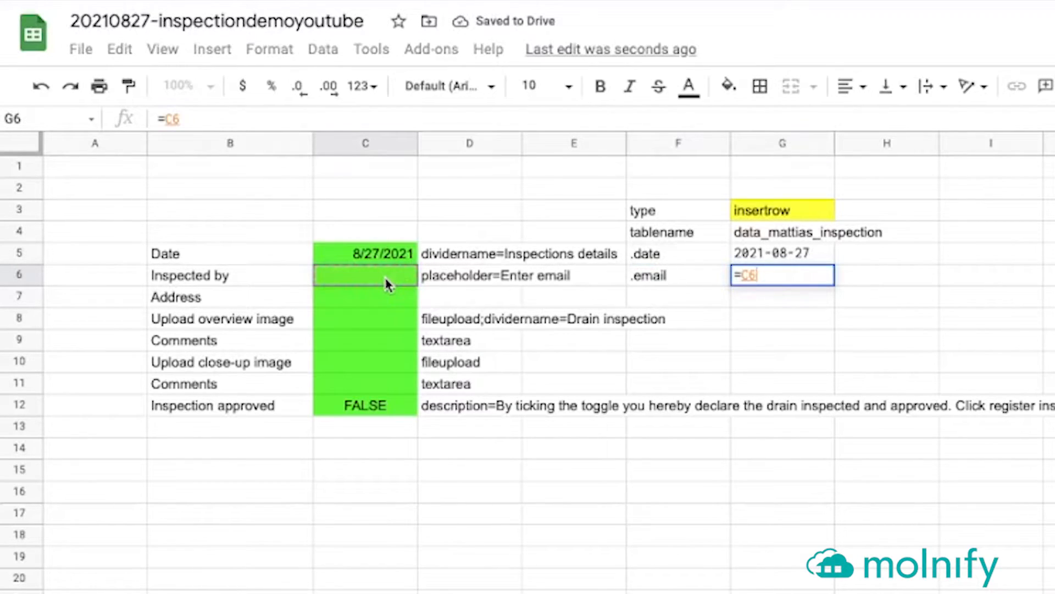
key(Return)
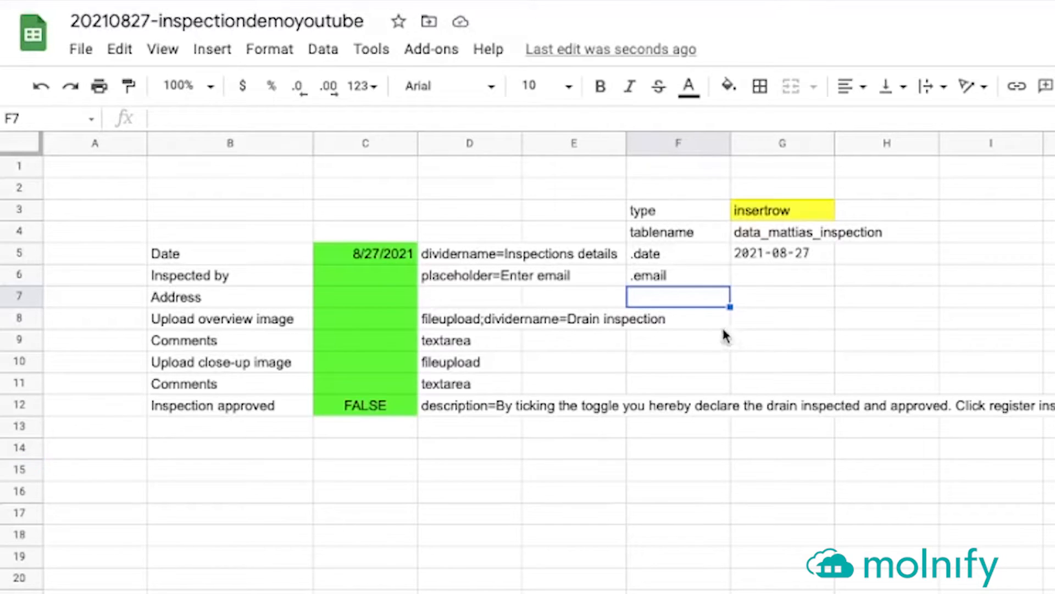
Paste the remaining labels into F7:F12 and fill the G6 formula down to G12
text(.address .image1_url .comment1 .image2_url .comment2 .complete)
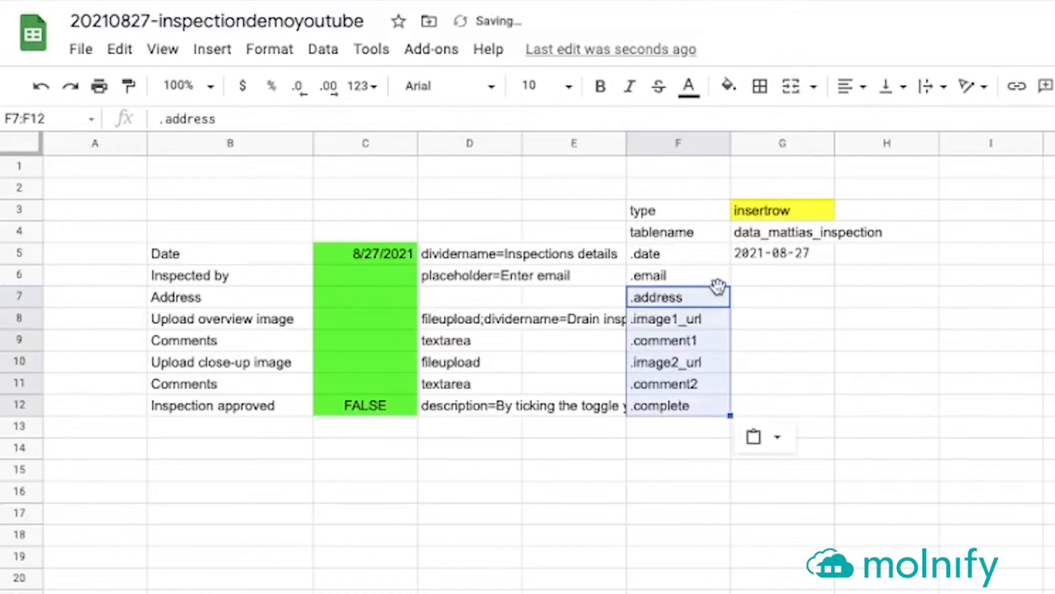
click(769, 270)
drag(835, 290, 823, 404)
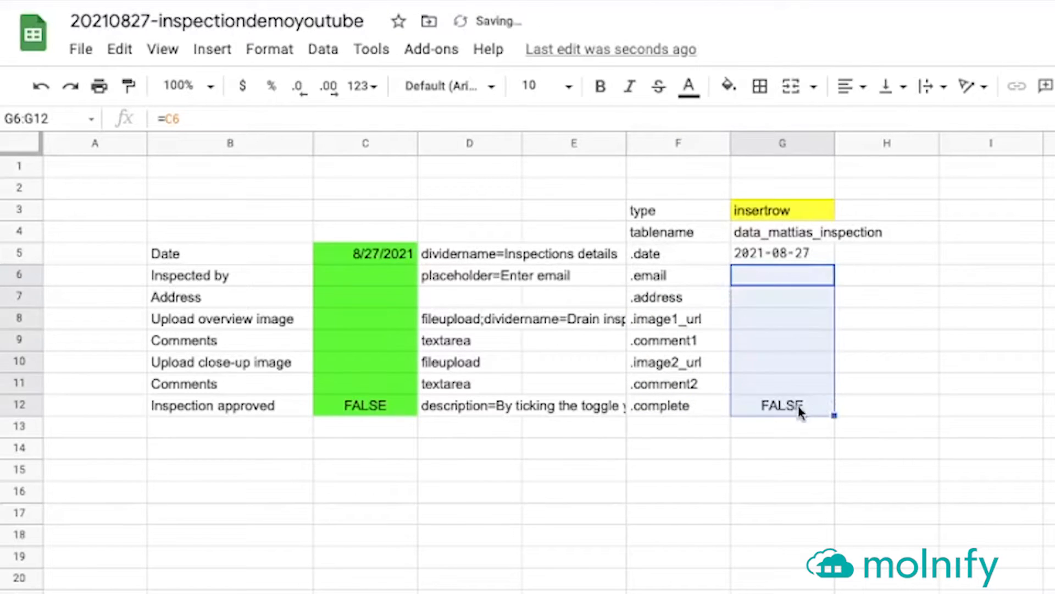
click(792, 409)
click(440, 117)
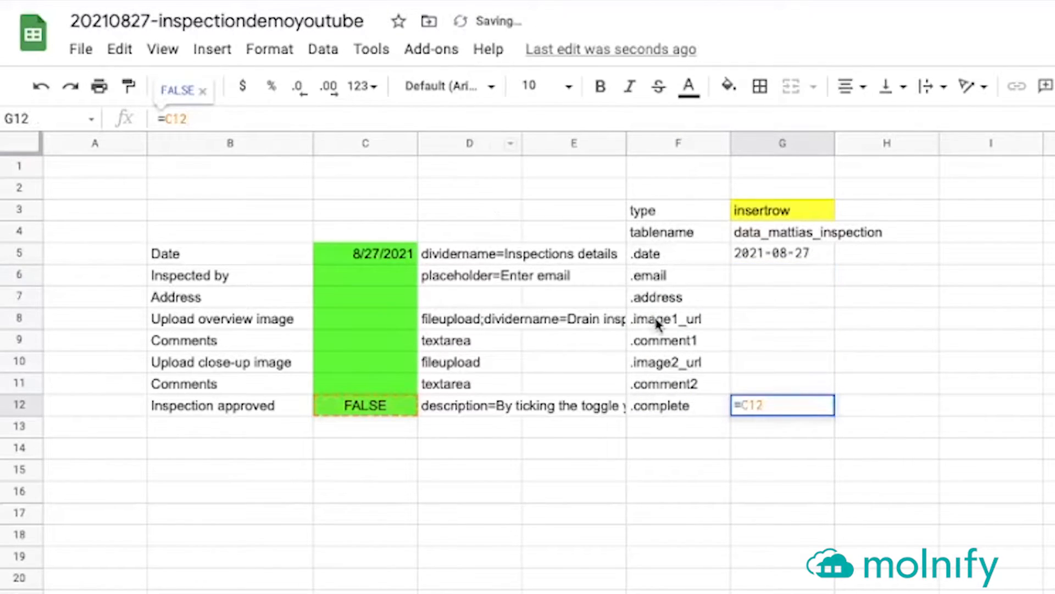
key(Escape)
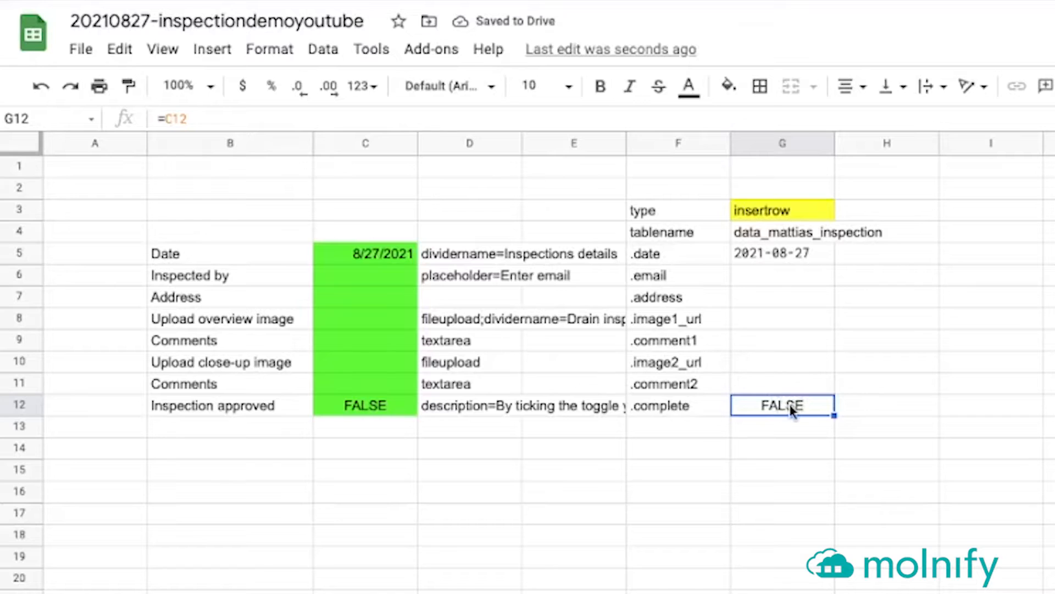
drag(792, 407, 780, 242)
Shade G4:G12 yellow and add the title label 'Register inspection' in row 13
click(729, 85)
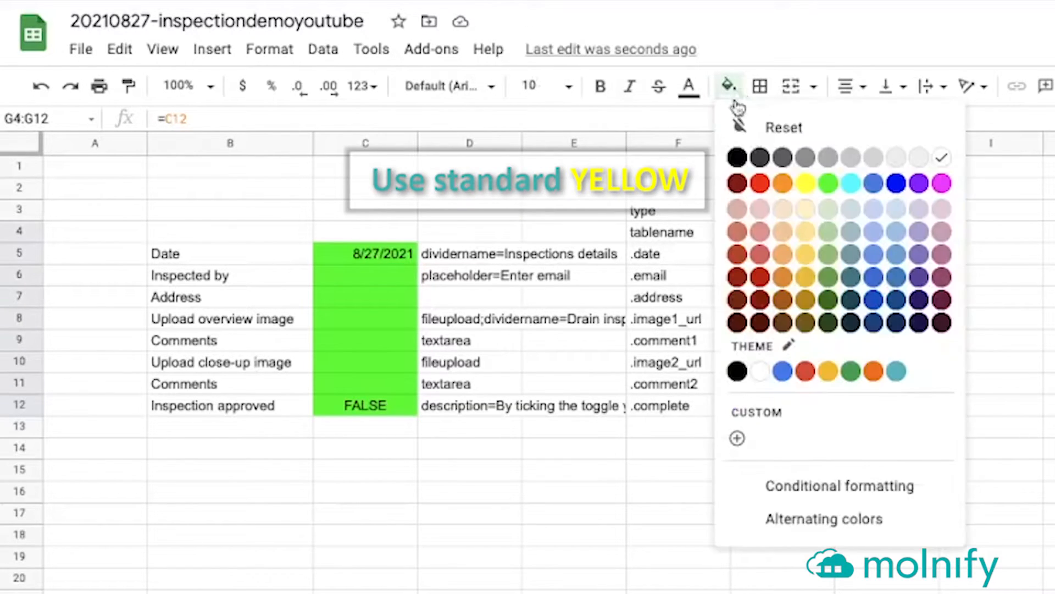
click(796, 186)
click(681, 436)
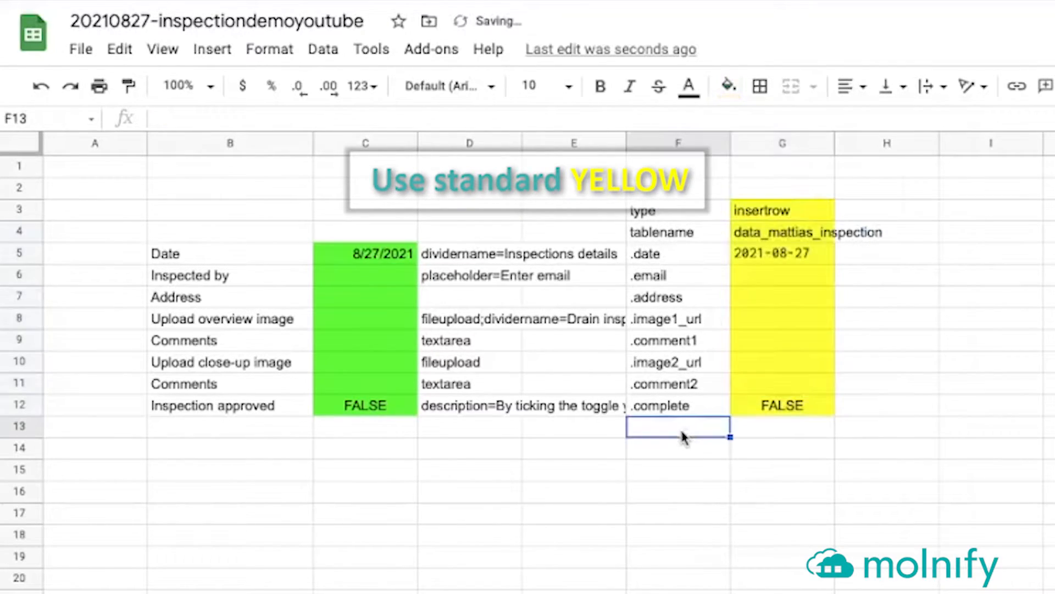
text(title)
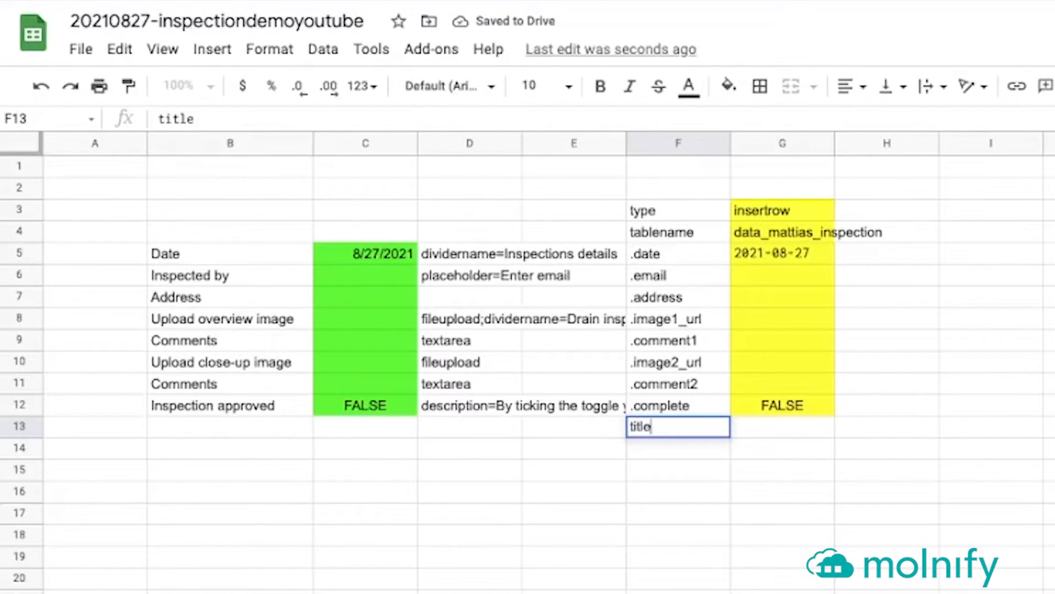
key(Tab)
text(R)
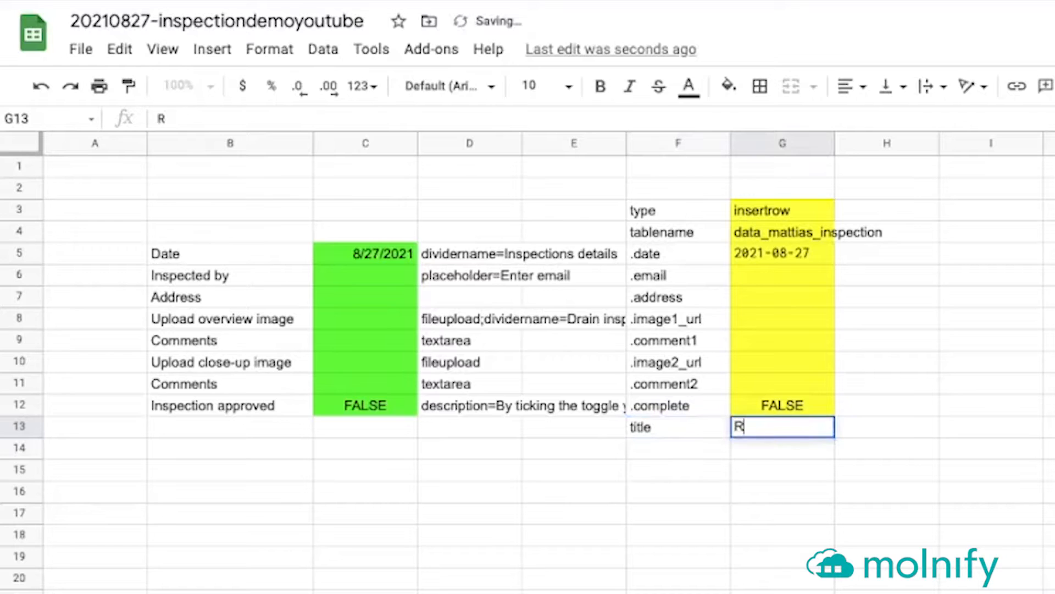
text(egister inspection)
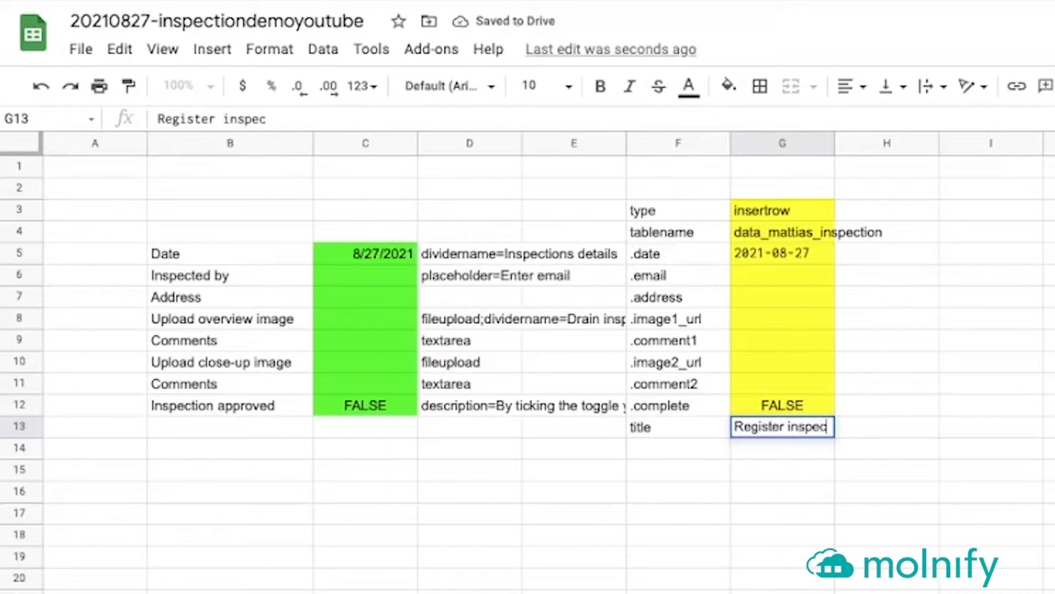
key(Return)
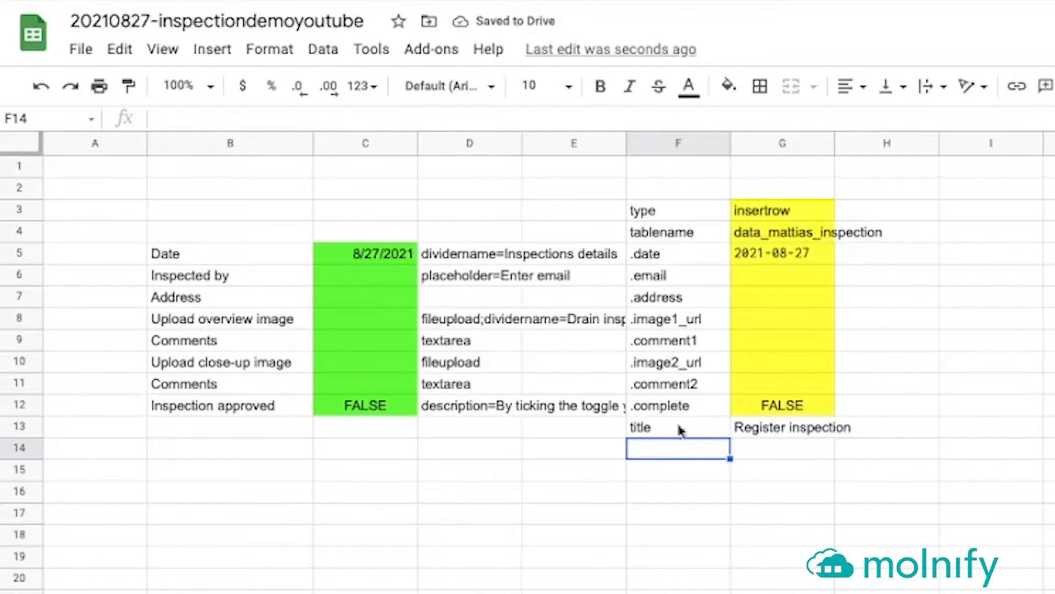
Add the successCalculate label with value TRUE in F14:G14
click(400, 113)
text(successCalculate)
key(Tab)
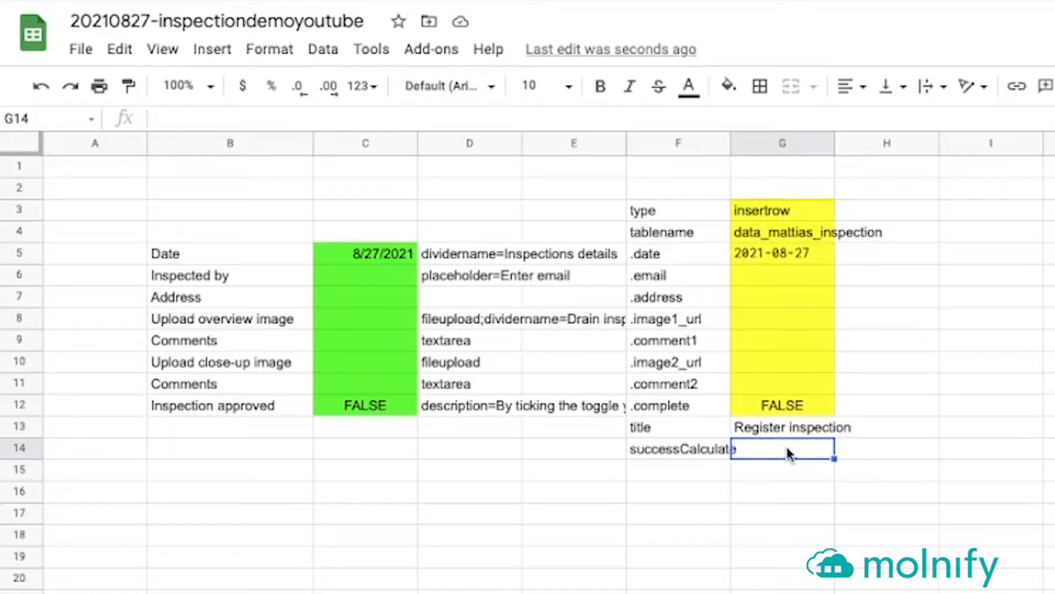
text(TRUE)
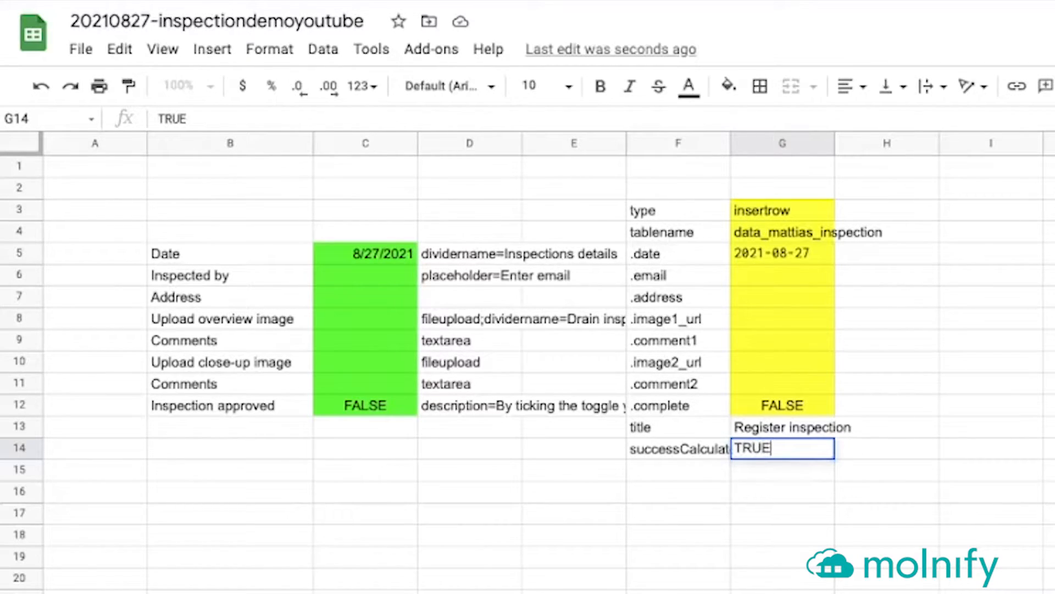
key(Return)
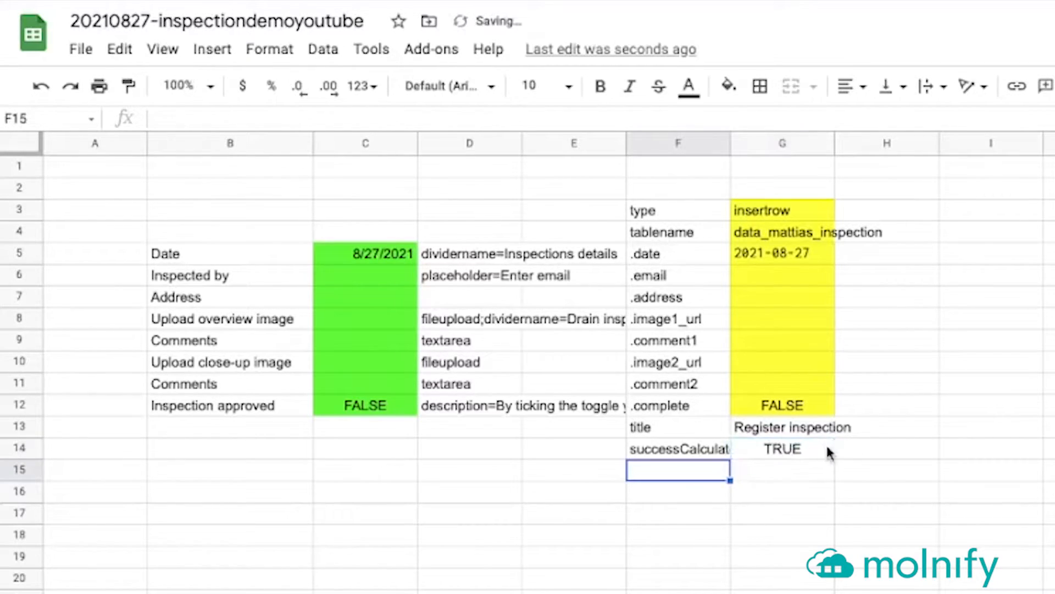
Copy G12's yellow formatting onto G13:G14 with Paint format
click(813, 410)
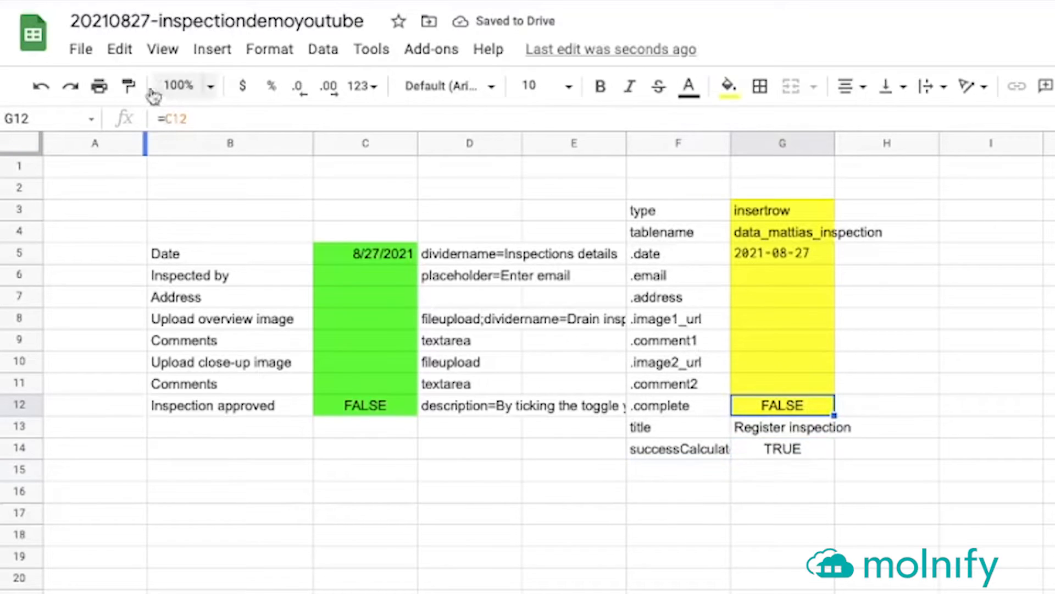
click(128, 86)
drag(796, 429, 801, 447)
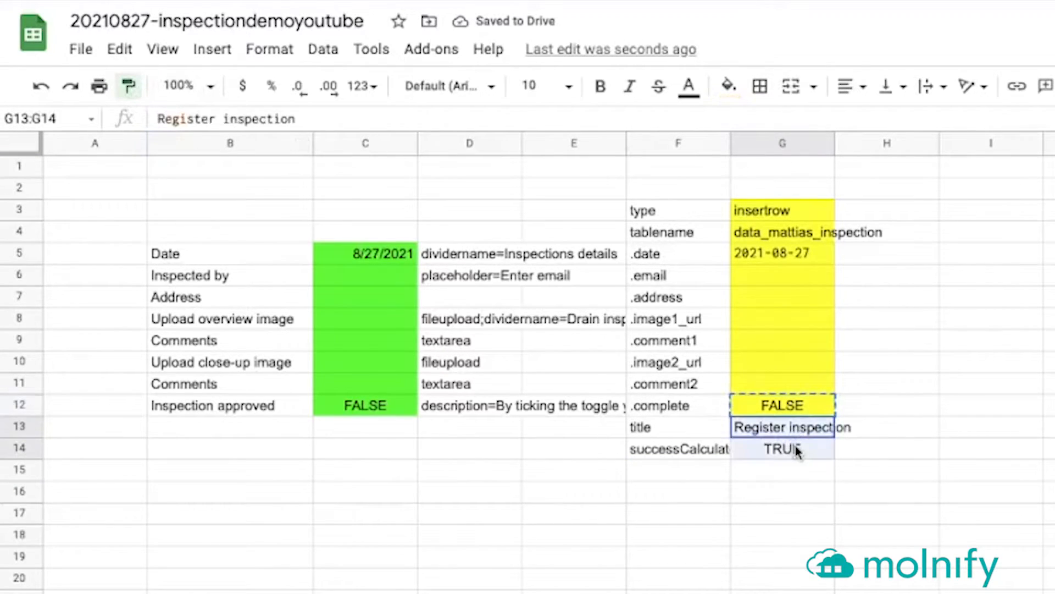
click(783, 491)
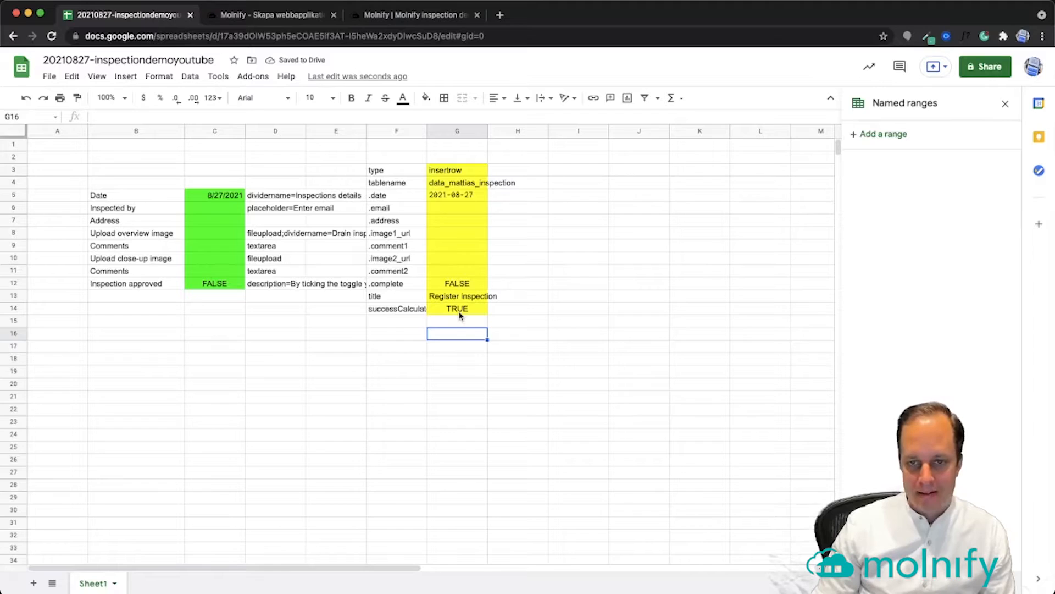
Enter the label 'id' in cell I3, beside the F:G settings block
drag(385, 170, 439, 323)
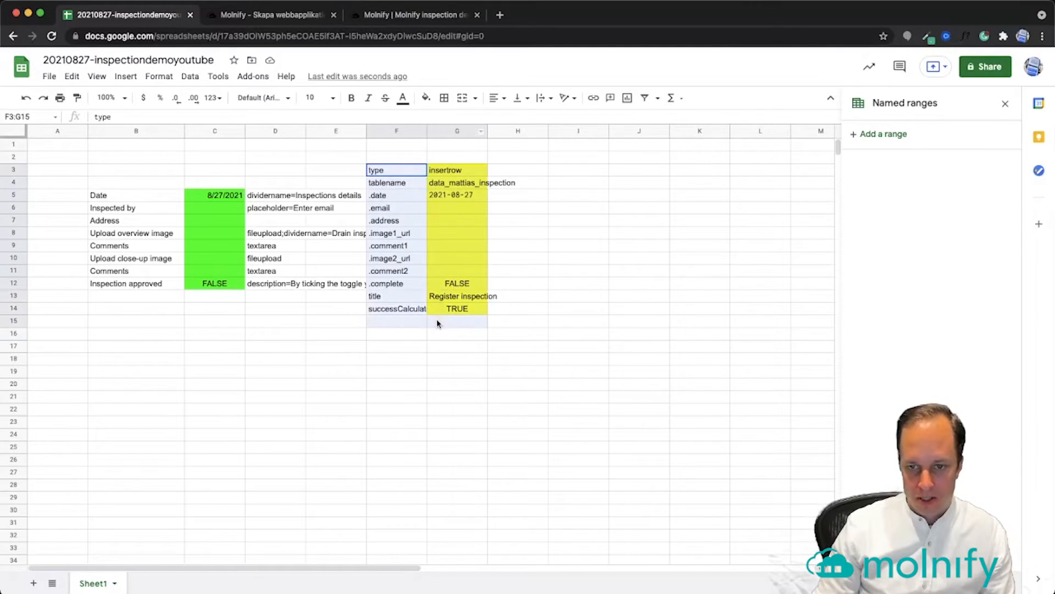
click(441, 335)
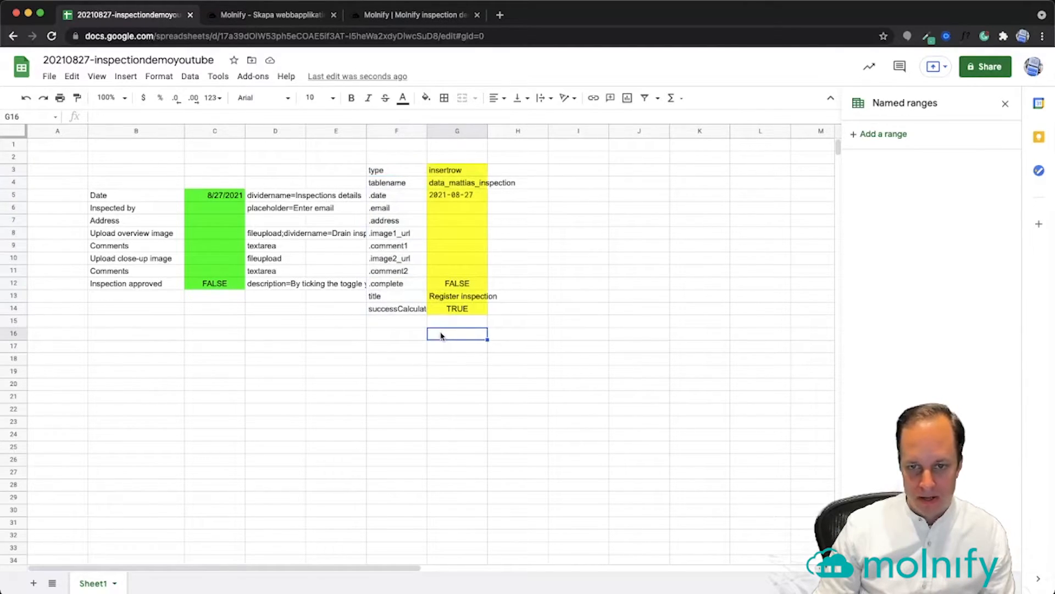
click(577, 171)
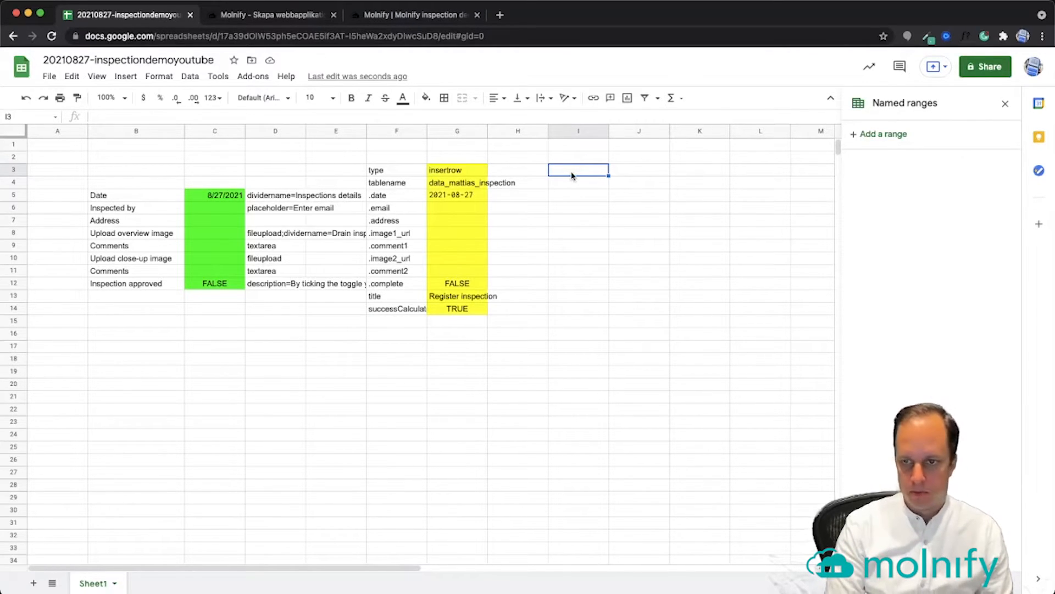
text(id)
key(Return)
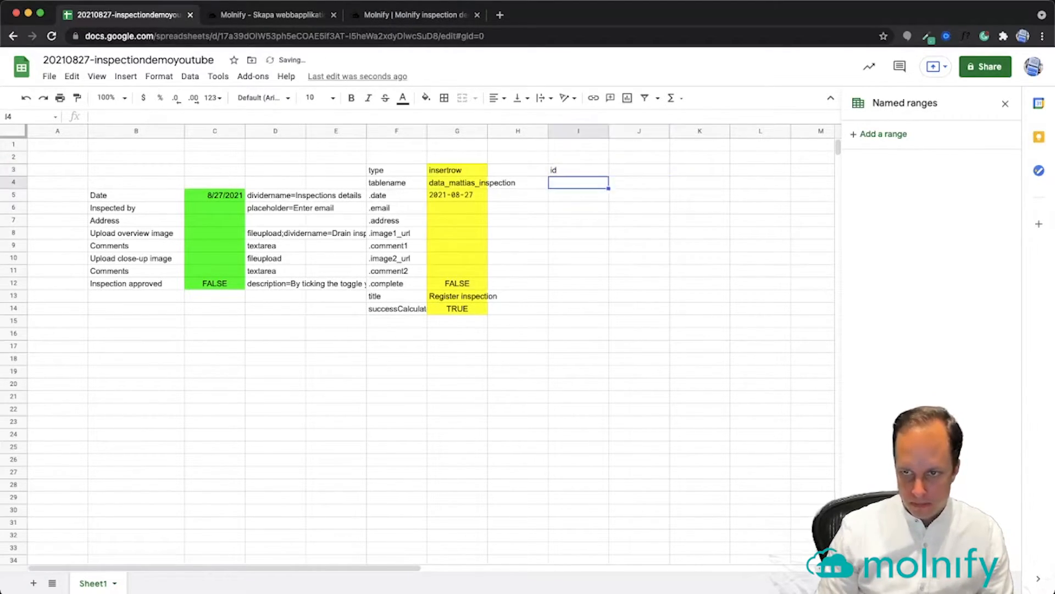
Enter name, css, backgroundimageurl and autofill.last_10 into I4:I7 under id
text(name)
key(Return)
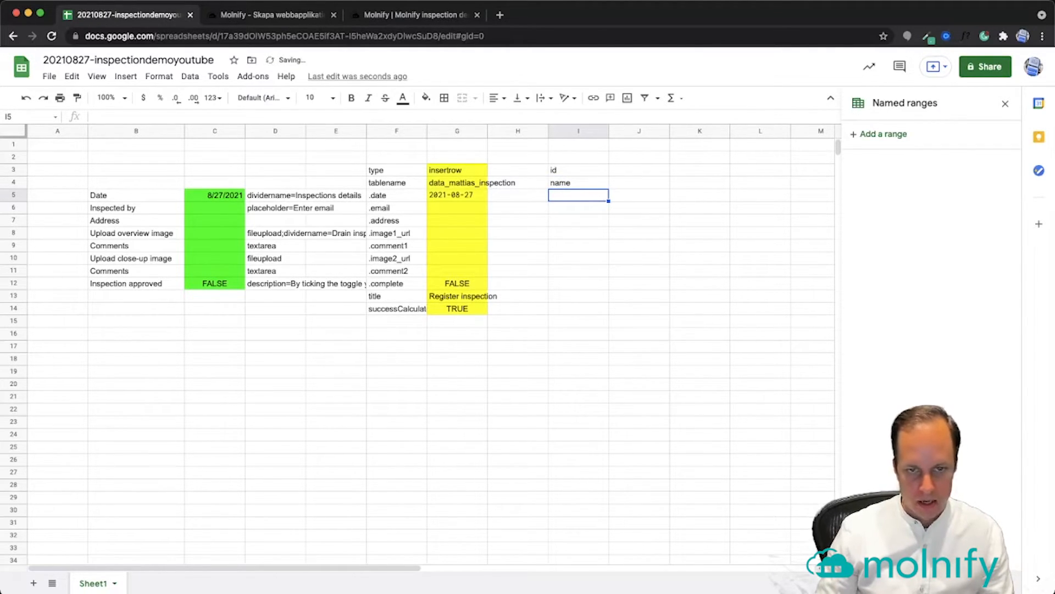
key(super+Tab)
click(81, 313)
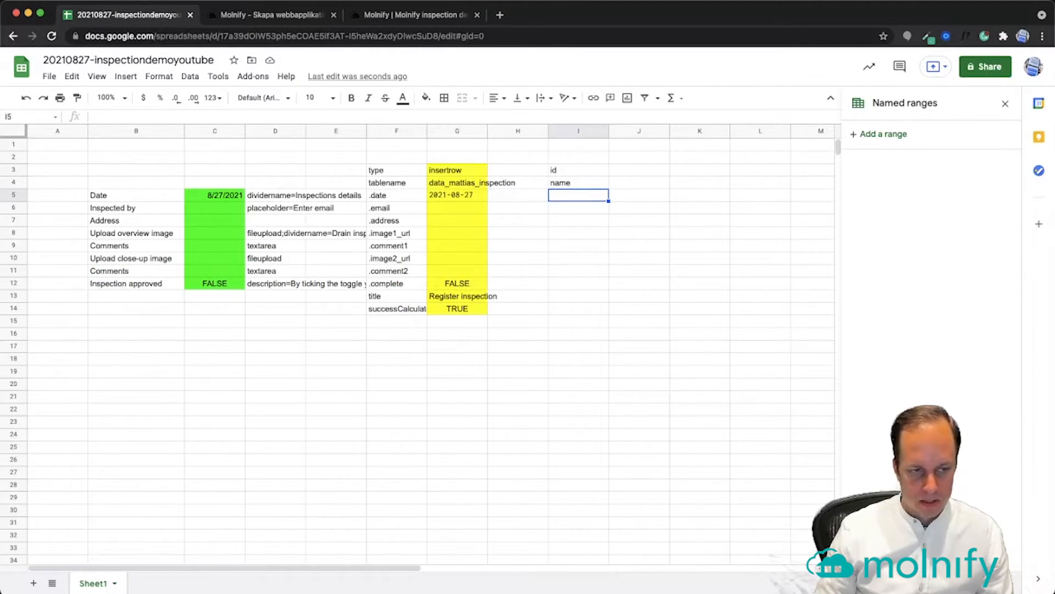
text(css)
key(Return)
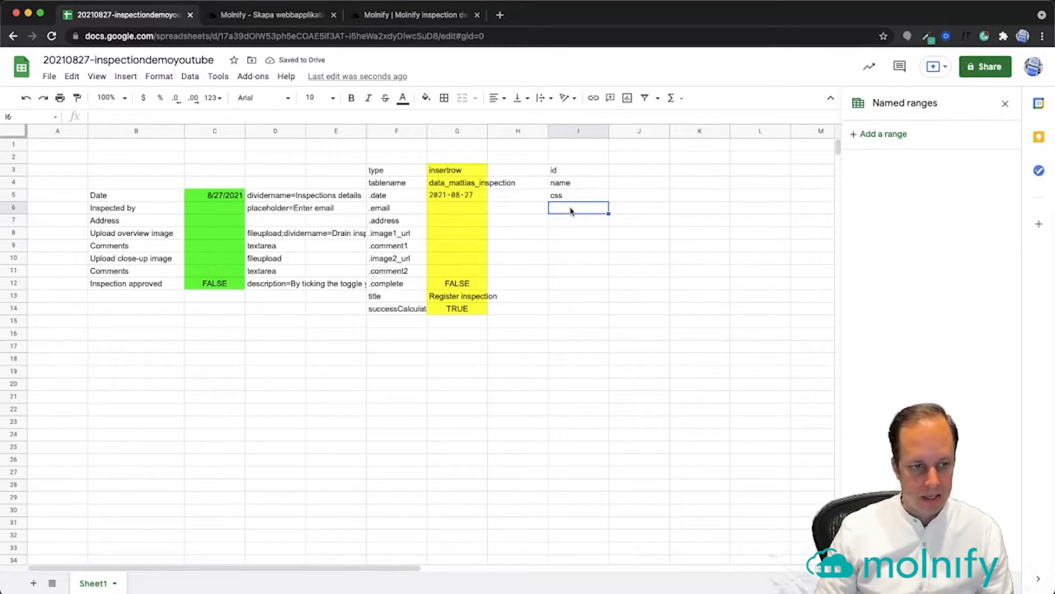
text(backgrou)
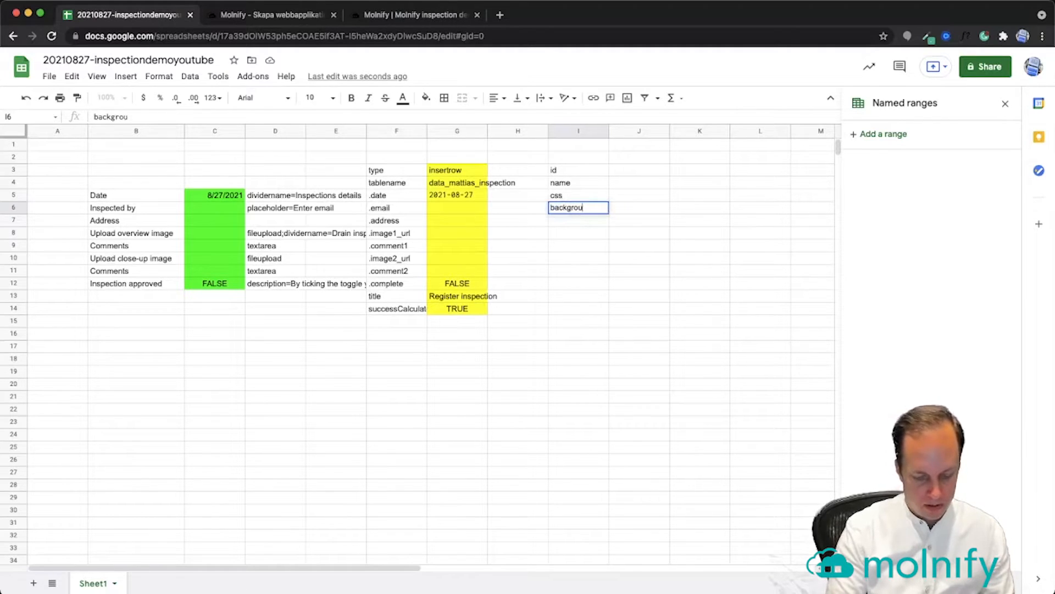
text(ndimaghe)
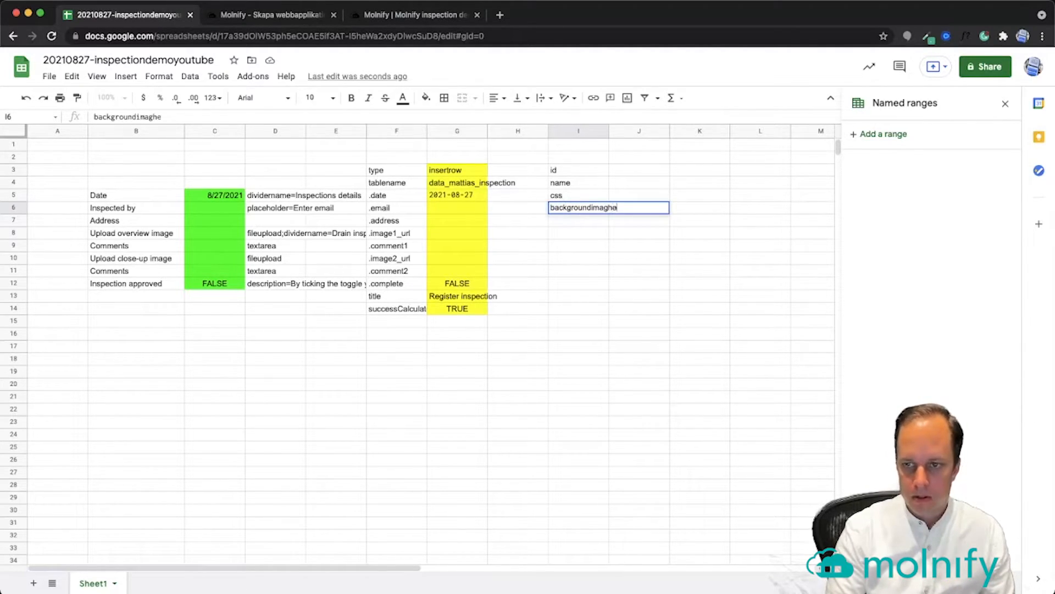
key(BackSpace)
key(BackSpace)
text(eurl)
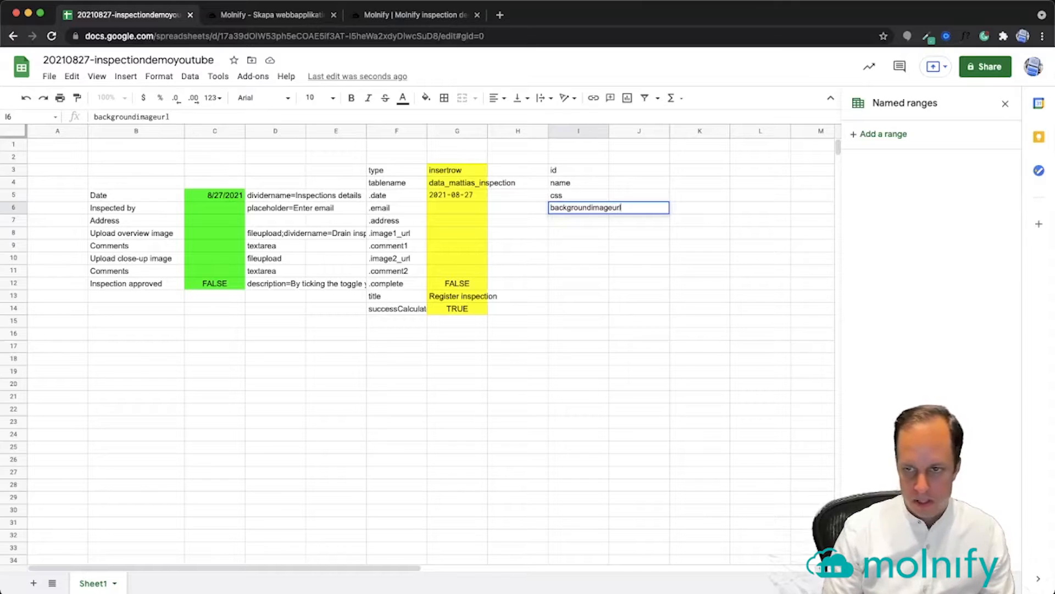
key(Return)
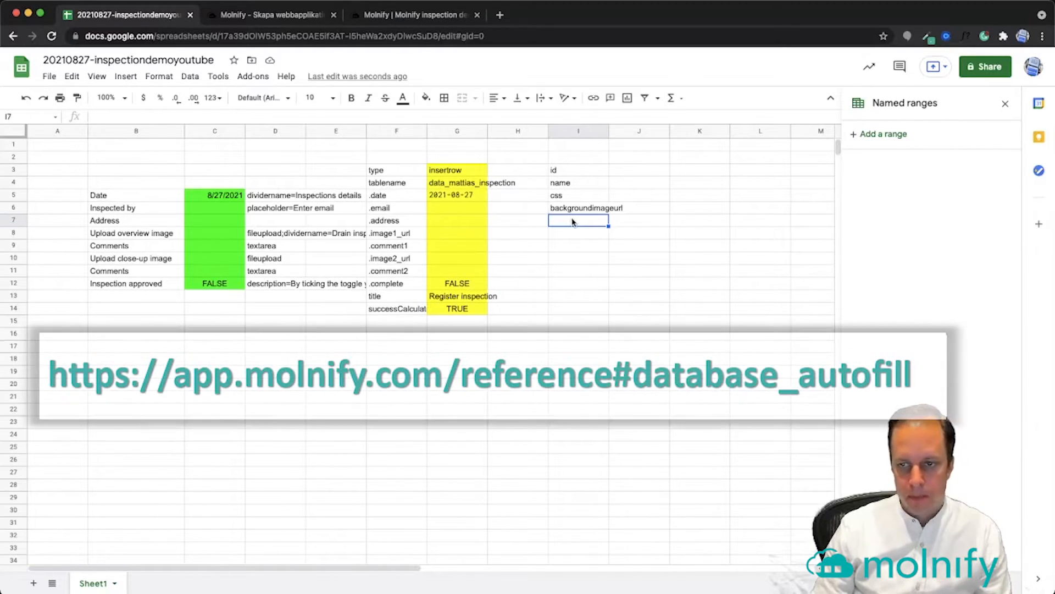
text(autofill.)
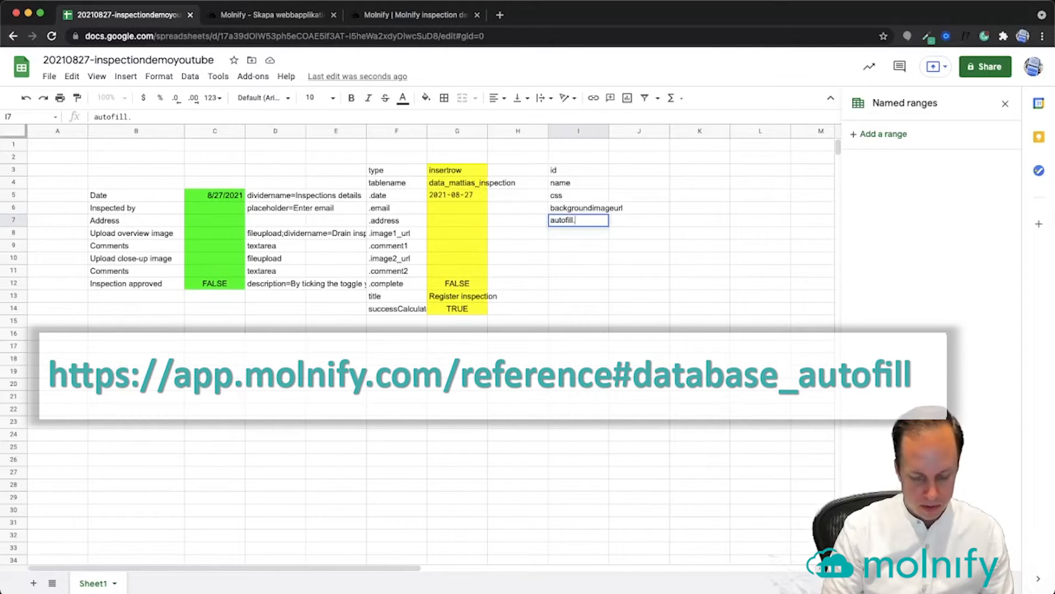
text(last_)
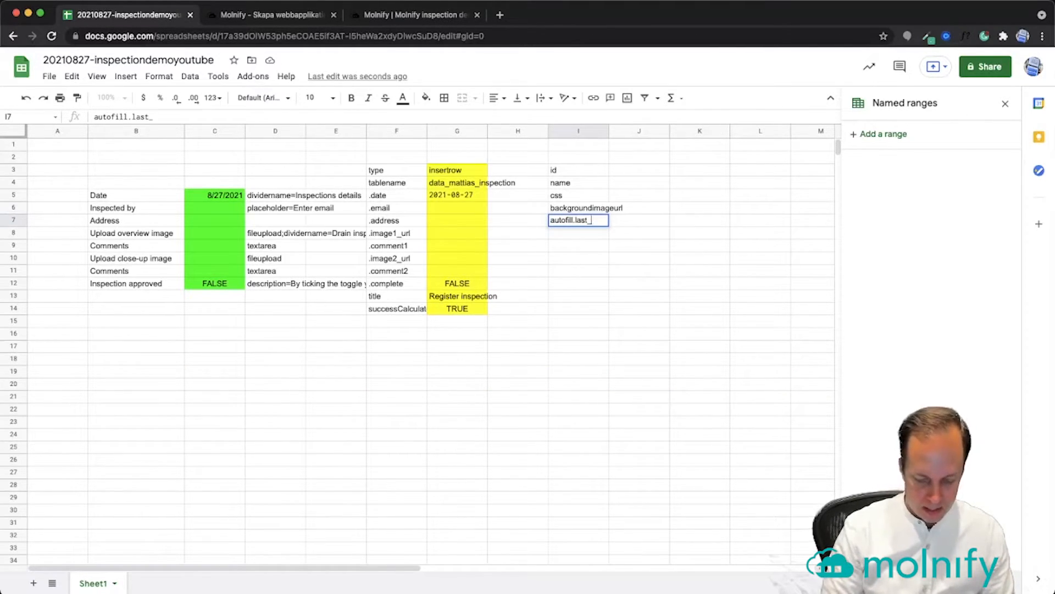
text(10)
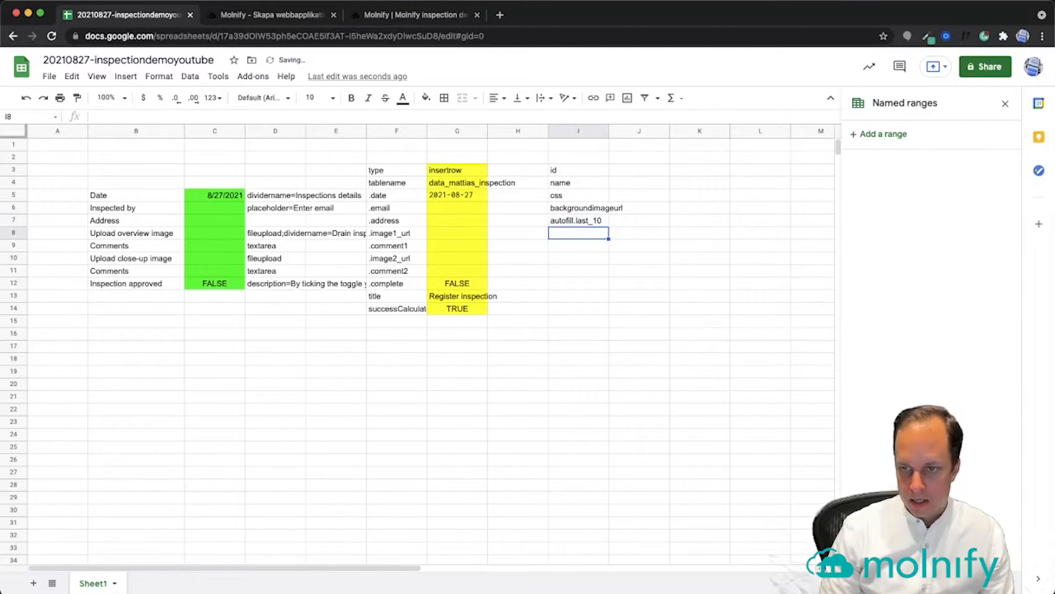
key(Tab)
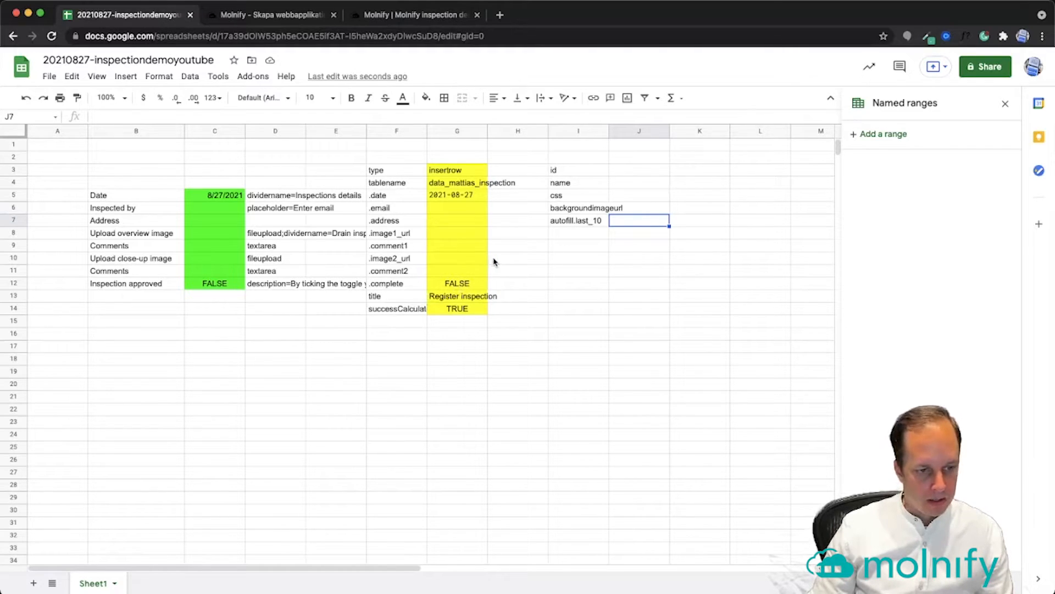
Paste the app id molnifyinspectiondemo into J3 and the name Molnify inspection demo into J4
click(630, 171)
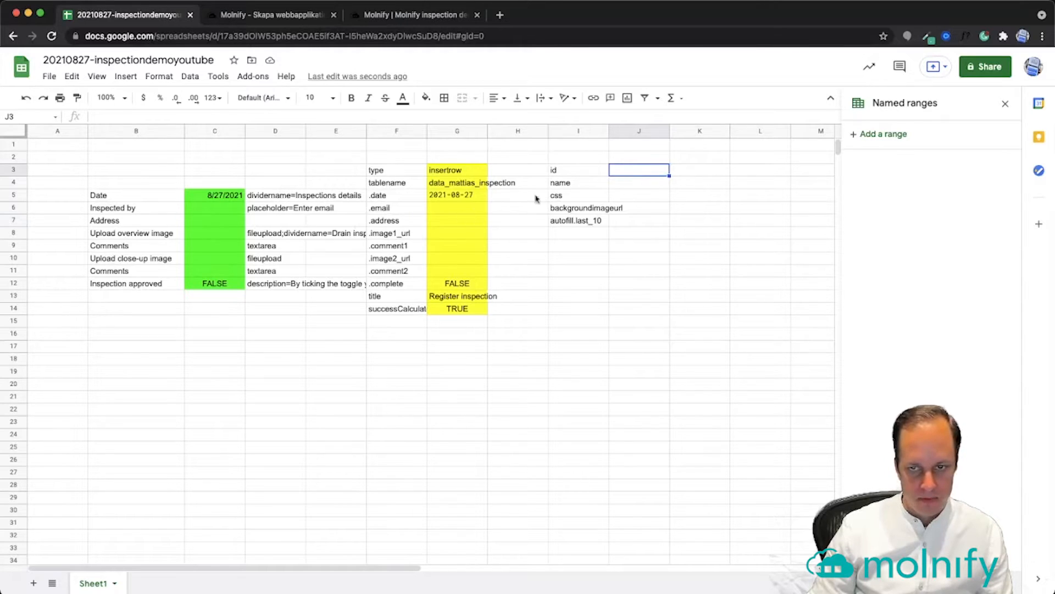
key(super+Tab)
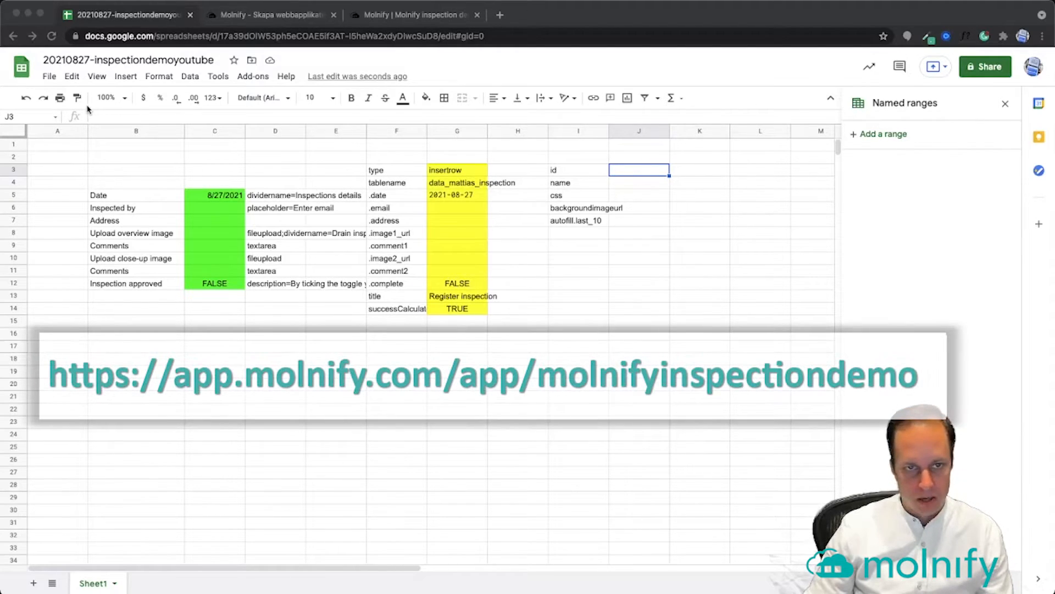
key(super+Tab)
text(molnifyinspectiondemo)
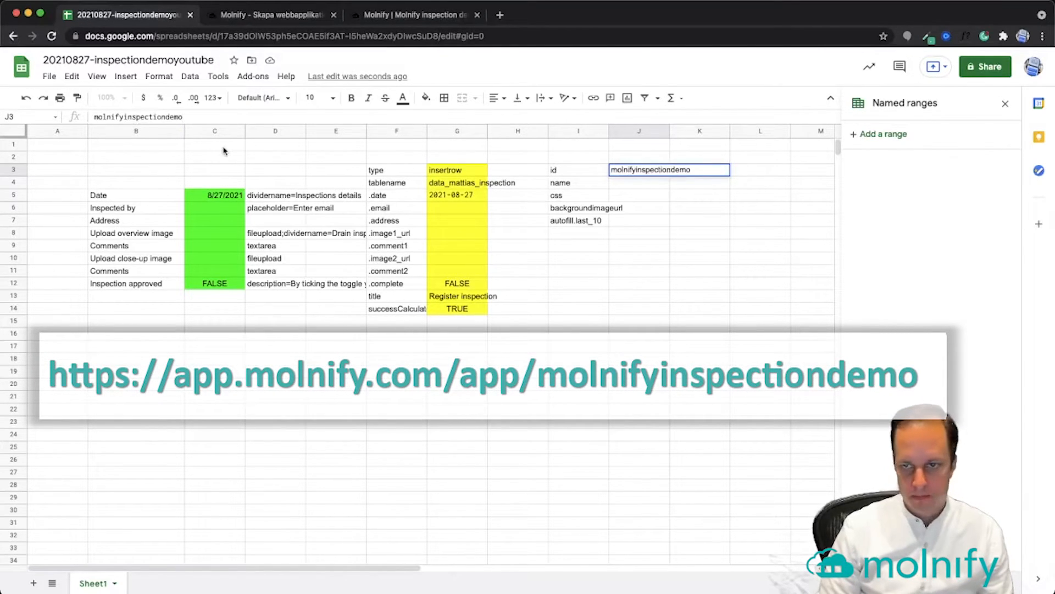
key(Return)
key(super+Tab)
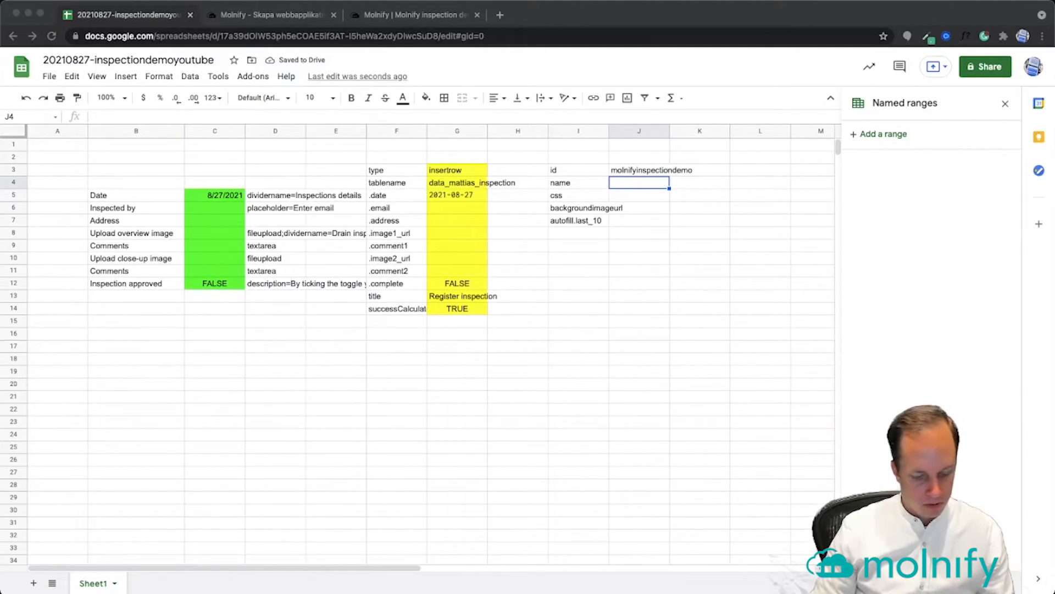
key(super+Tab)
click(507, 117)
text(Molnify inspection demo)
key(Return)
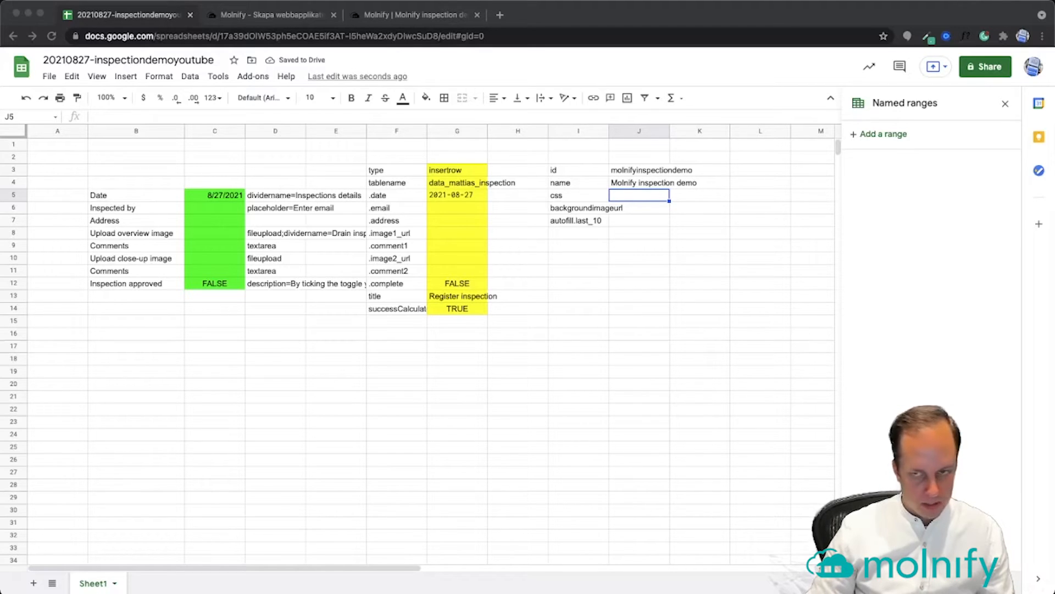
Paste the CSS style block into J5 and the Unsplash background image URL into J6
click(497, 121)
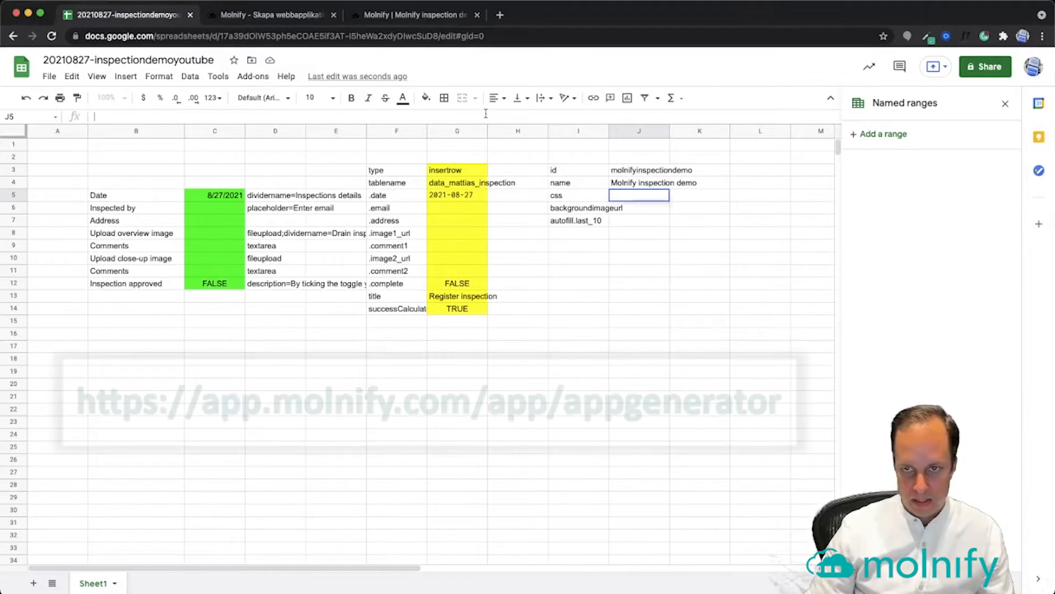
key(super+v)
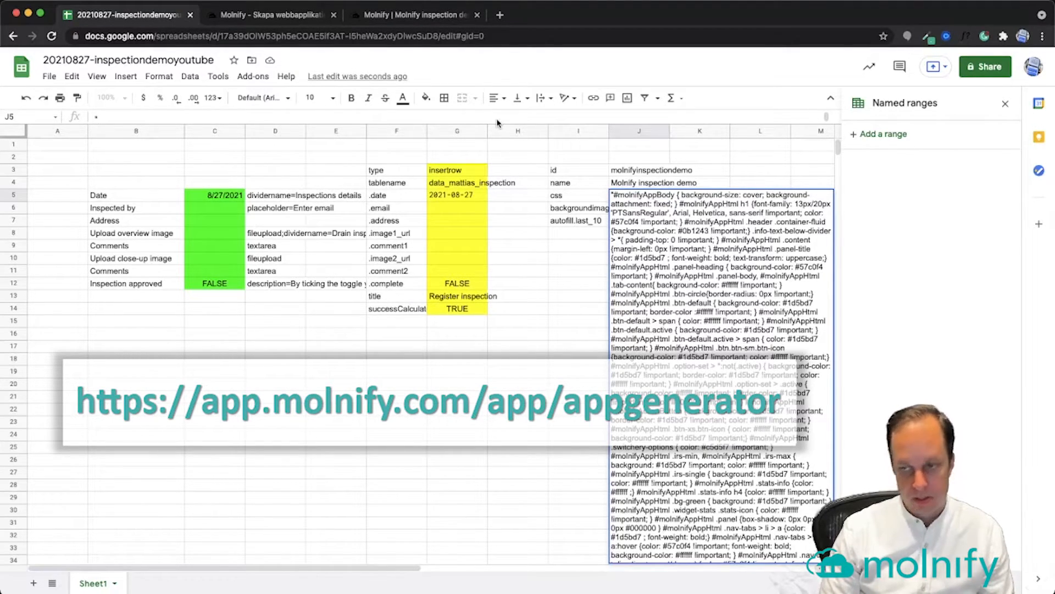
key(Return)
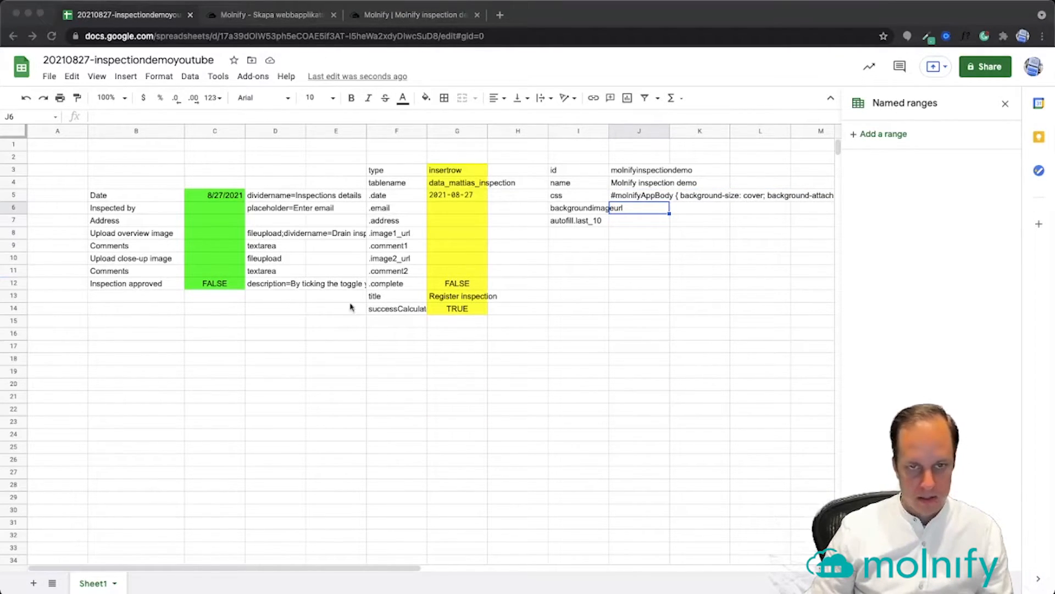
key(super+v)
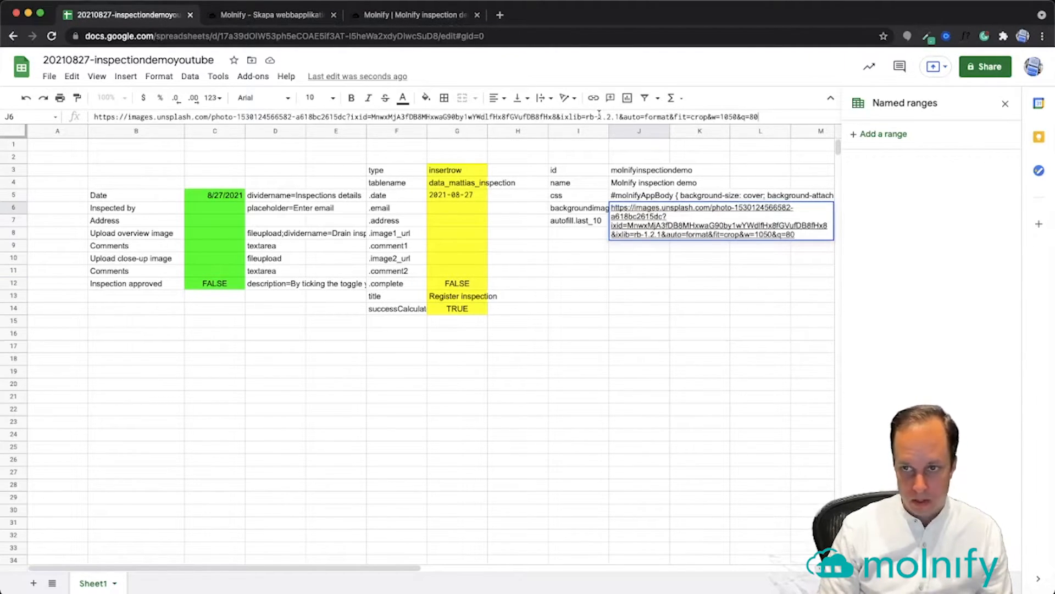
key(Return)
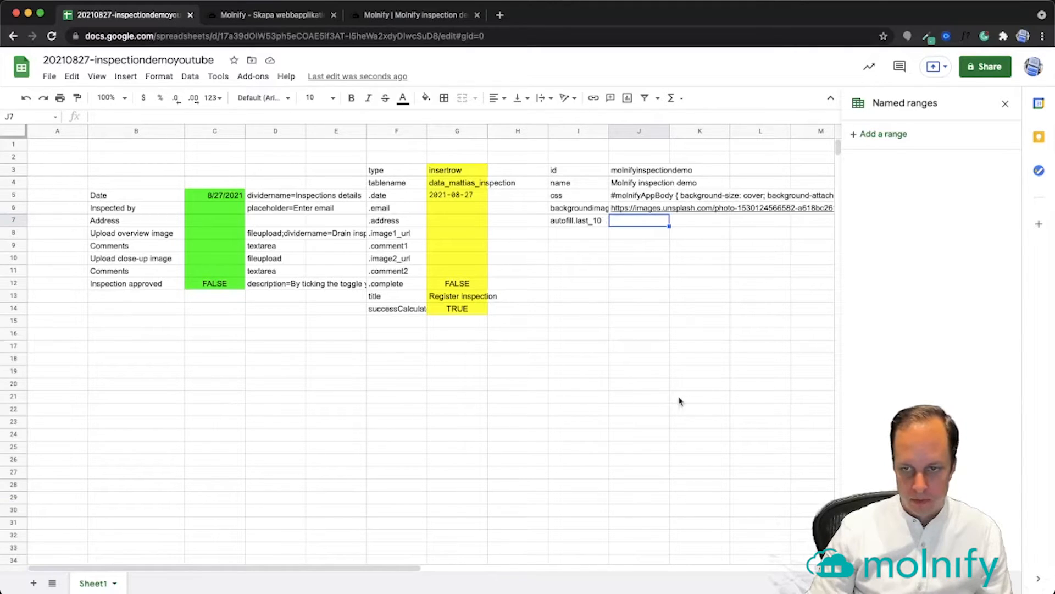
Review the inspection table's fields (id, date, email, address, images, comments, complete) in Sequel Ace
key(super+Tab)
key(super+Tab)
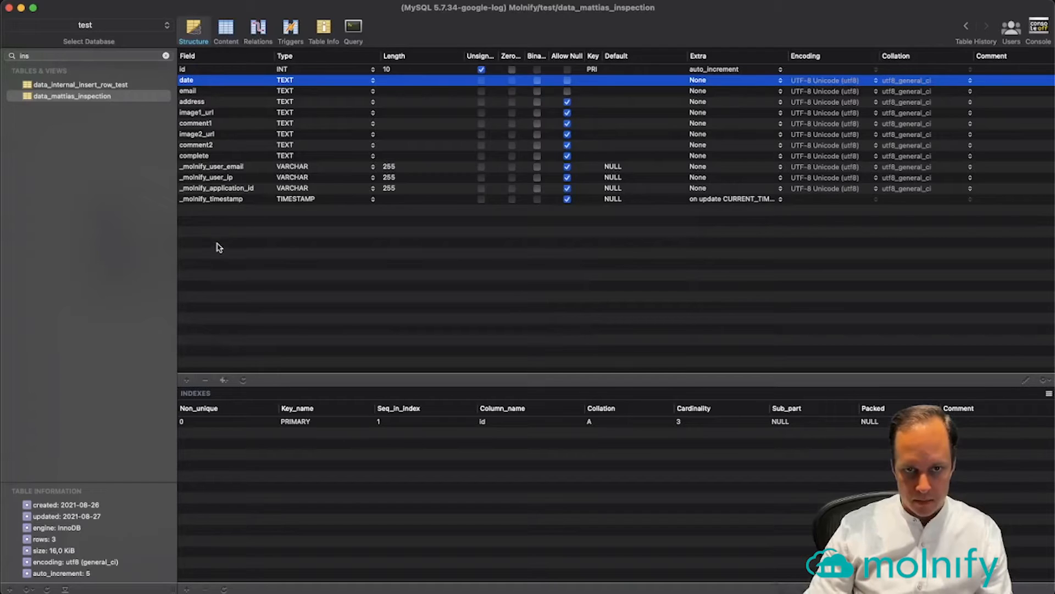
click(204, 167)
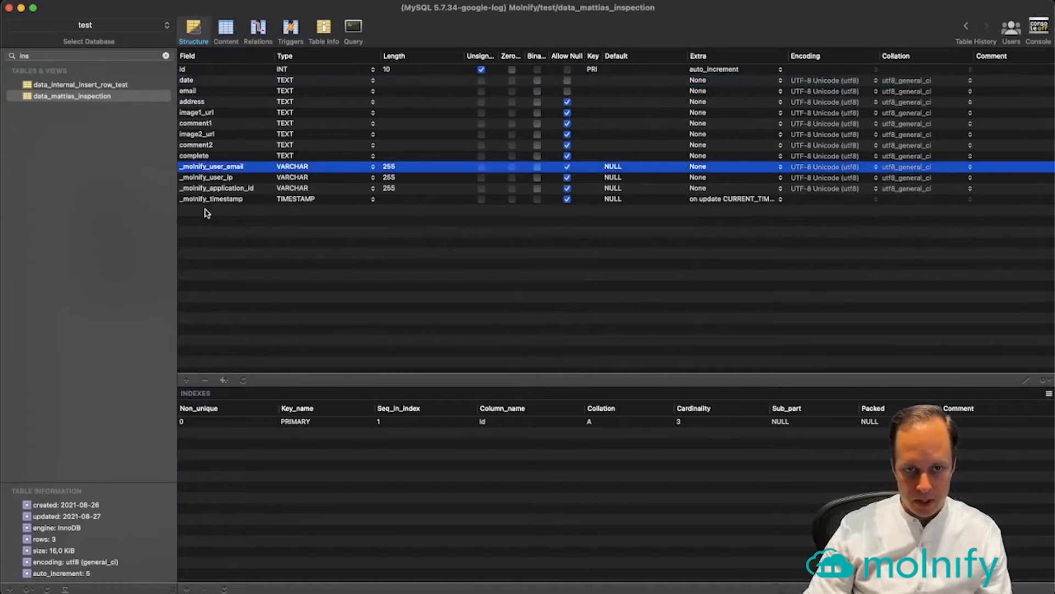
click(209, 200)
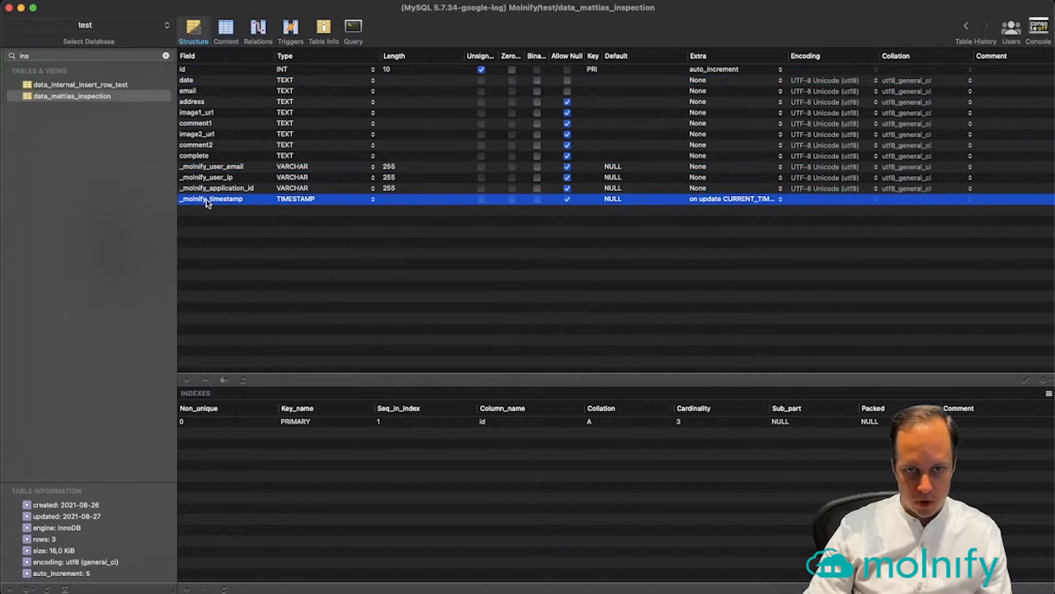
click(193, 70)
click(203, 157)
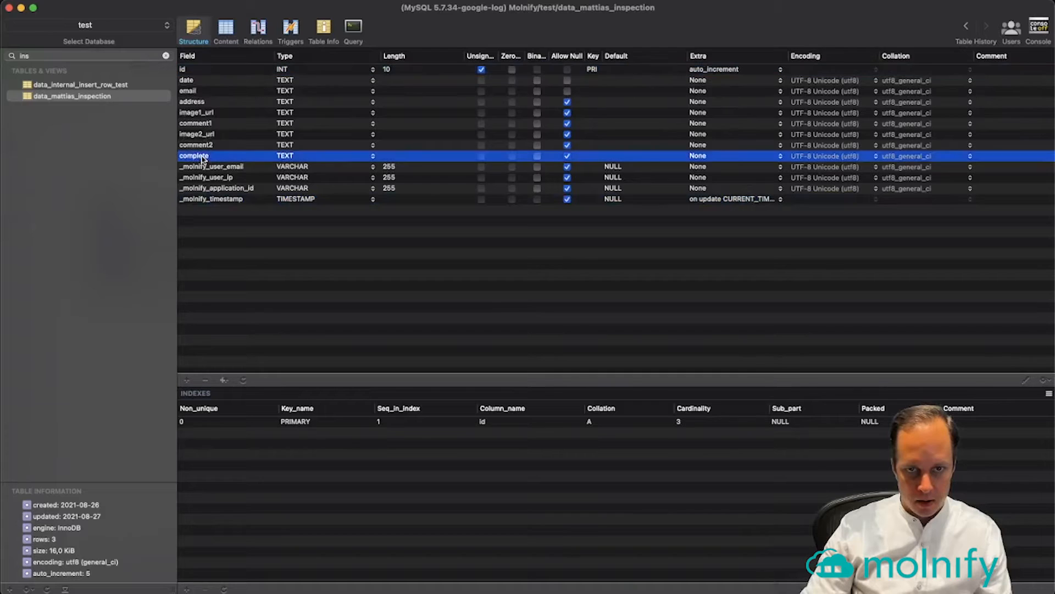
click(200, 70)
click(204, 82)
click(210, 92)
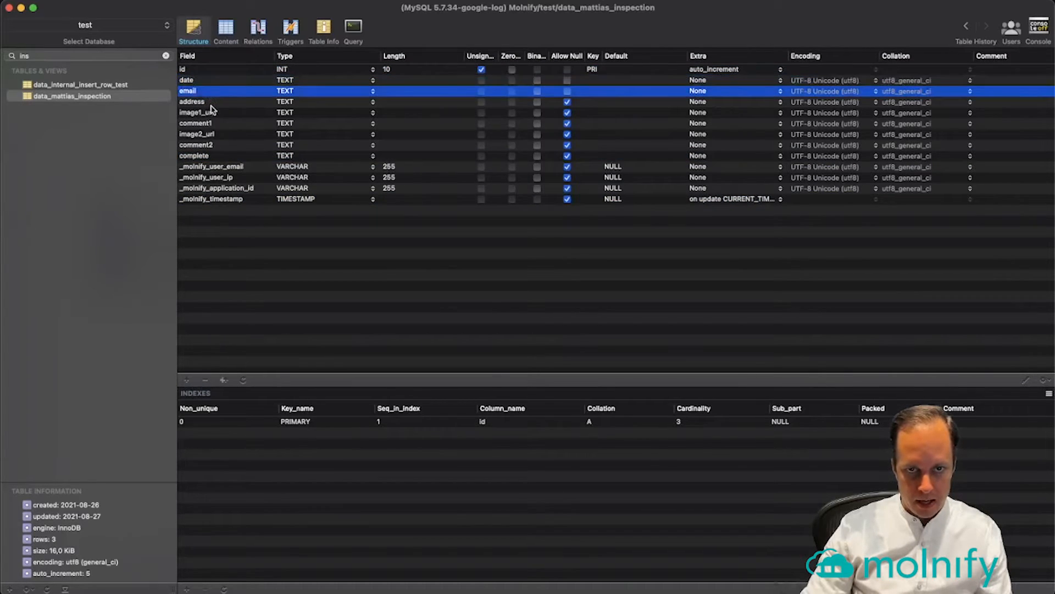
click(212, 103)
click(215, 114)
click(219, 123)
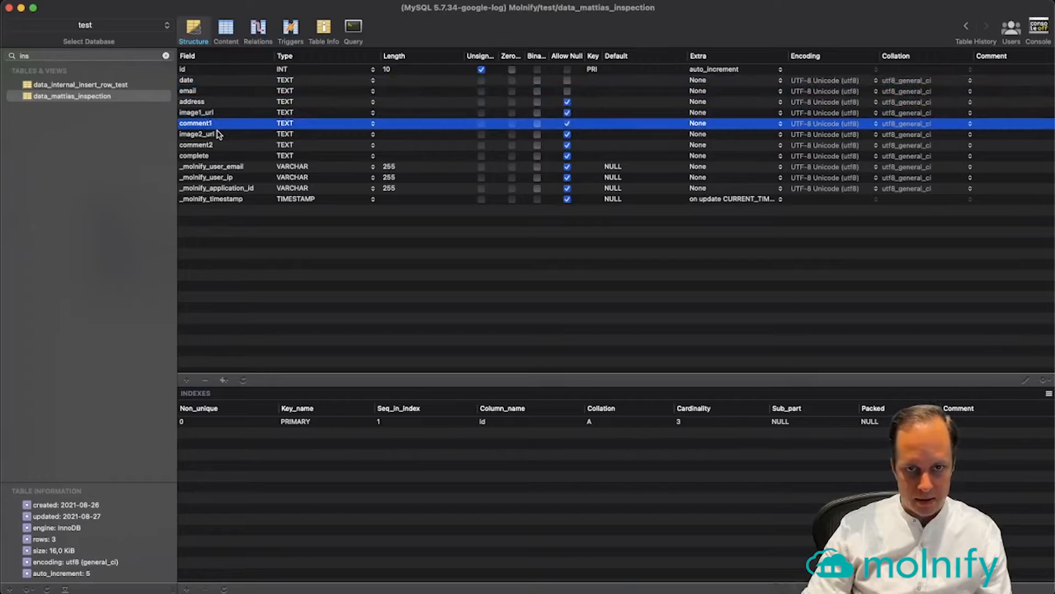
click(218, 135)
click(214, 146)
click(211, 156)
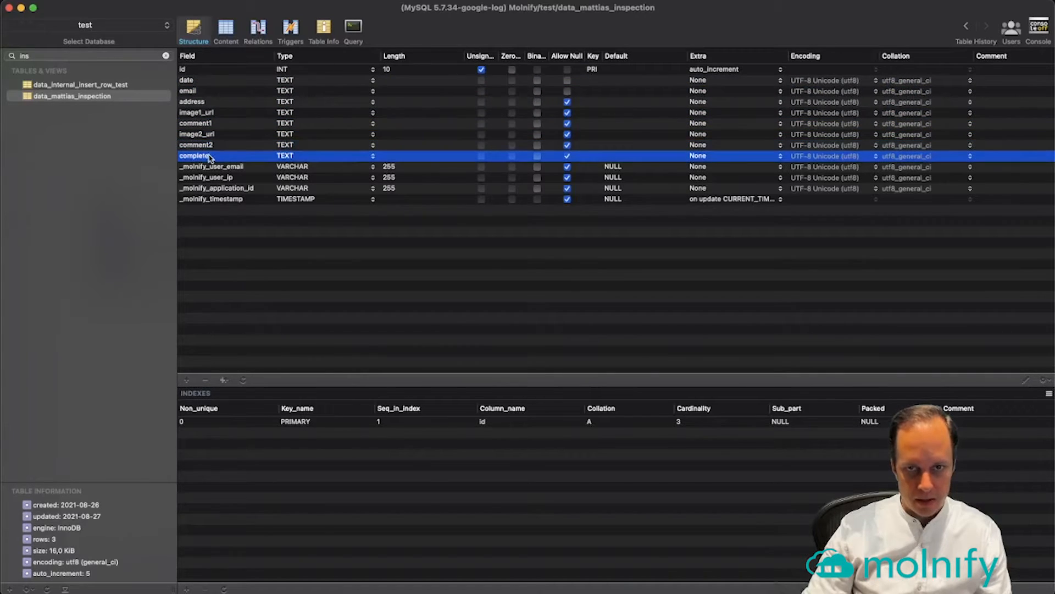
Load the earlier SELECT on the inspection table from Query History and run it
click(353, 31)
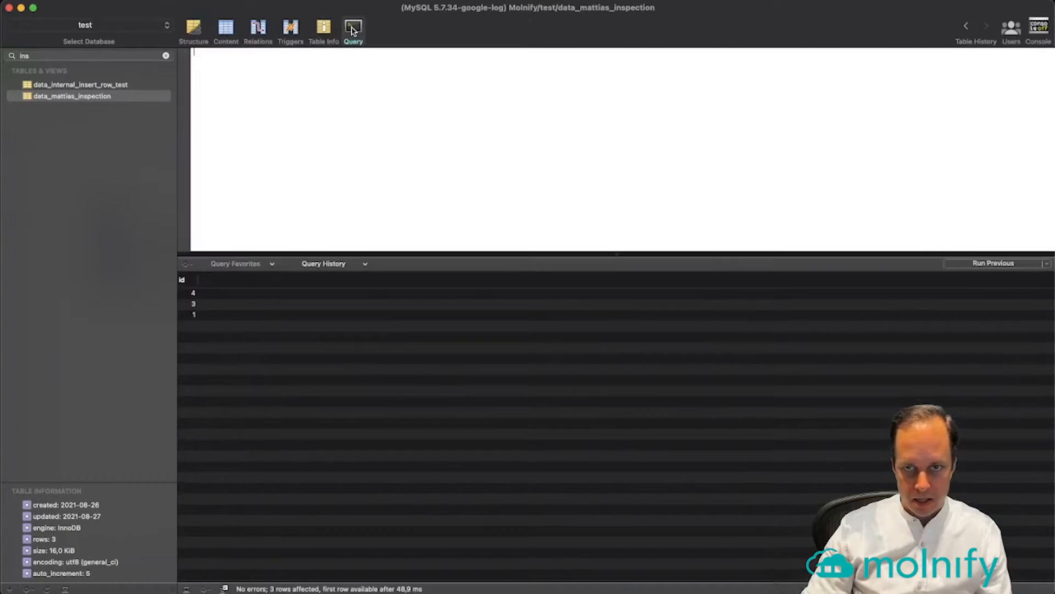
click(365, 263)
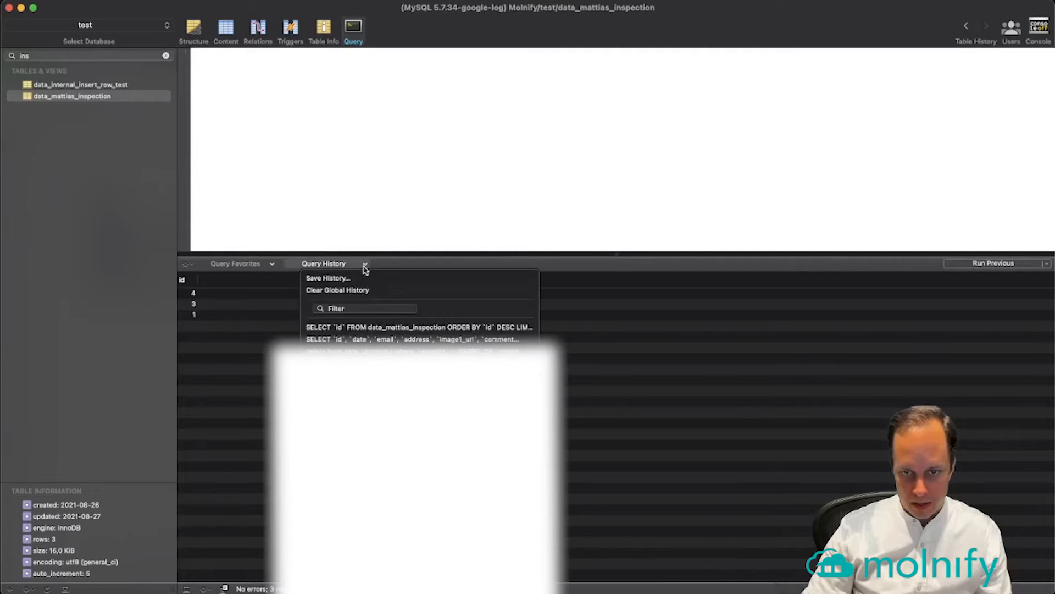
click(408, 339)
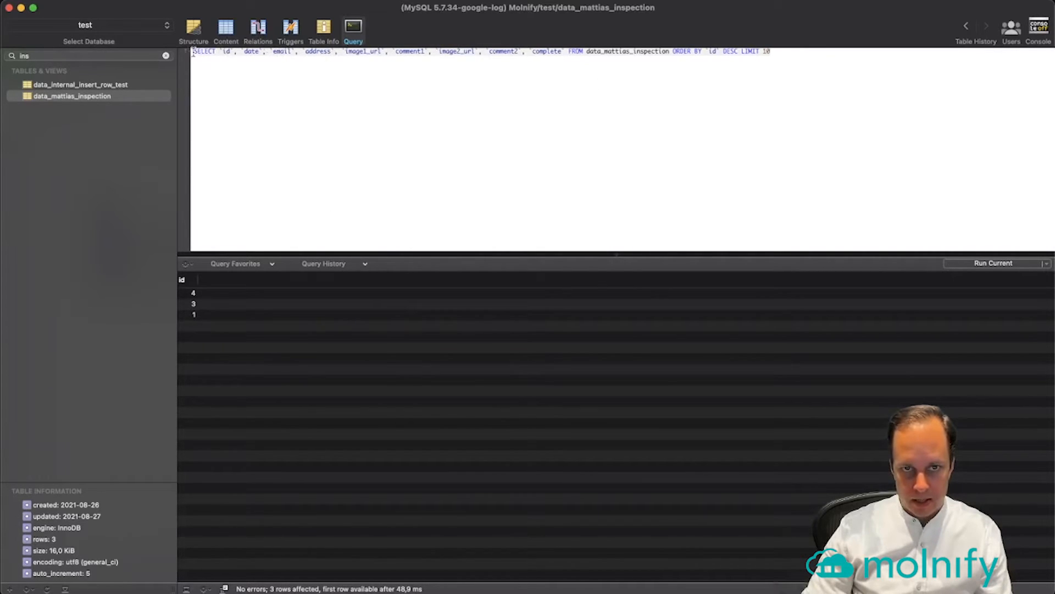
drag(193, 53, 218, 52)
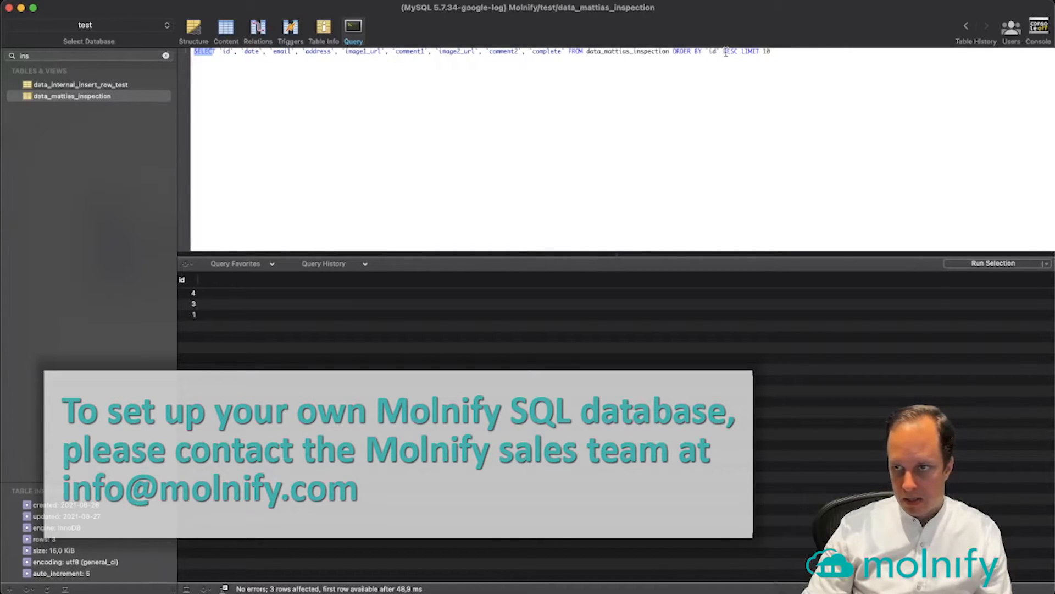
click(778, 54)
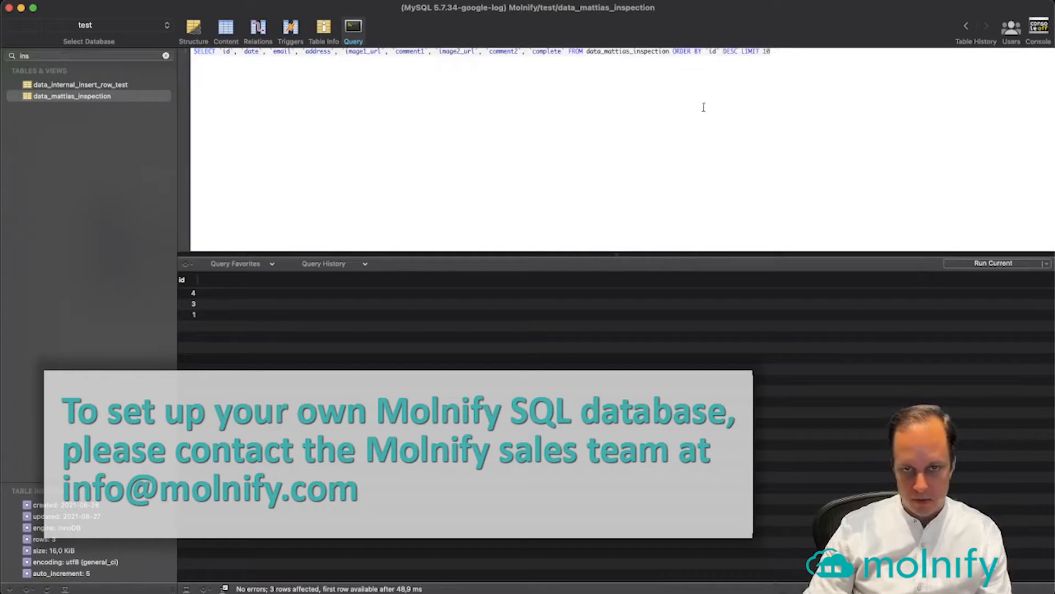
key(super+r)
Check the four result rows, select the full query text, and return to Google Sheets
mouse_move(273, 296)
mouse_down()
mouse_move(271, 326)
mouse_move(275, 307)
mouse_up()
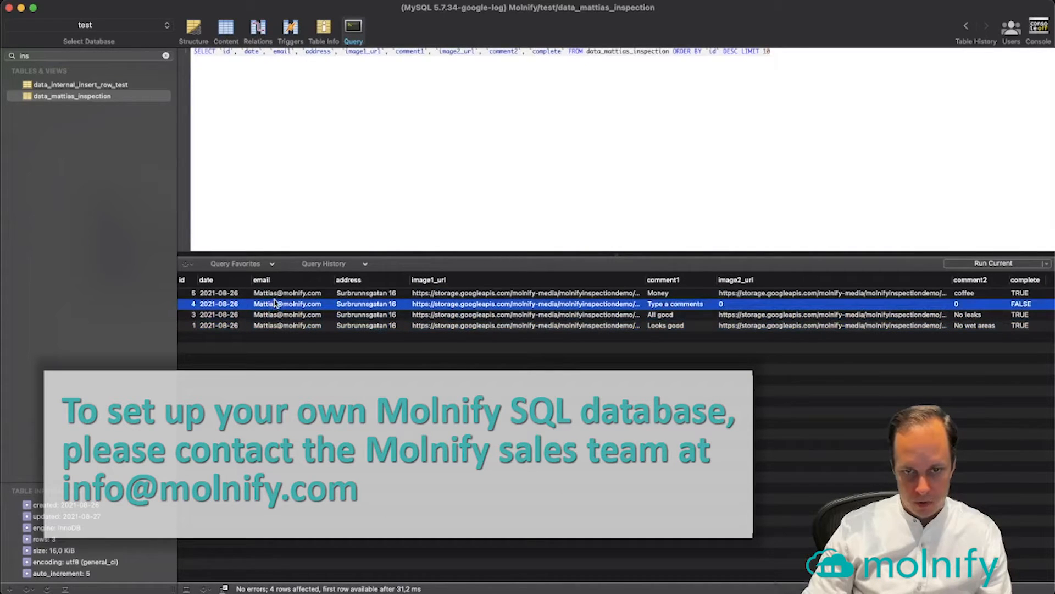
double_click(275, 303)
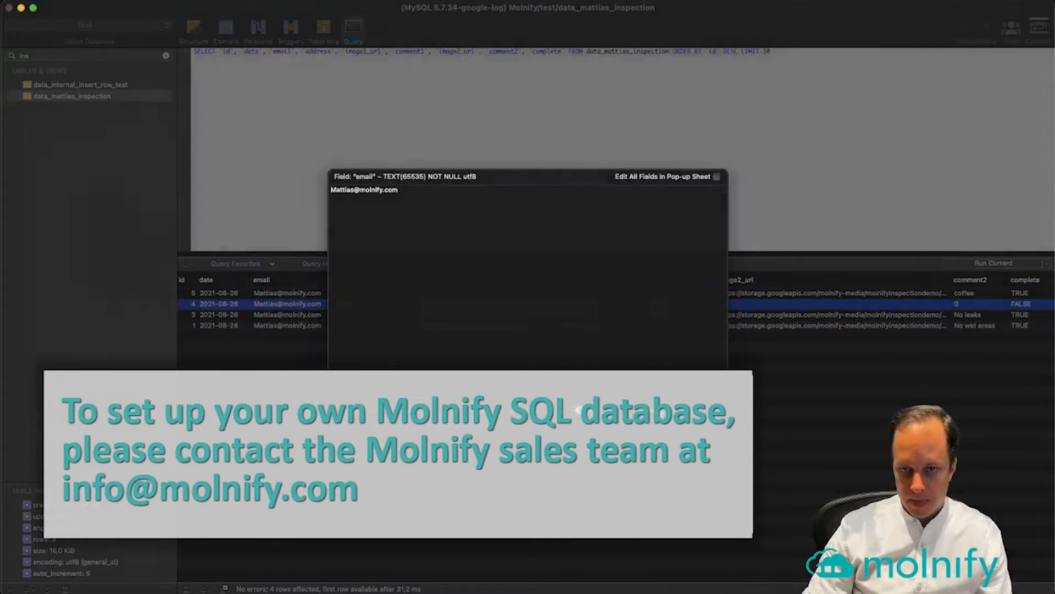
key(Escape)
click(457, 215)
drag(812, 65, 45, 49)
key(super+c)
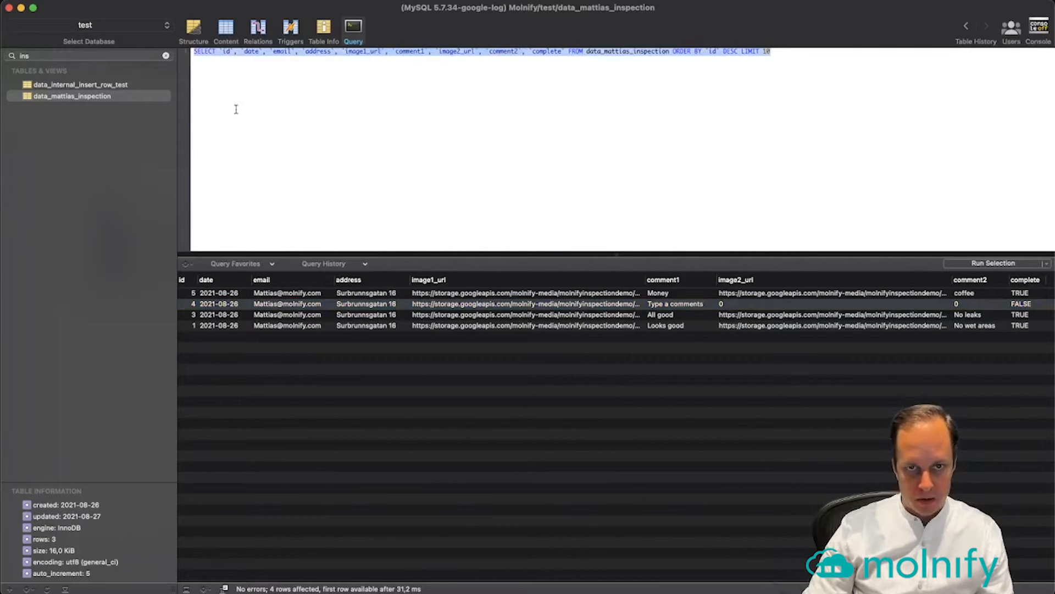
key(super+Tab)
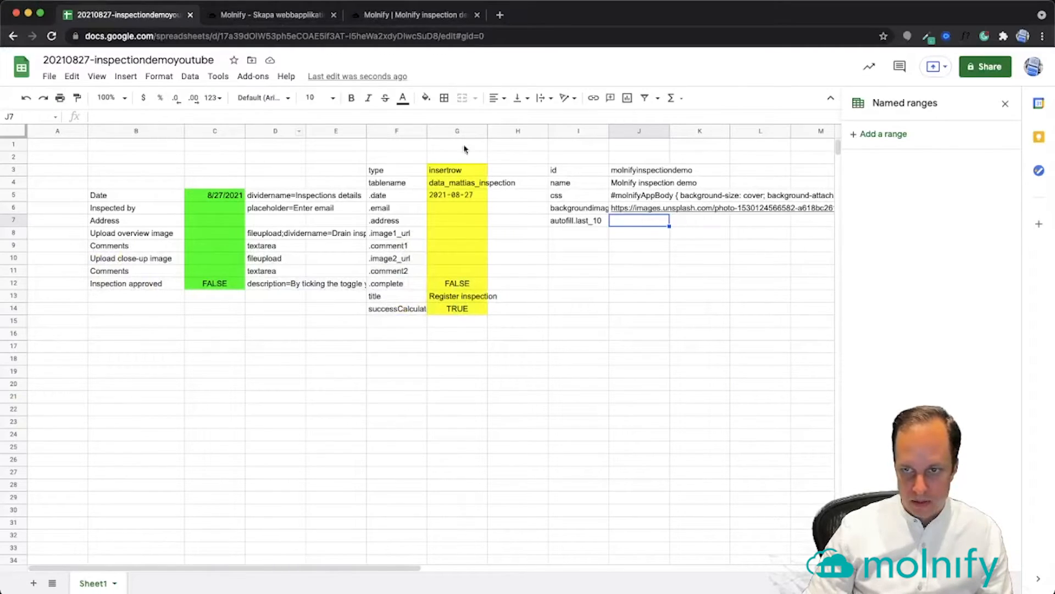
Paste the SELECT query into J7 and colour I3:J7 purple with white text
key(super+v)
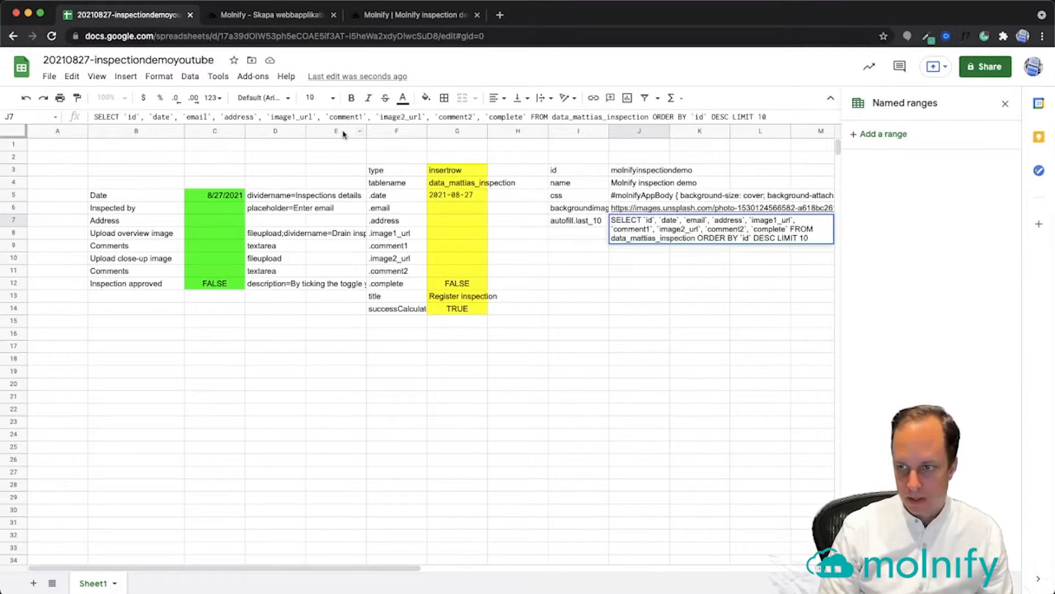
key(Return)
drag(566, 172, 645, 215)
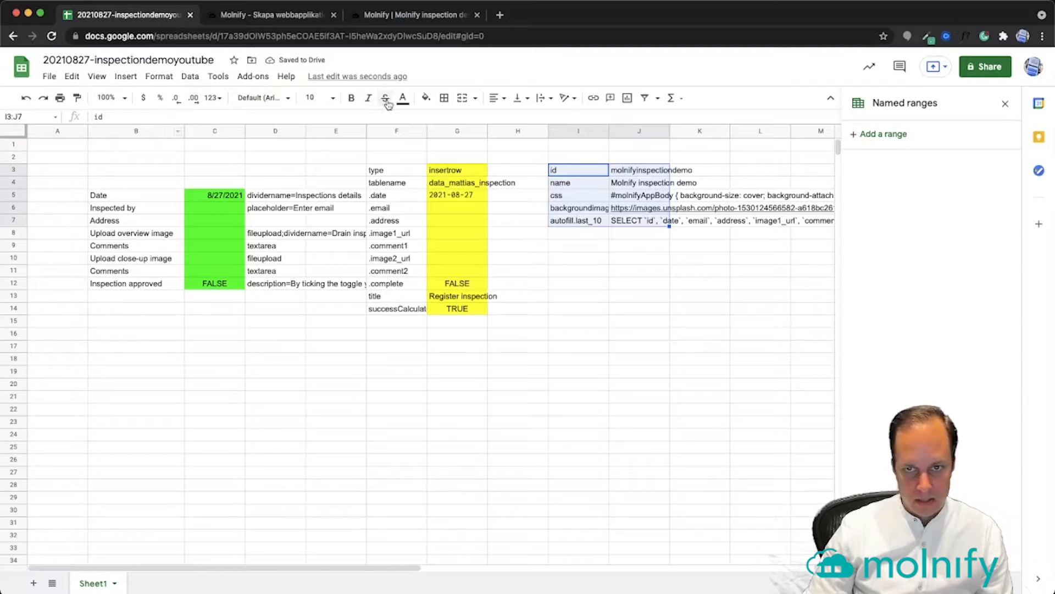
click(426, 99)
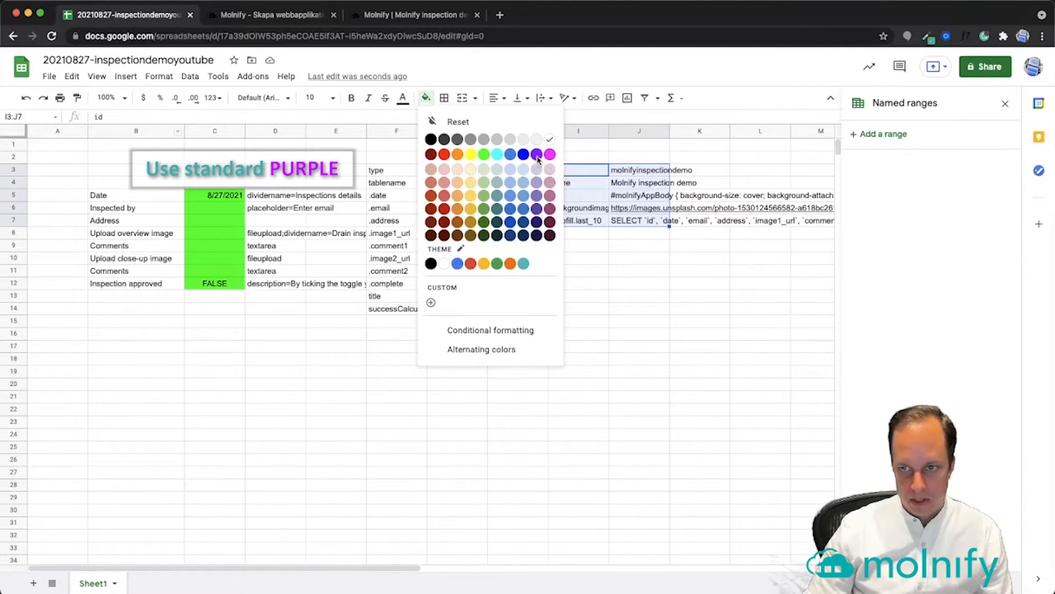
click(537, 156)
click(404, 99)
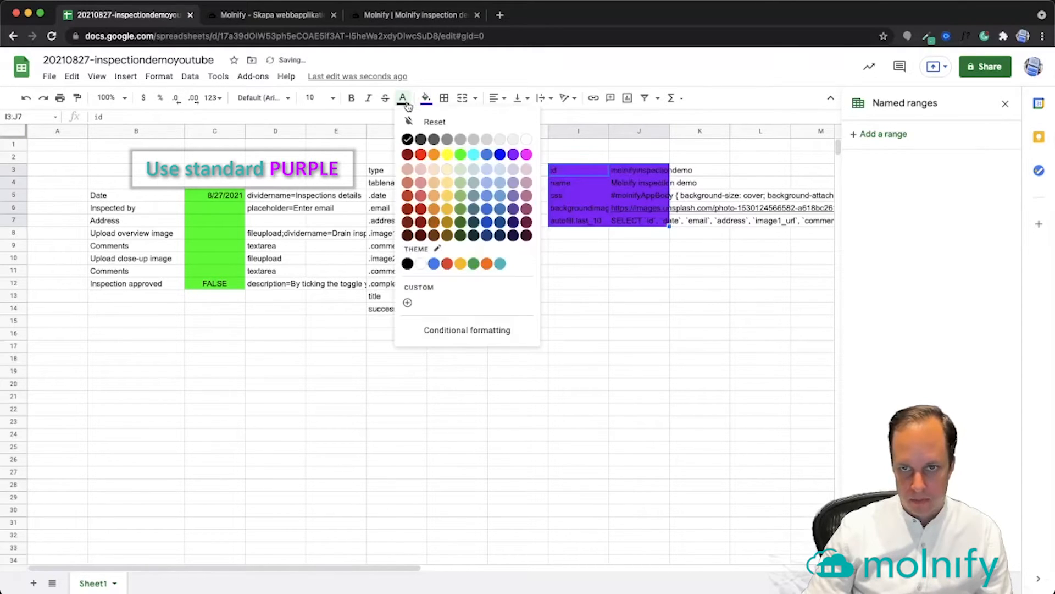
click(527, 140)
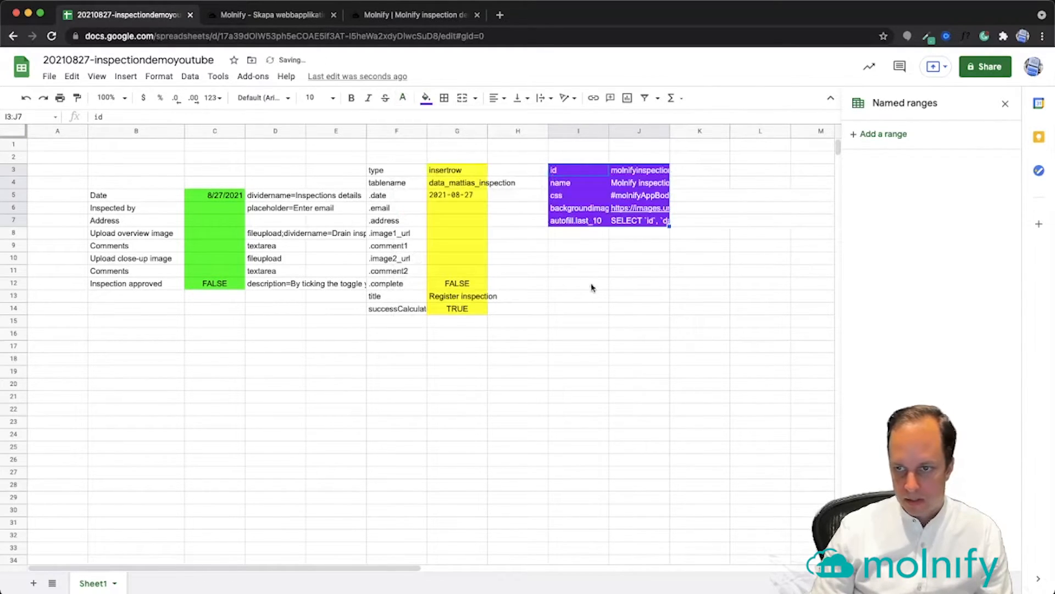
click(635, 252)
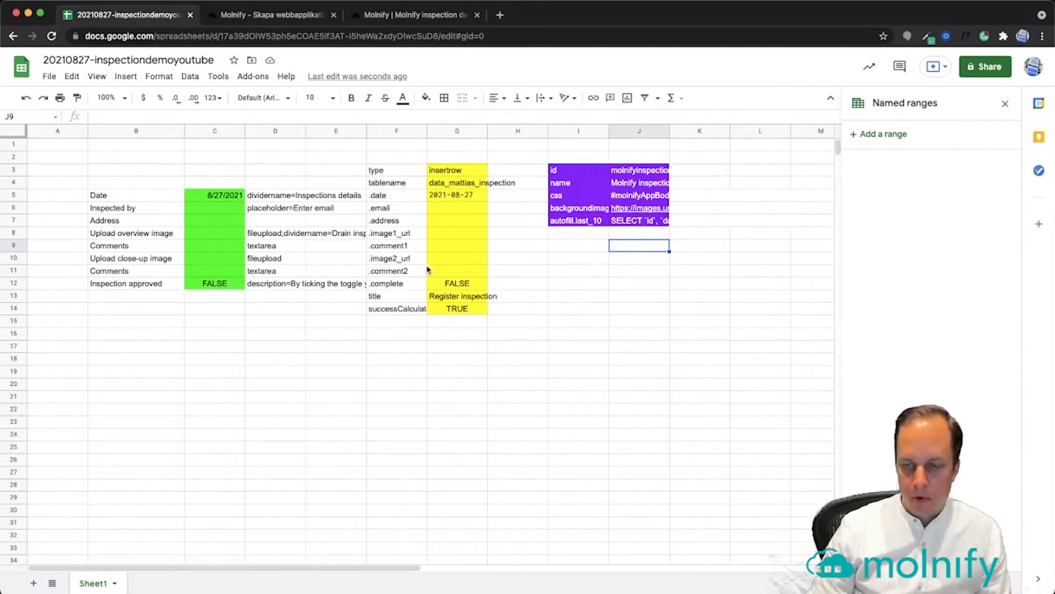
Check the query stored in J7 and scroll down the spreadsheet
click(628, 223)
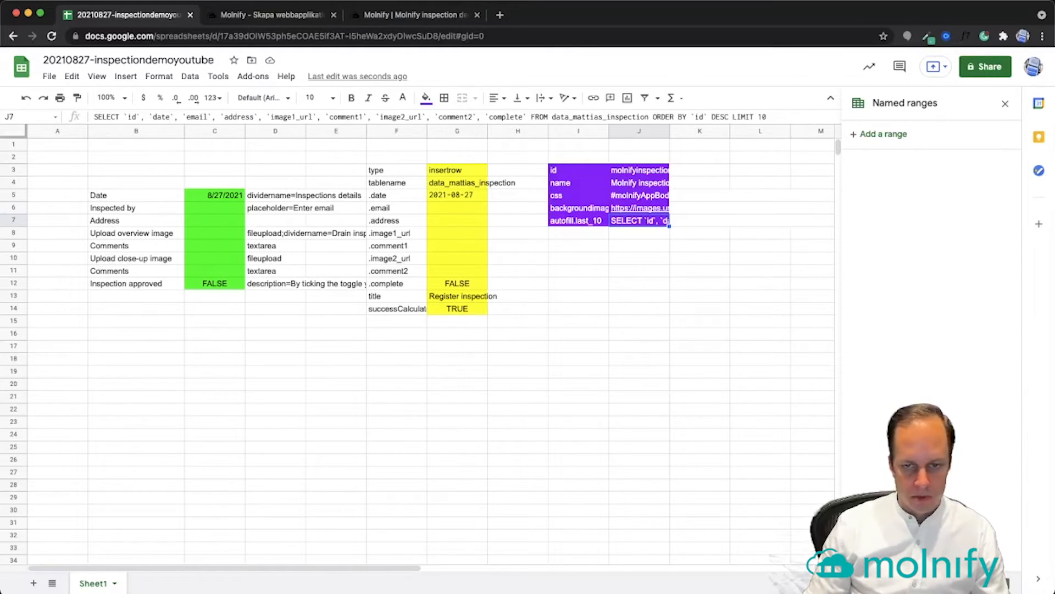
key(super+Tab)
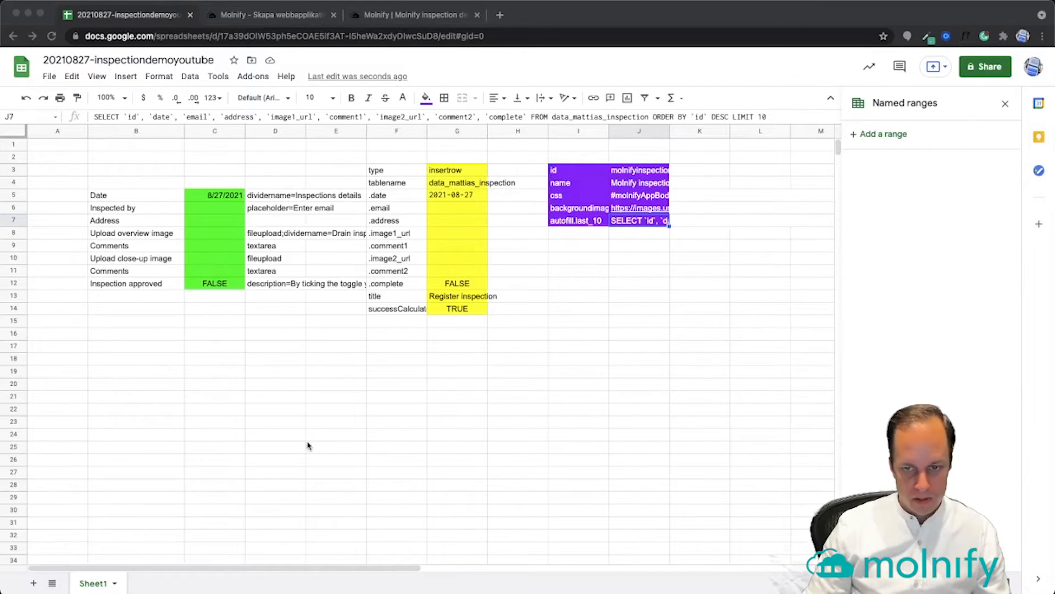
key(super+Tab)
scroll(178, 466, down, 5)
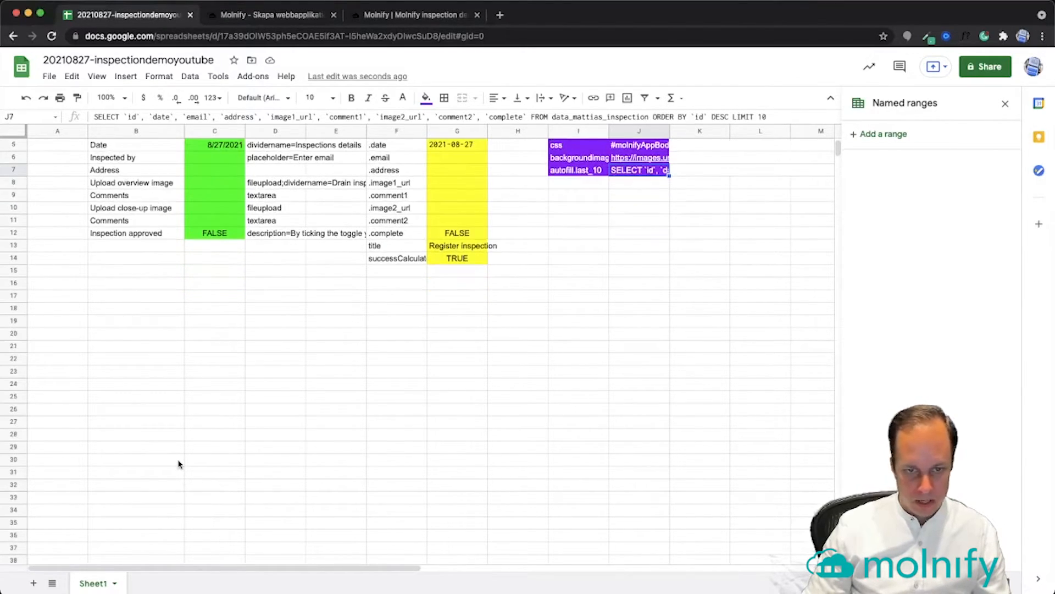
Paste the inspection column headers into row 28 and label the block last_10
click(135, 391)
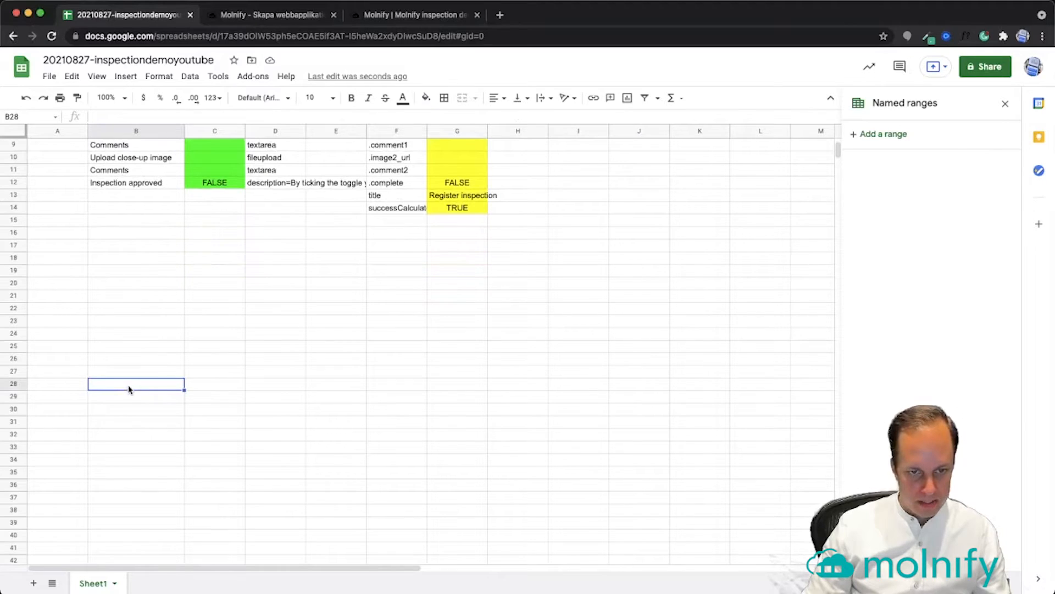
click(223, 386)
text(id	date	email	address	image1_url	comment1	image2_url	comment2	complete)
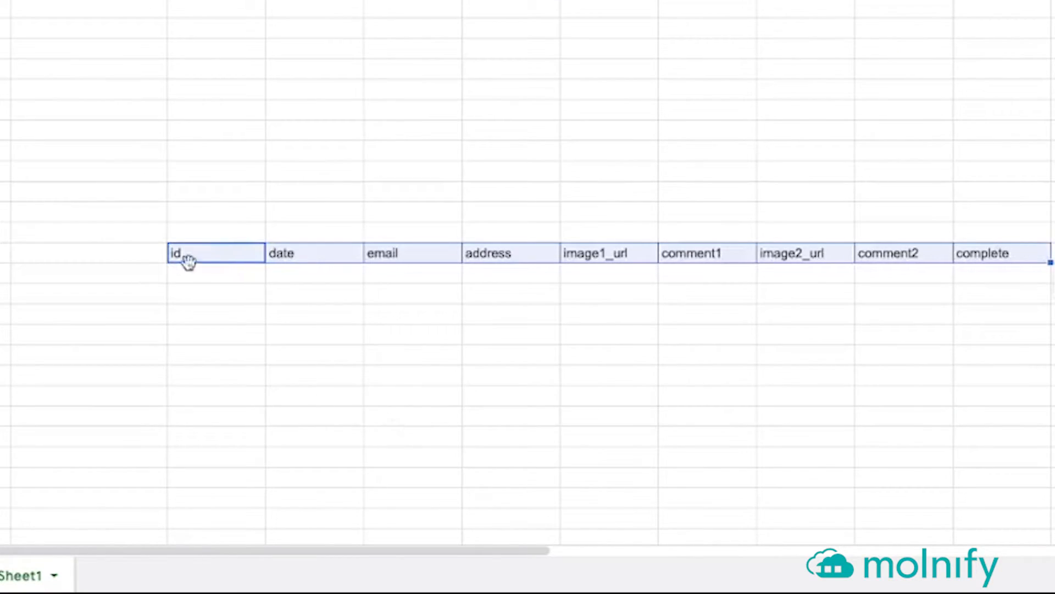
click(121, 257)
text(las)
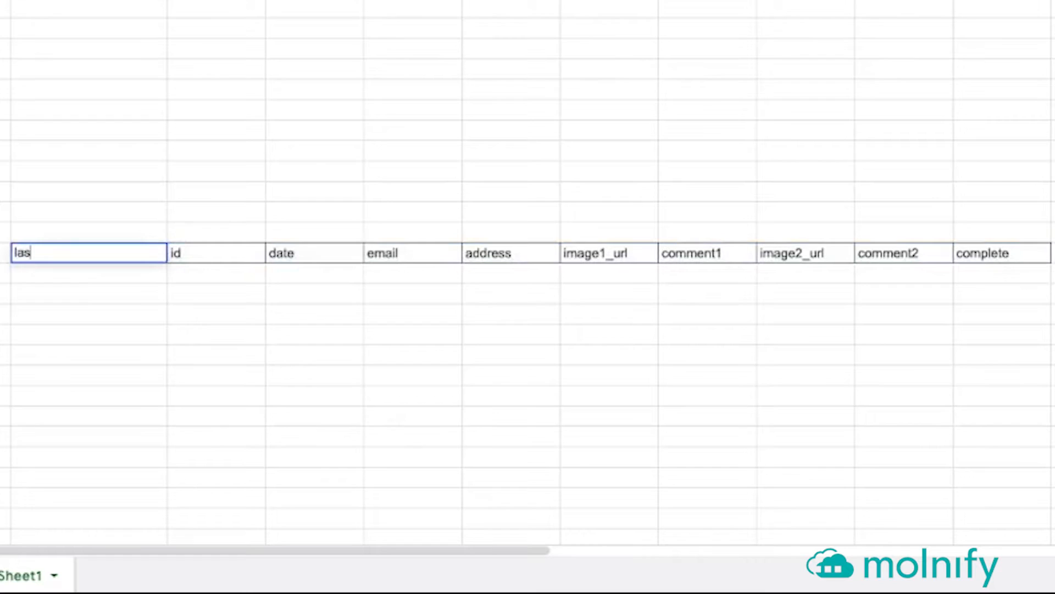
text(t_10)
key(Return)
Number the rows 1 to 10 below last_10 and select the empty data area under the headers
text(1)
key(Return)
text(2)
key(Return)
drag(131, 275, 166, 486)
click(144, 477)
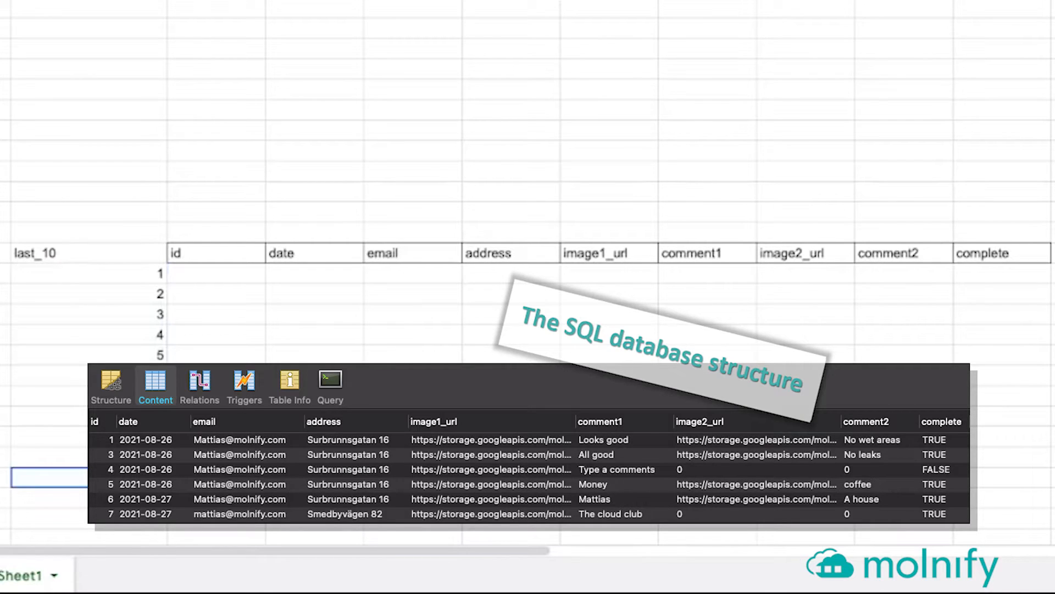
drag(190, 274, 995, 461)
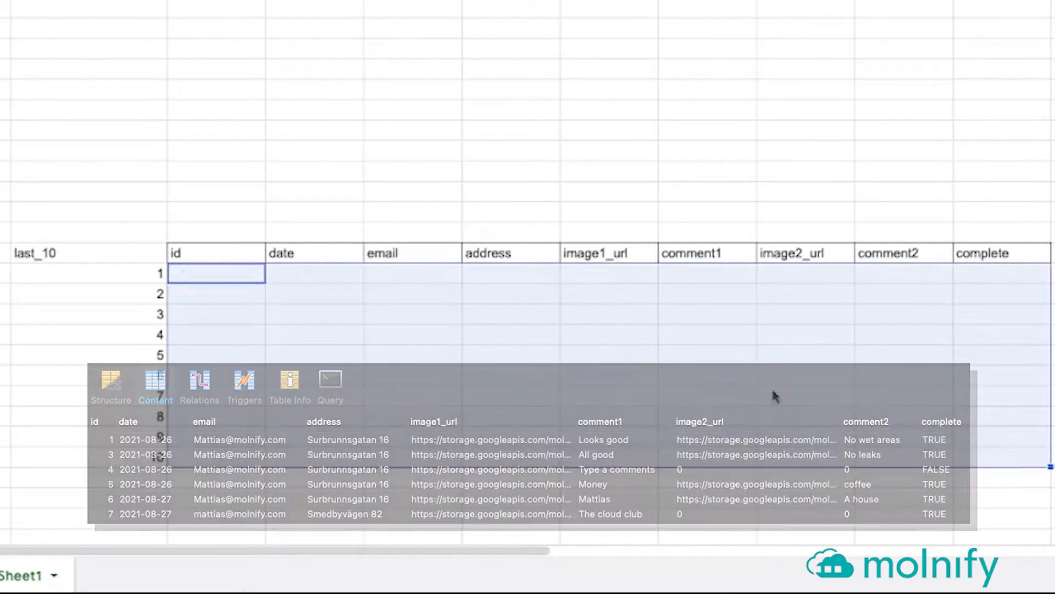
Define C29:K38 as a named range called last_10, then reselect the block
right_click(622, 352)
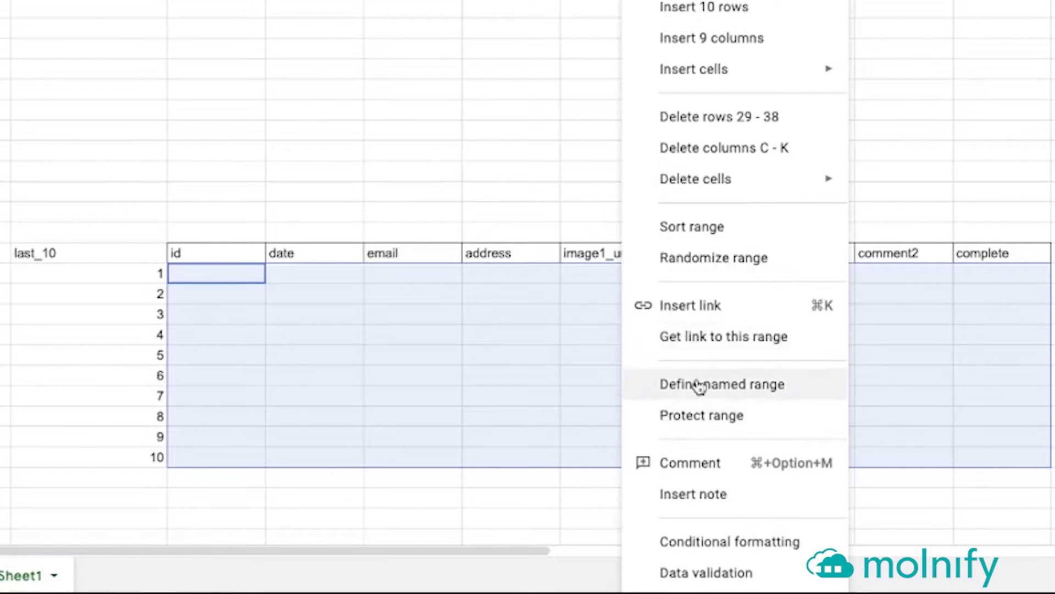
click(749, 388)
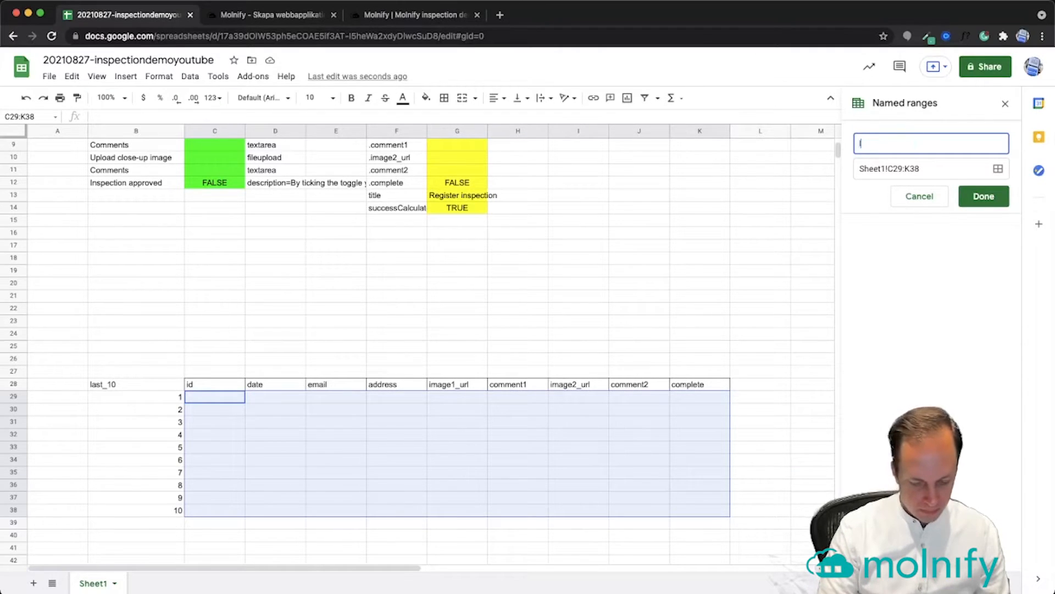
text(last_)
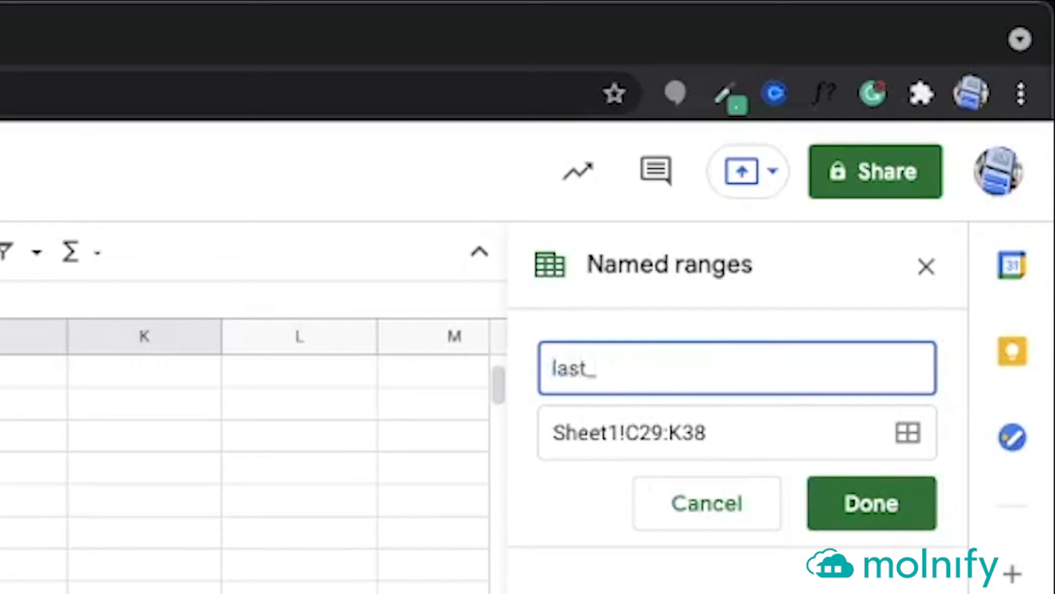
text(10)
click(893, 517)
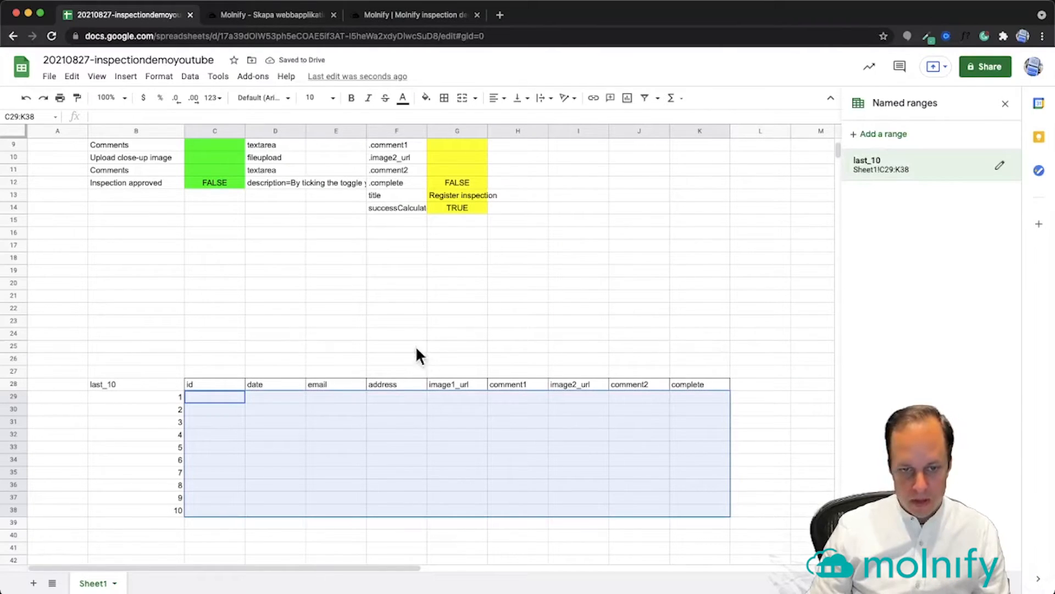
click(349, 372)
drag(212, 401, 687, 509)
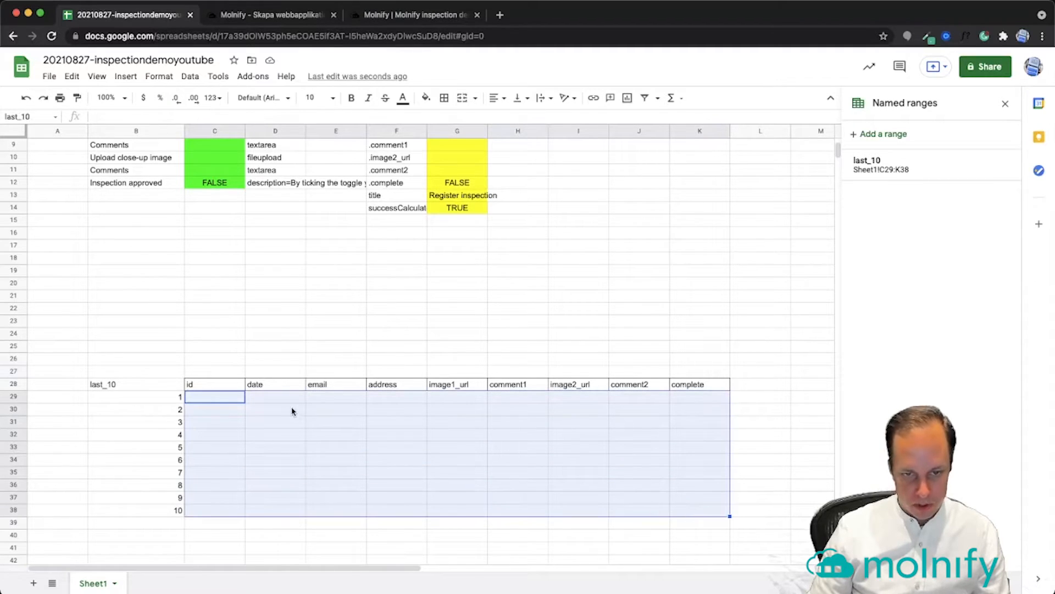
Copy the numbers 1–10 from B29:B38 and position them in C17:C26
drag(201, 402, 693, 520)
click(329, 451)
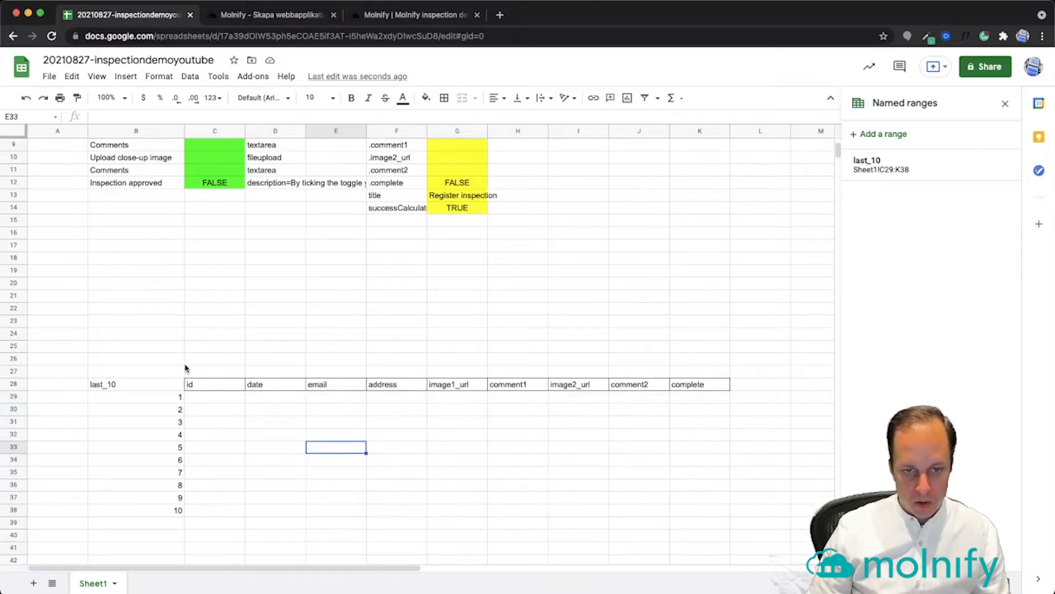
drag(175, 396, 174, 511)
key(super+c)
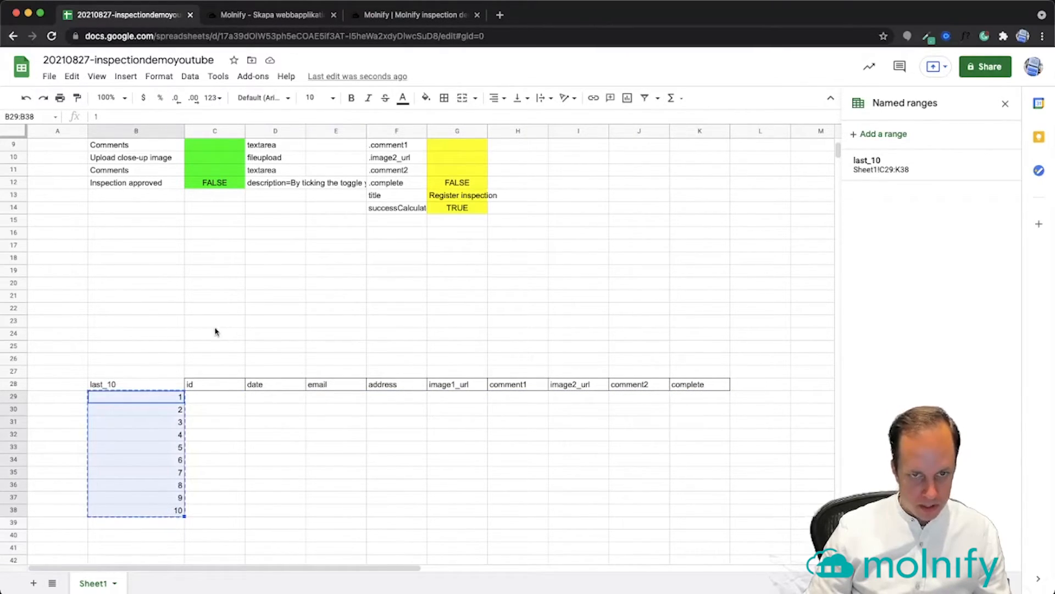
click(142, 233)
key(super+v)
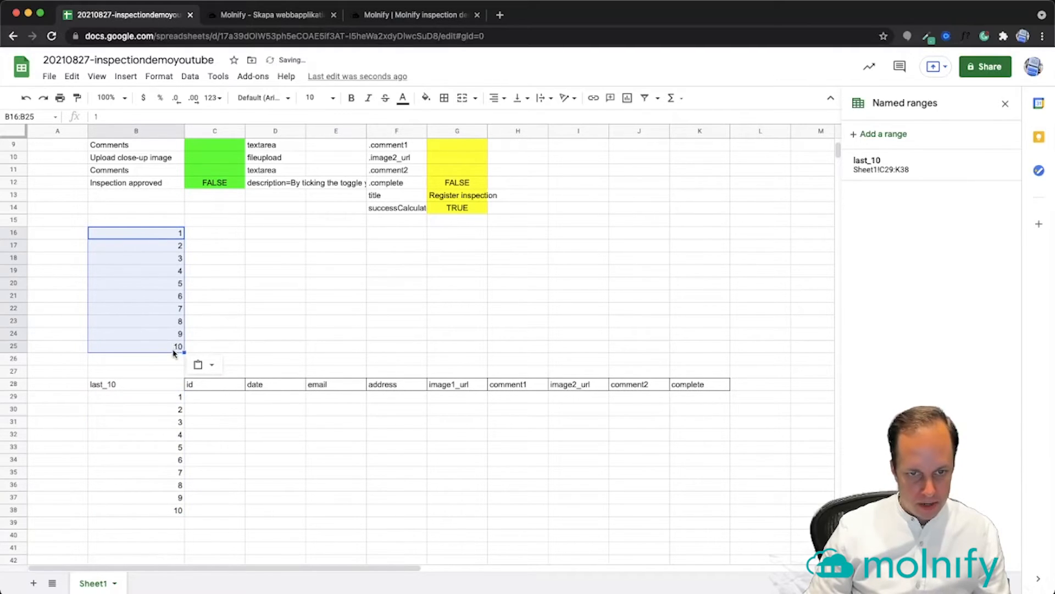
drag(171, 352, 171, 364)
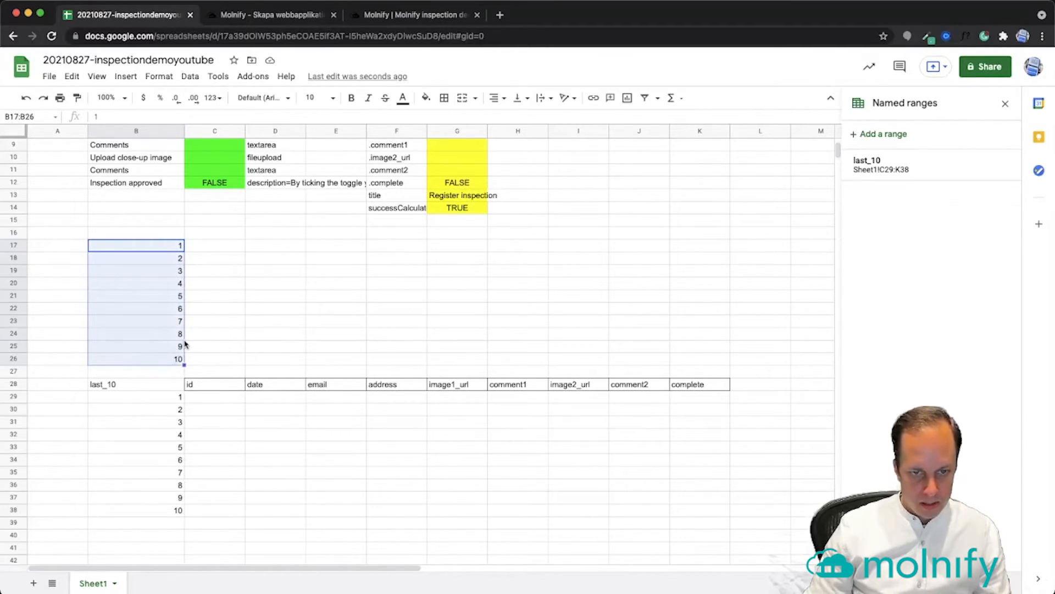
drag(186, 345, 213, 341)
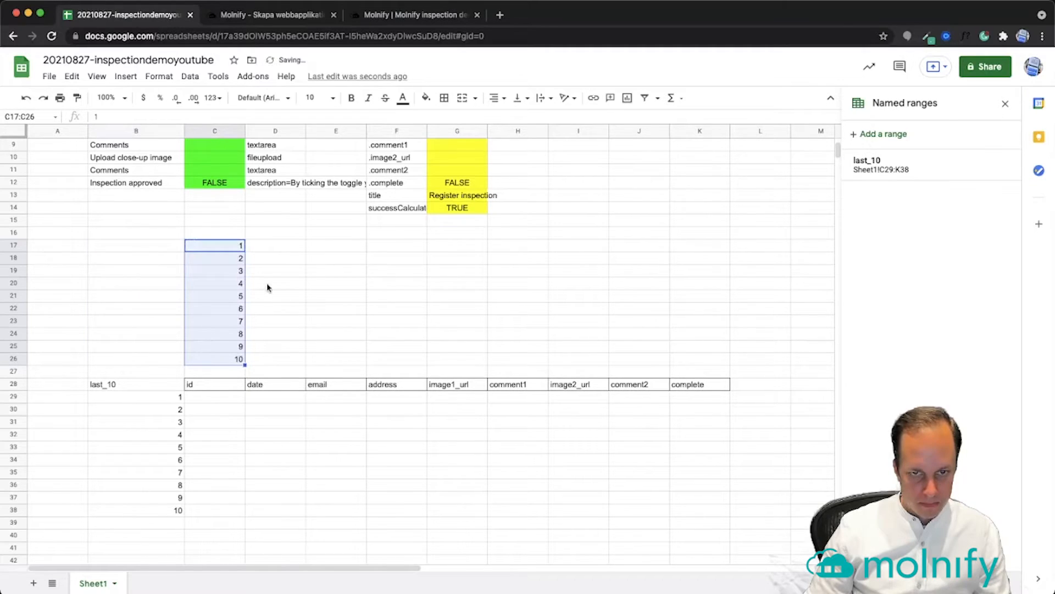
Enter headers Date, Email, Address, Image 1, Comment, Image 2, Comment, Approved in D16:K16
click(270, 235)
text(Date)
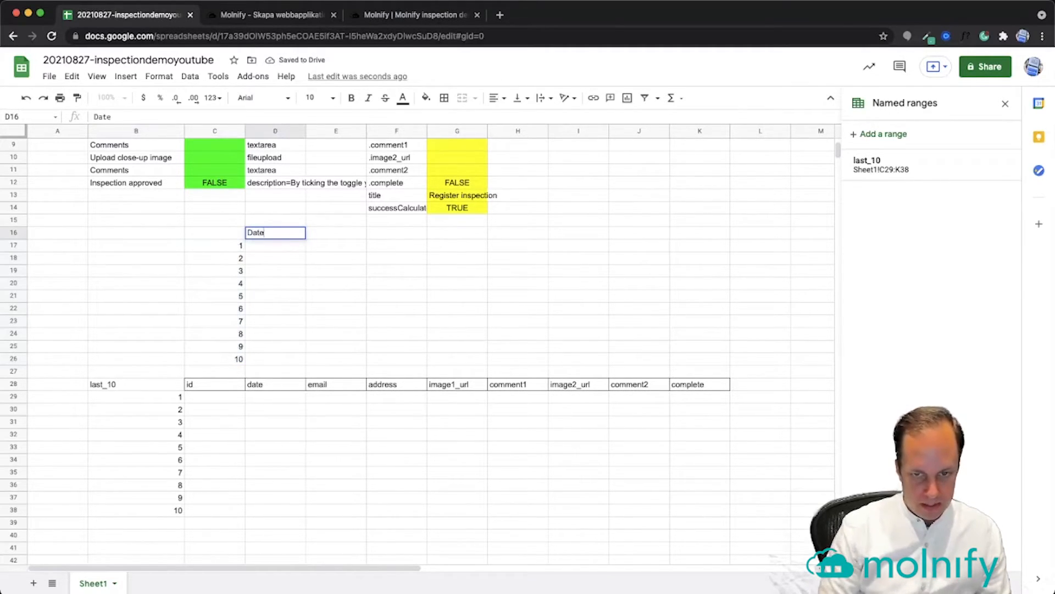
key(Tab)
text(Email)
key(Tab)
text(Address)
key(Tab)
text(Image 1)
key(Tab)
text(Comment)
key(Tab)
text(Image 2)
key(Tab)
text(Comment)
key(Tab)
text(Approved)
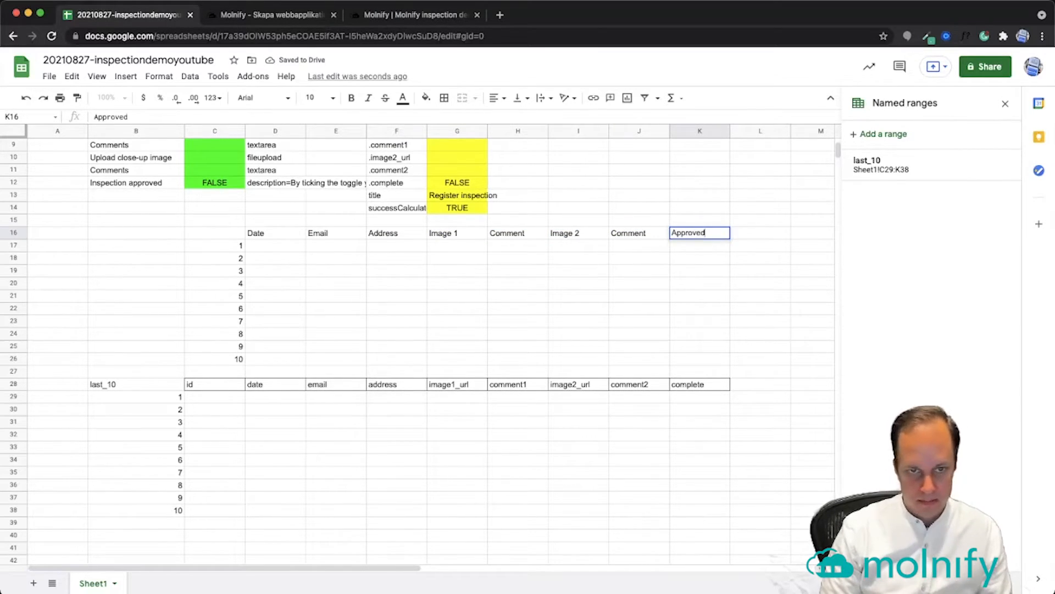
key(Return)
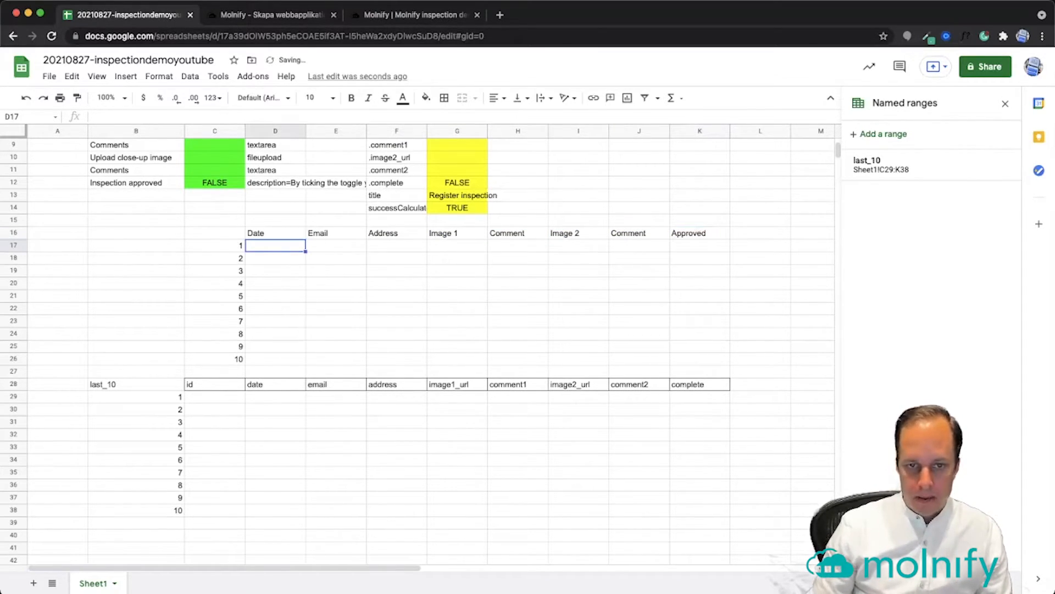
Fill the data area D17:K26 with standard blue
mouse_move(279, 246)
mouse_down()
mouse_move(381, 252)
mouse_move(655, 335)
mouse_move(704, 368)
mouse_up()
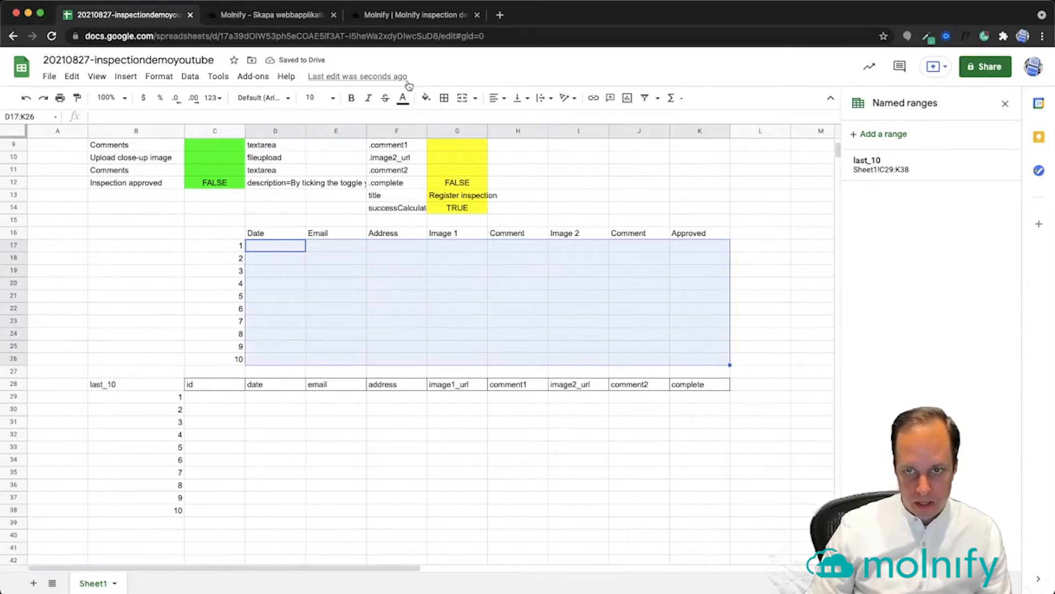
click(426, 98)
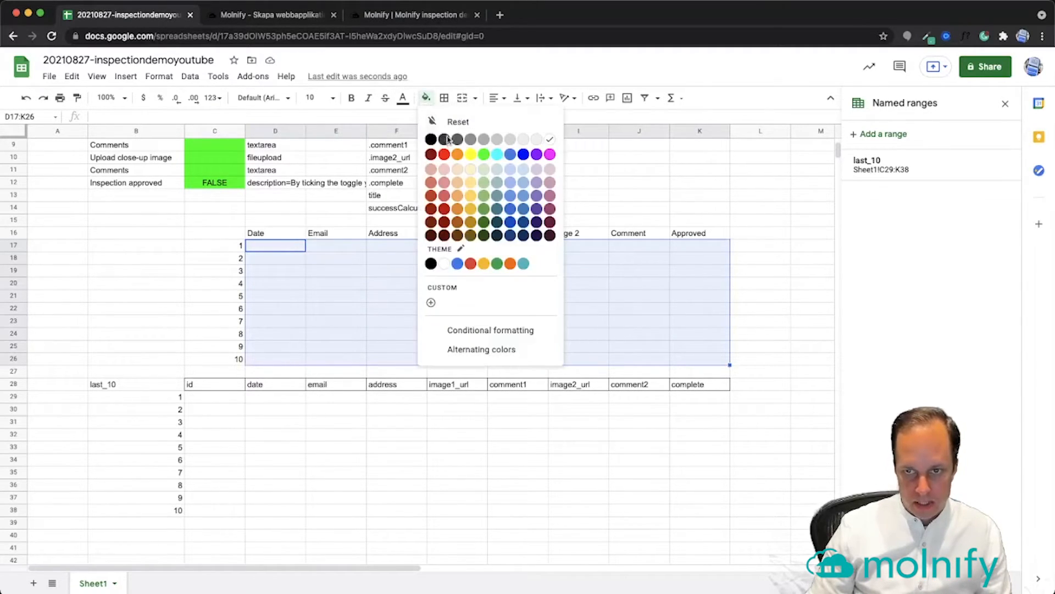
click(524, 154)
Delete the numbers 1–10 from C17:C26
drag(237, 246, 231, 362)
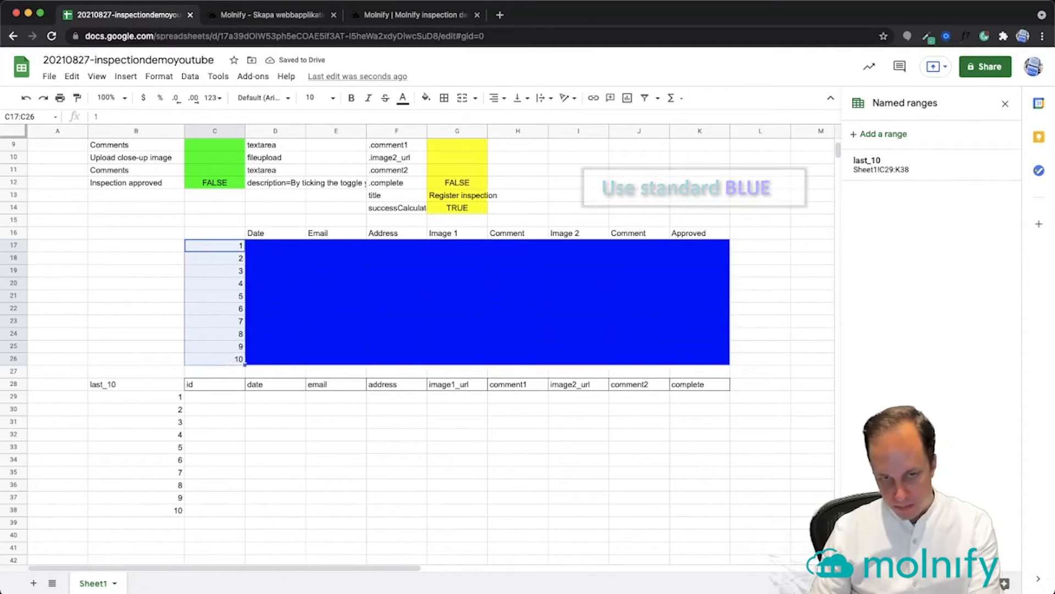
key(Delete)
click(213, 233)
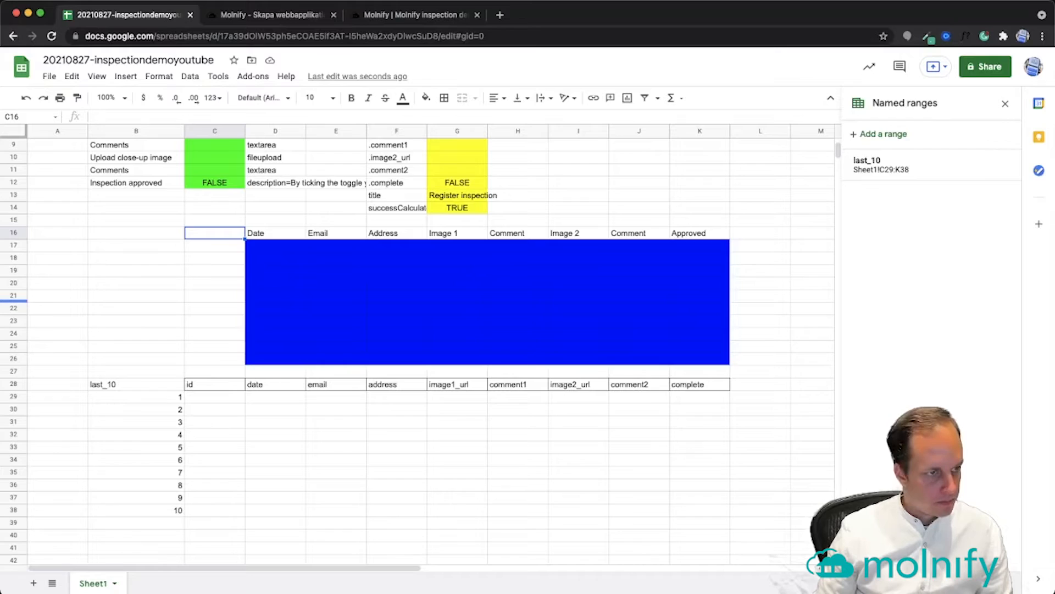
Enter 'Inspections' in C16 and table;class=inspections-table in L16
text(Inspections)
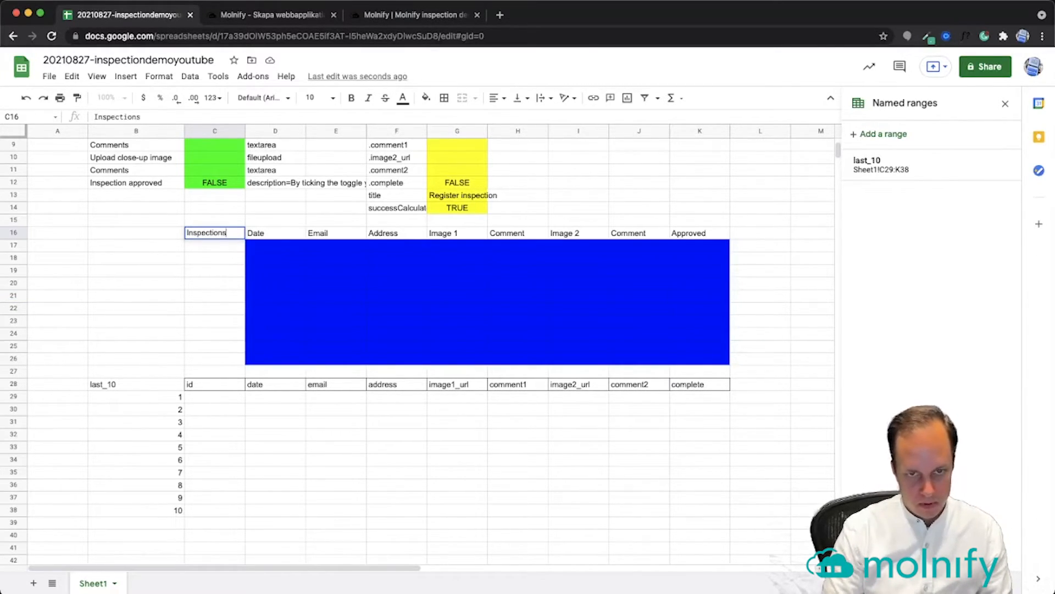
key(Tab)
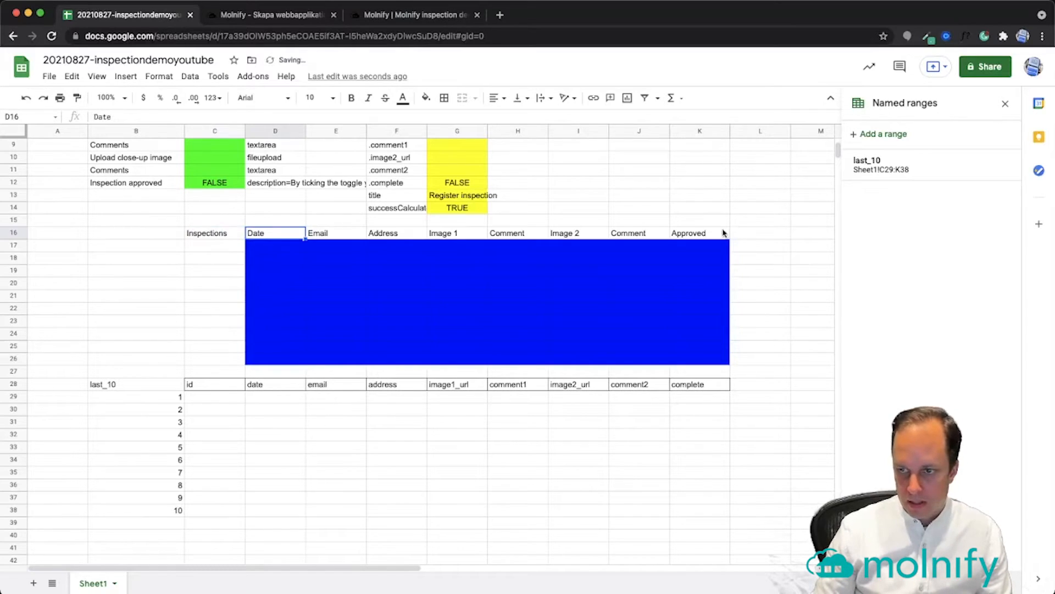
click(745, 233)
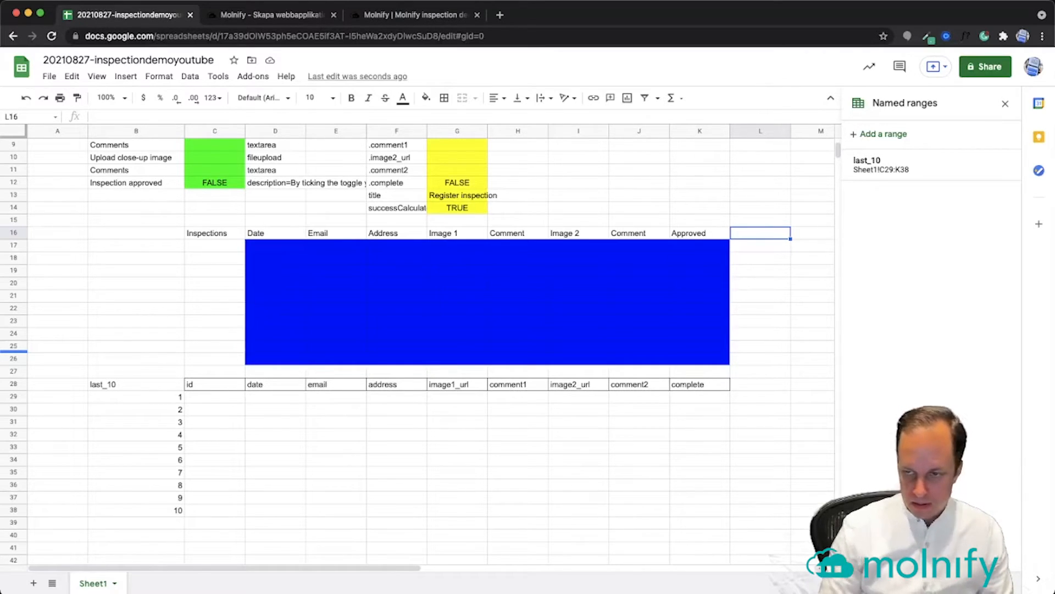
text(table;class=)
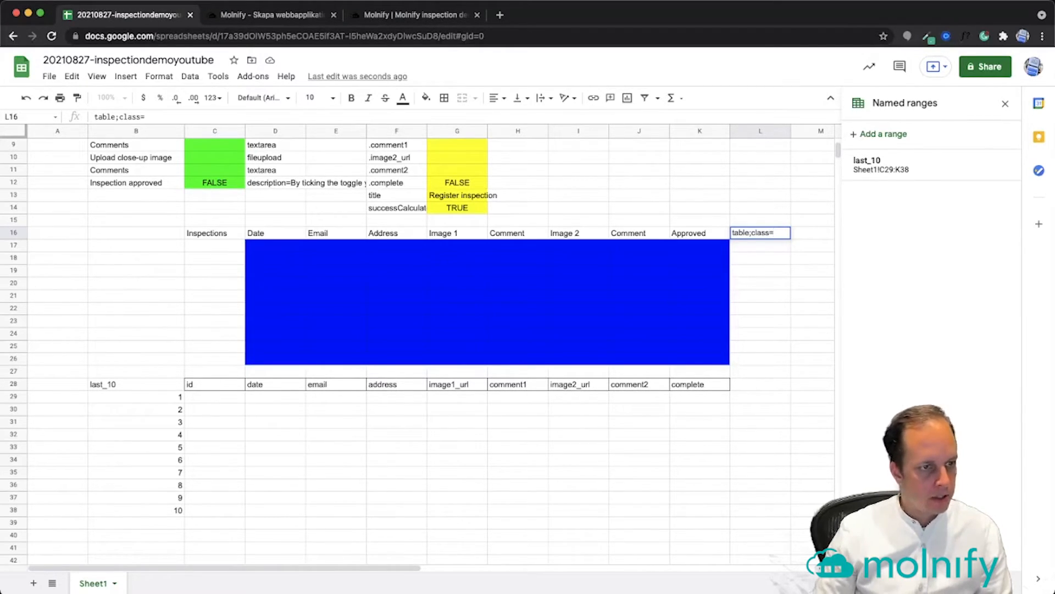
key(super+v)
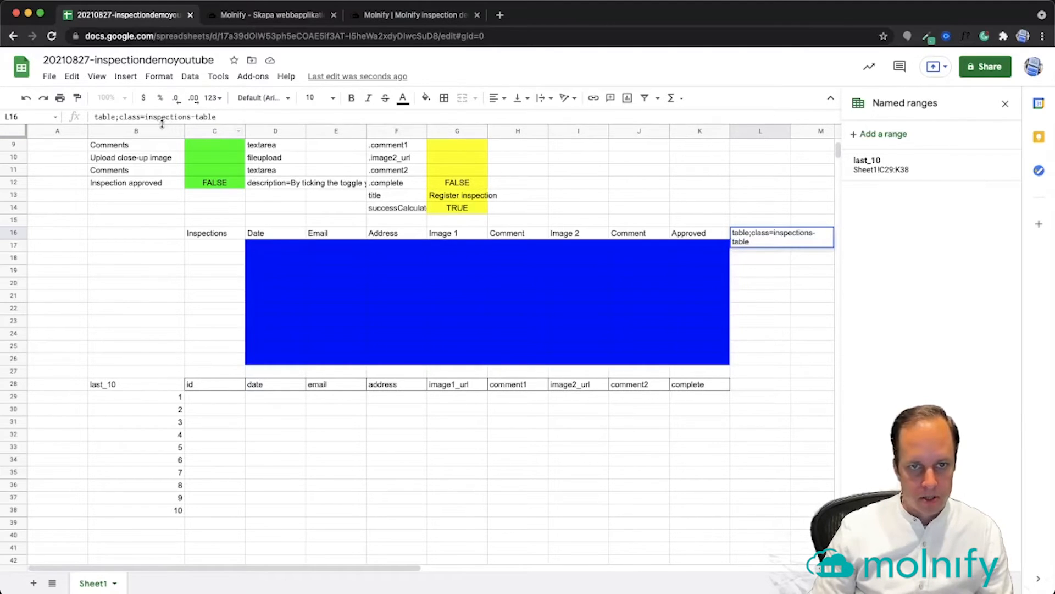
key(Return)
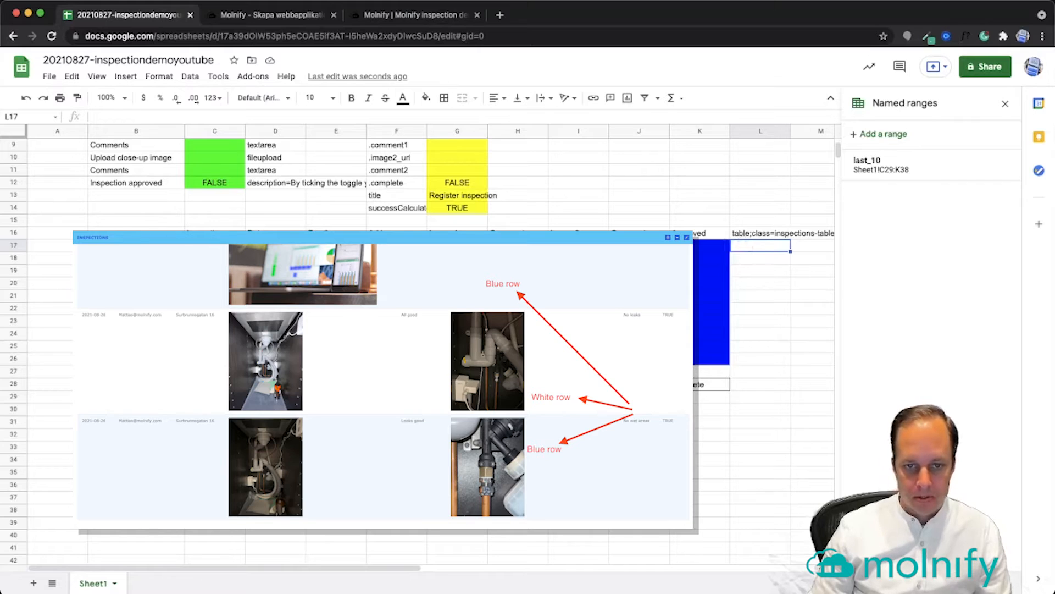
click(275, 245)
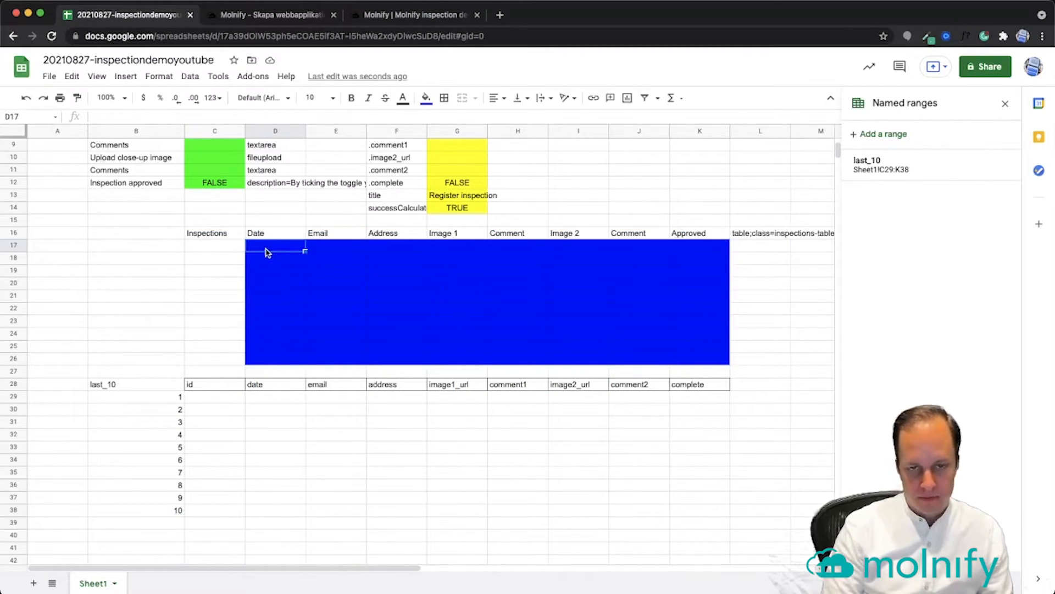
Put an empty-string formula ="" in D17 and copy it across E17:K17
text(="")
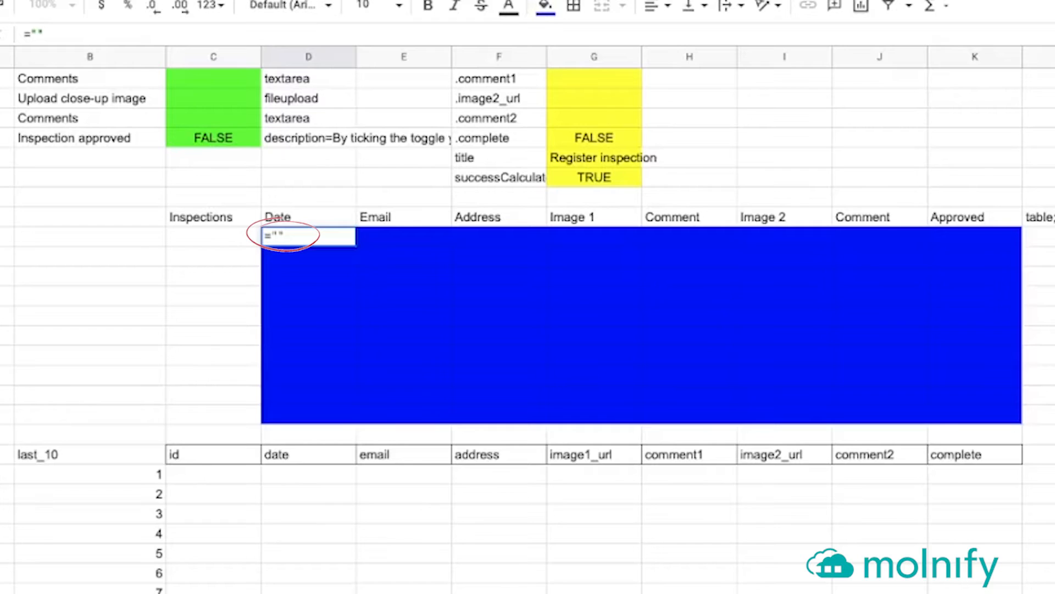
key(Return)
click(306, 237)
key(ctrl+c)
drag(379, 237, 980, 252)
key(ctrl+v)
click(981, 240)
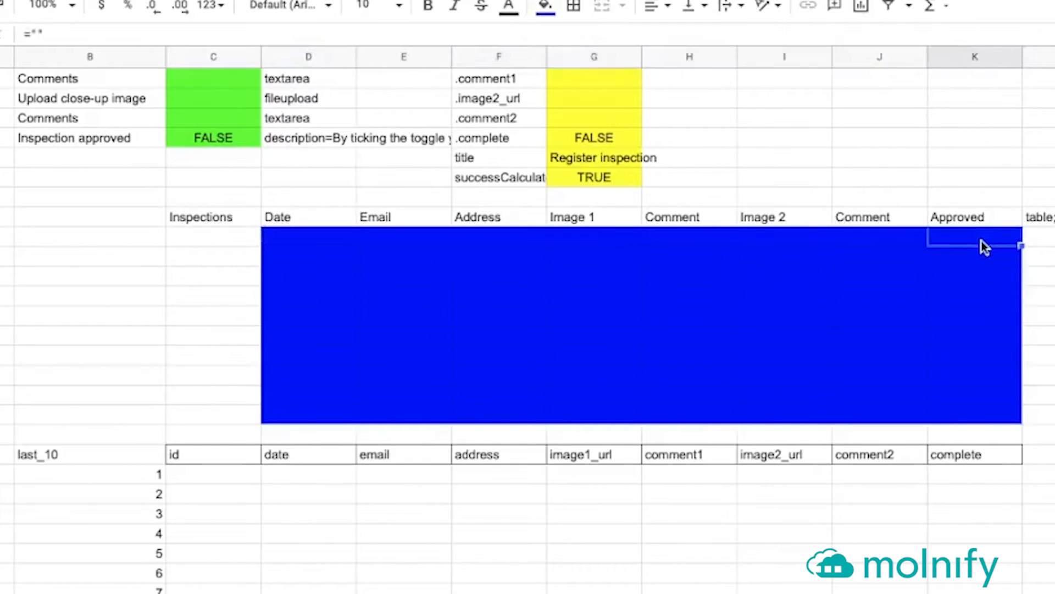
key(Left)
key(Left)
key(Left)
key(Left)
key(Left)
key(Left)
key(Left)
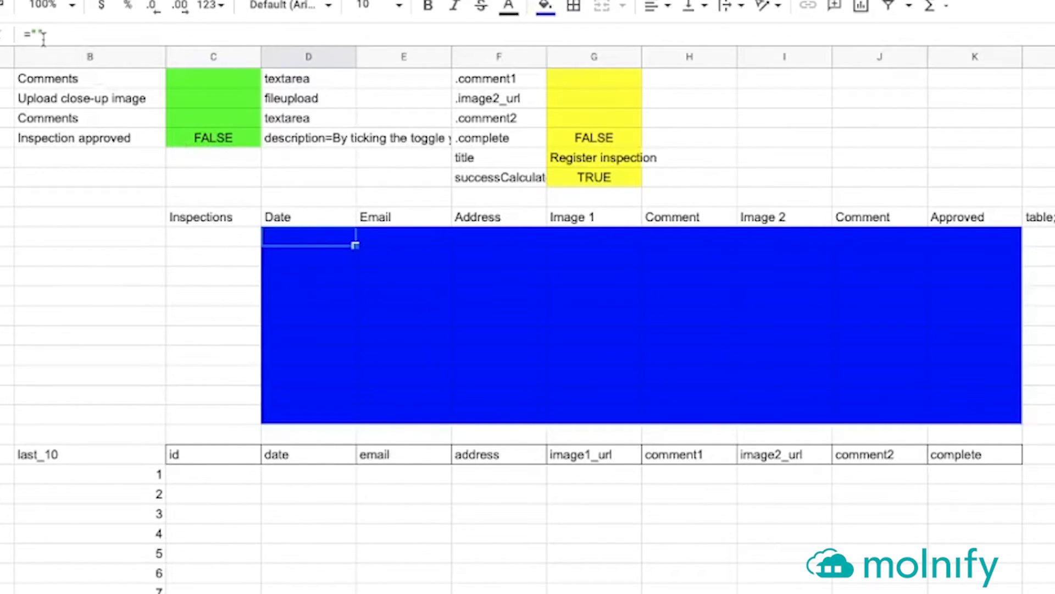
Replace D17's formula with =IF(D29="","",D29) to mirror the last_10 date
click(305, 474)
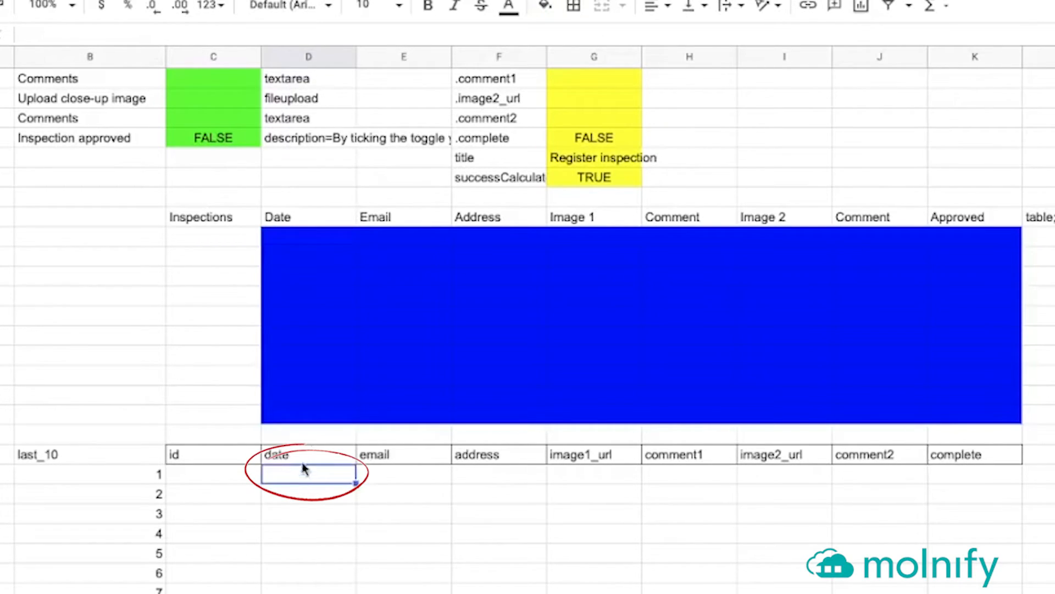
click(291, 242)
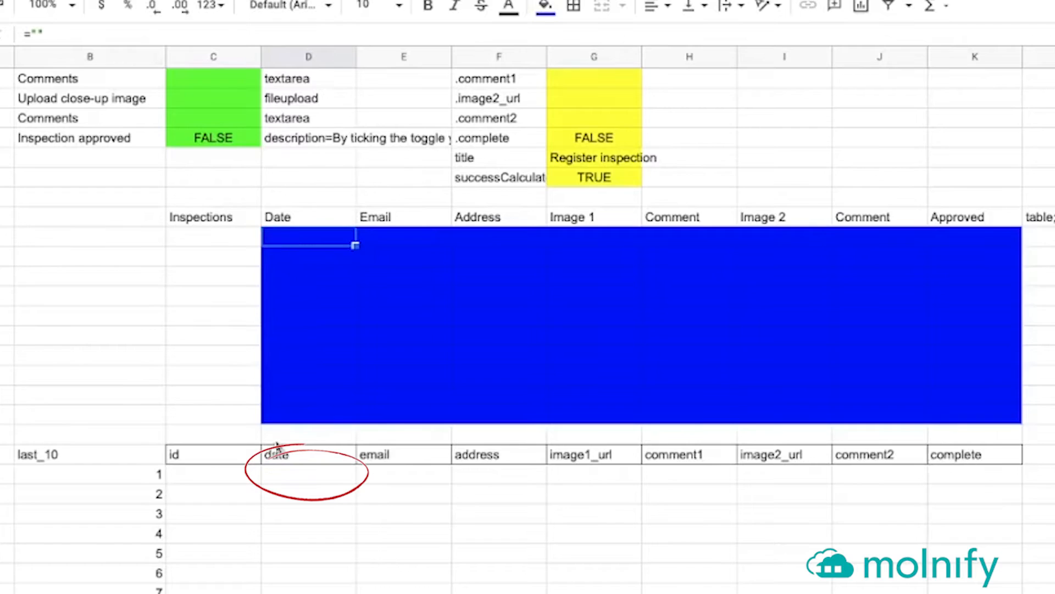
click(287, 476)
click(301, 240)
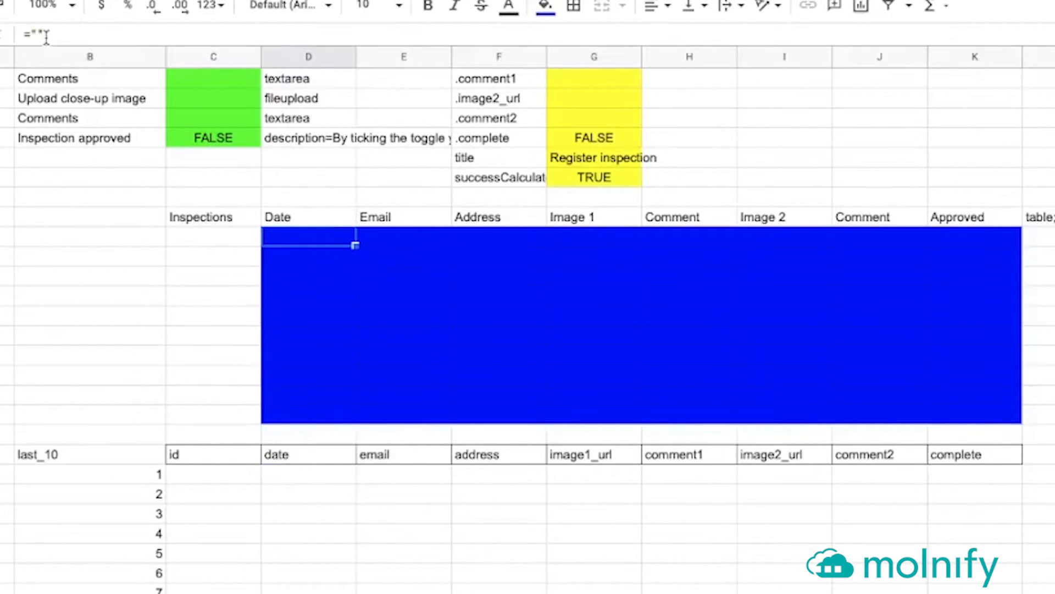
click(46, 37)
drag(54, 36, 3, 37)
click(252, 260)
click(316, 237)
drag(90, 34, 11, 34)
text(=IF()
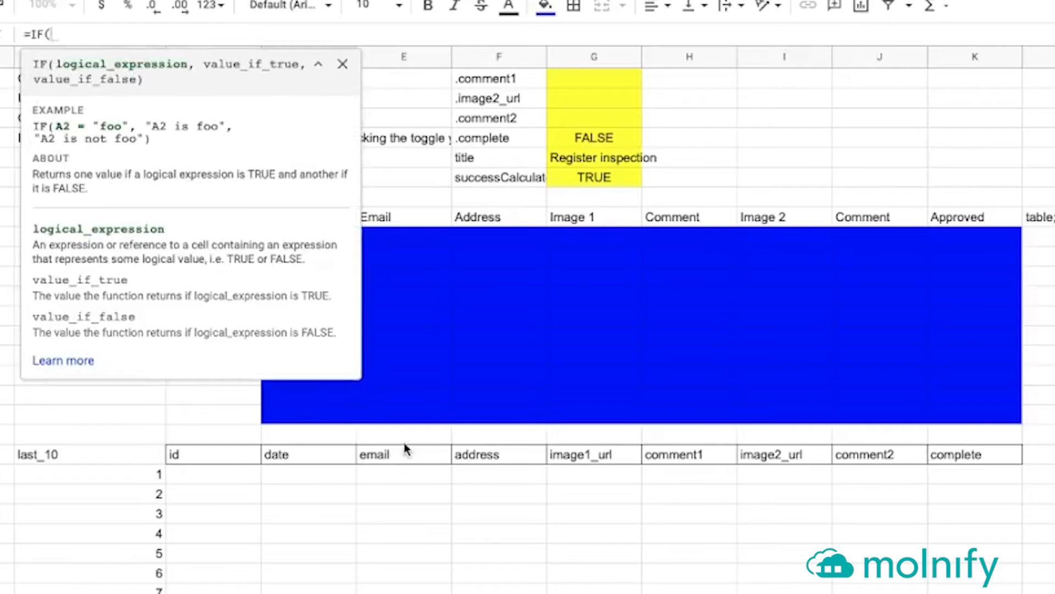
click(306, 476)
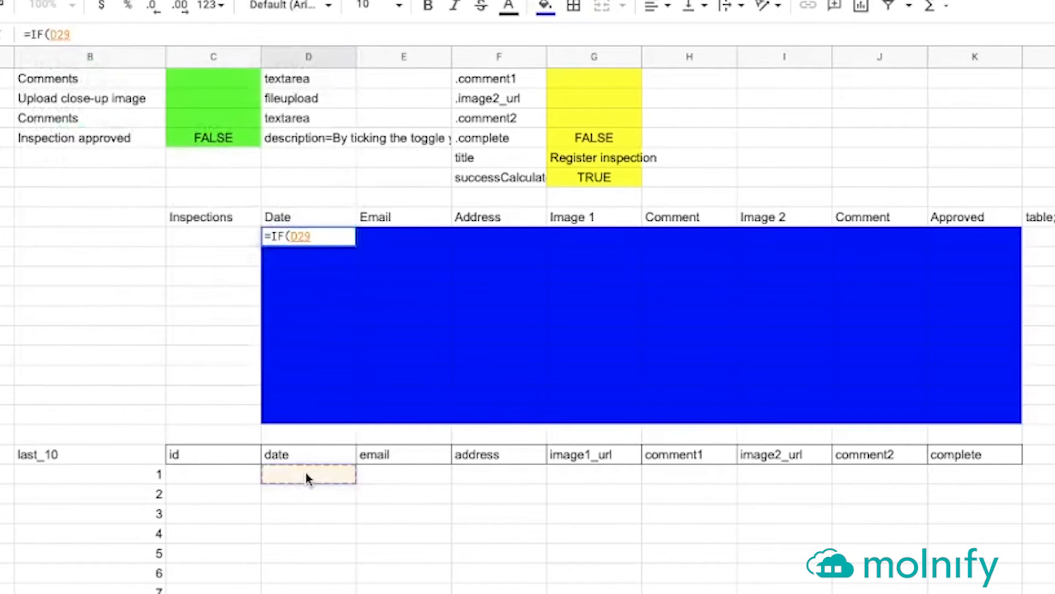
text(="")
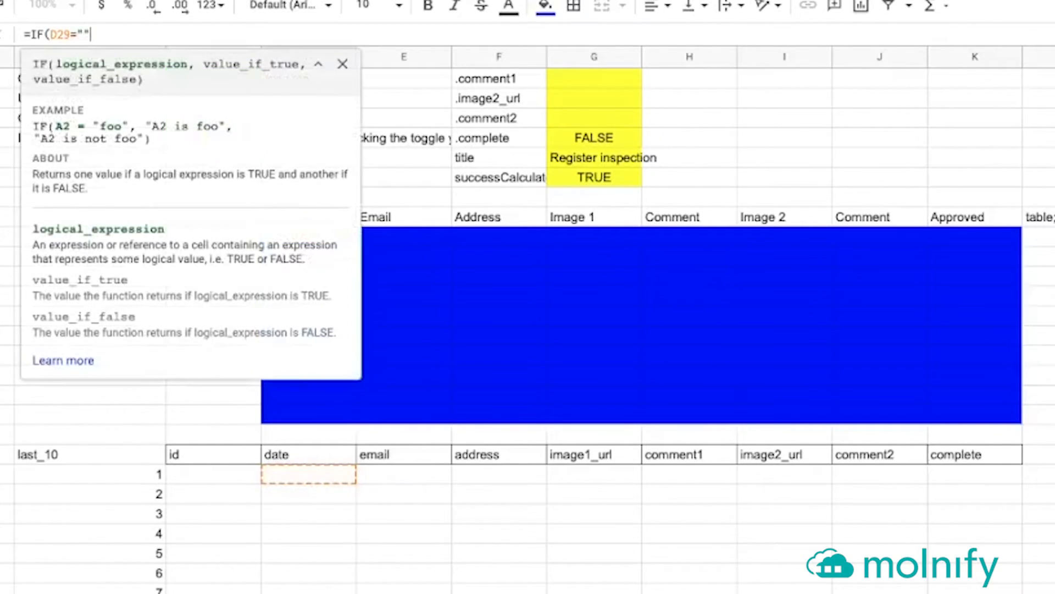
text(,)
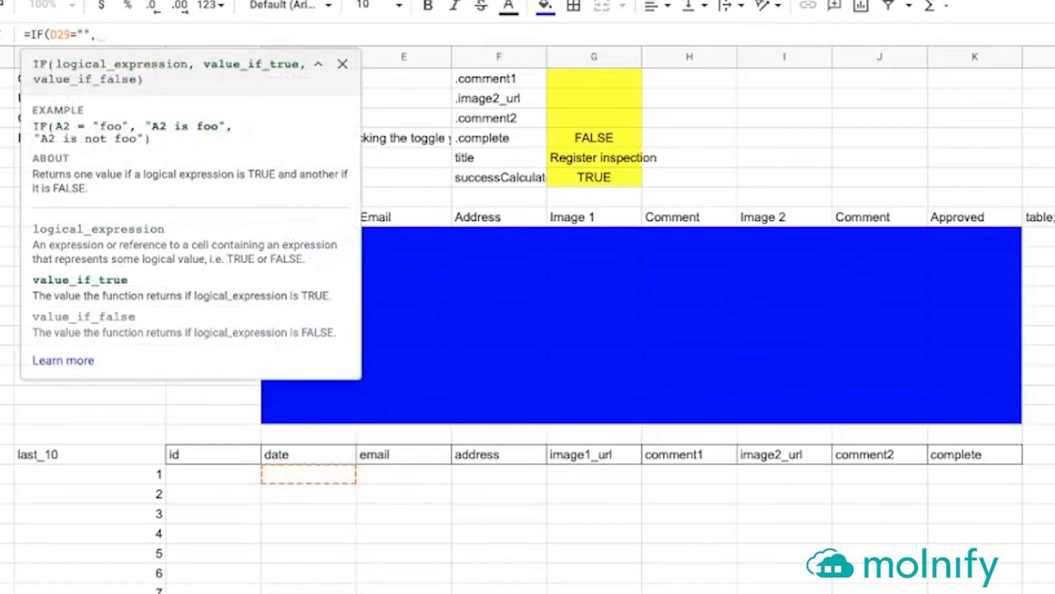
text("",)
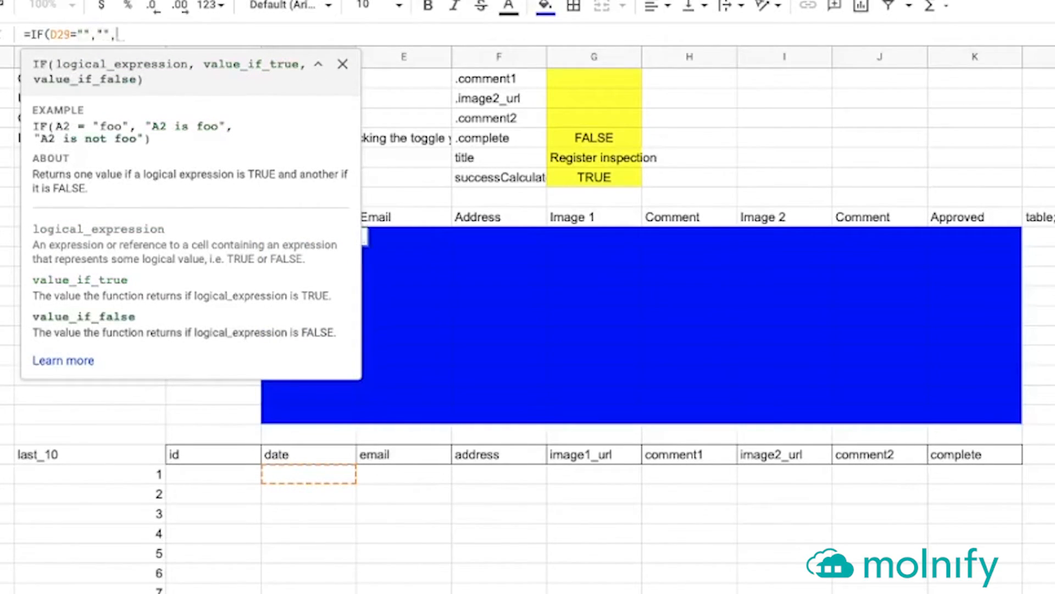
click(332, 479)
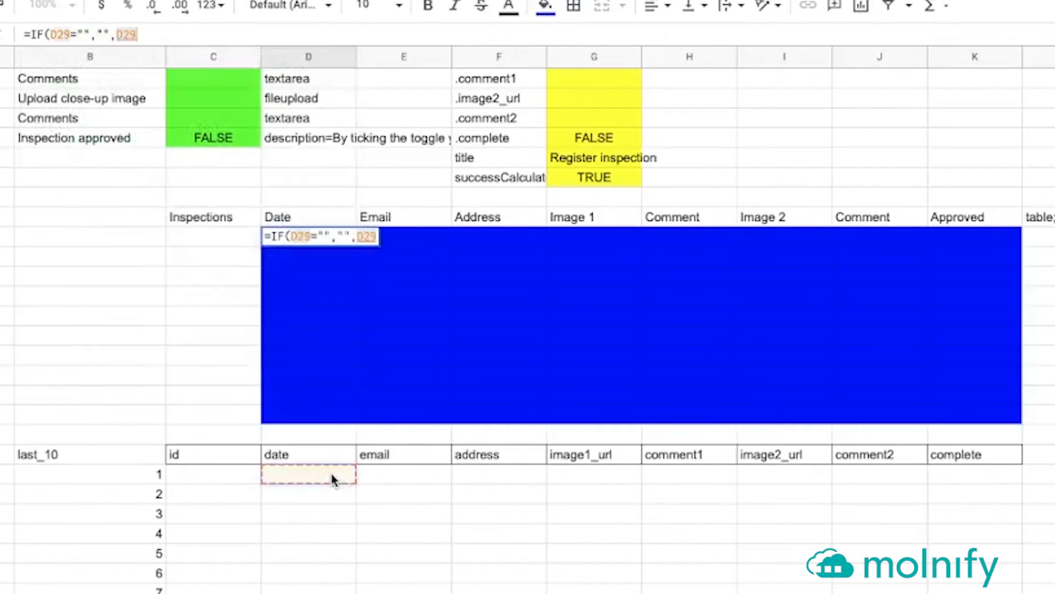
key(Return)
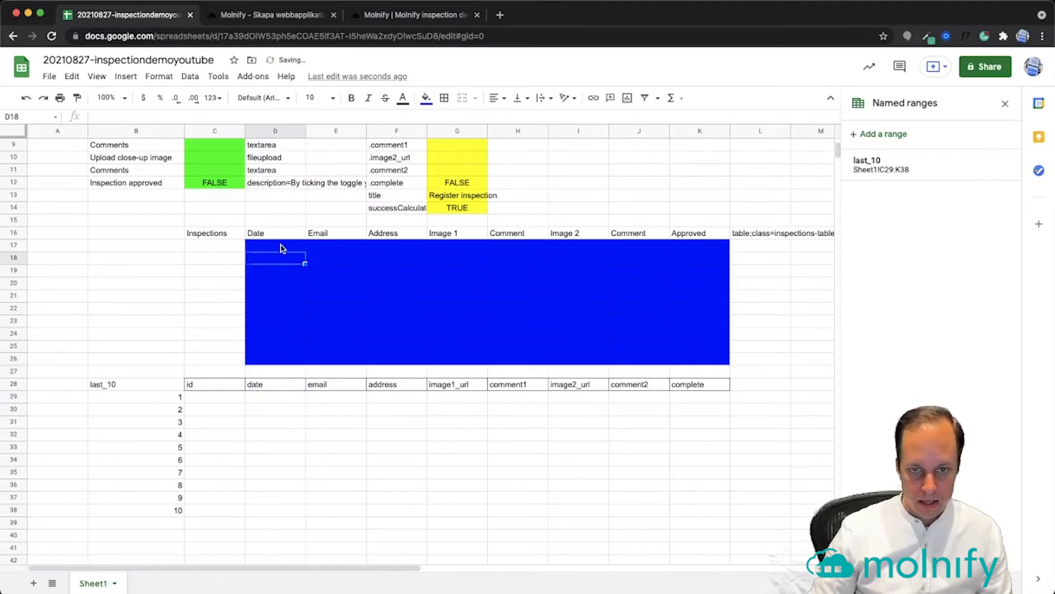
Fill the IF formula through D17:F26
click(322, 236)
drag(306, 251, 400, 365)
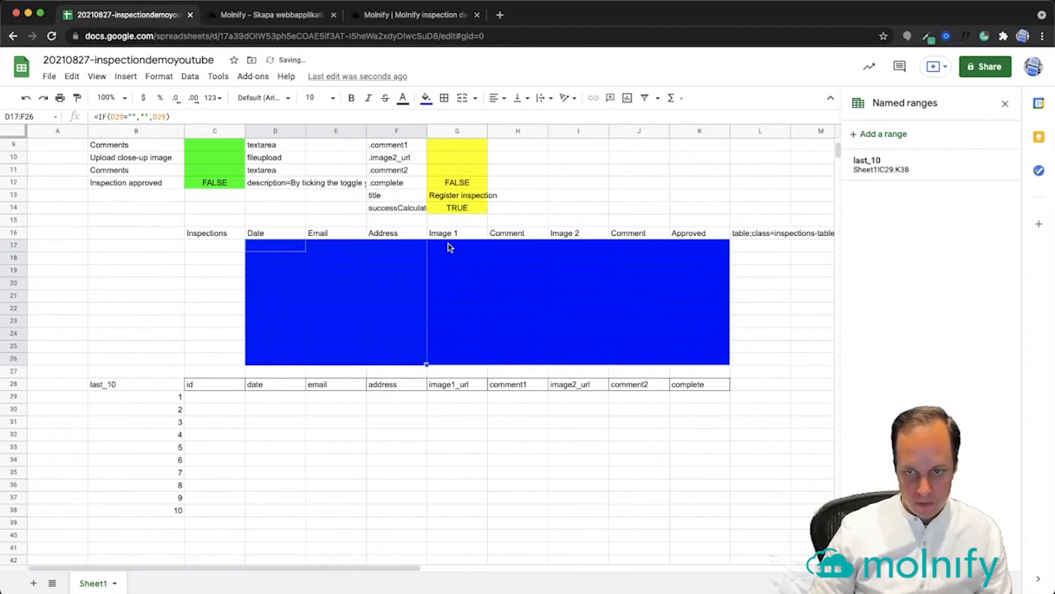
scroll(451, 253, up, 3)
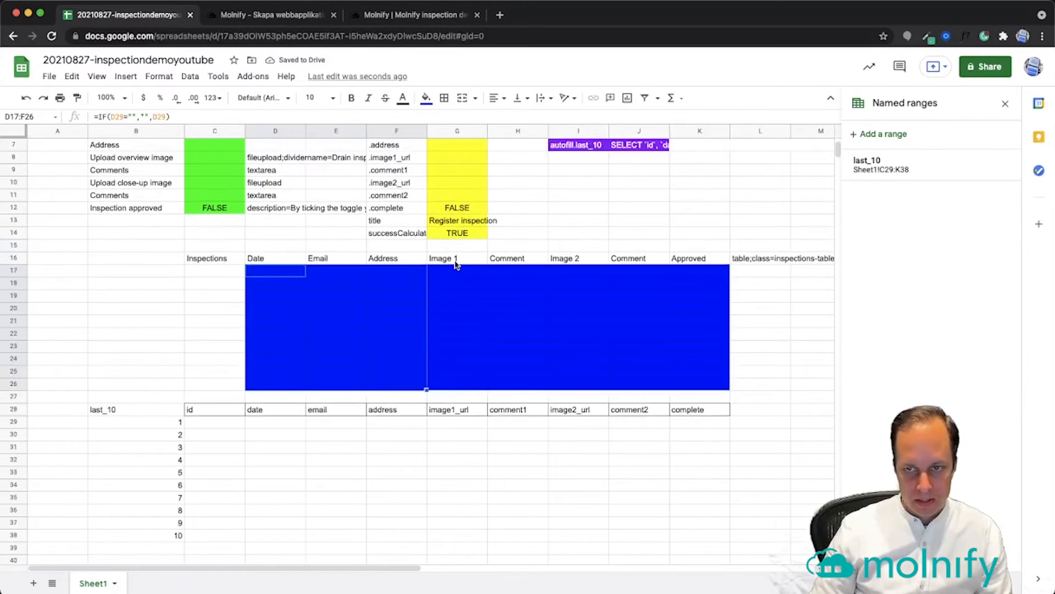
scroll(451, 346, up, 1)
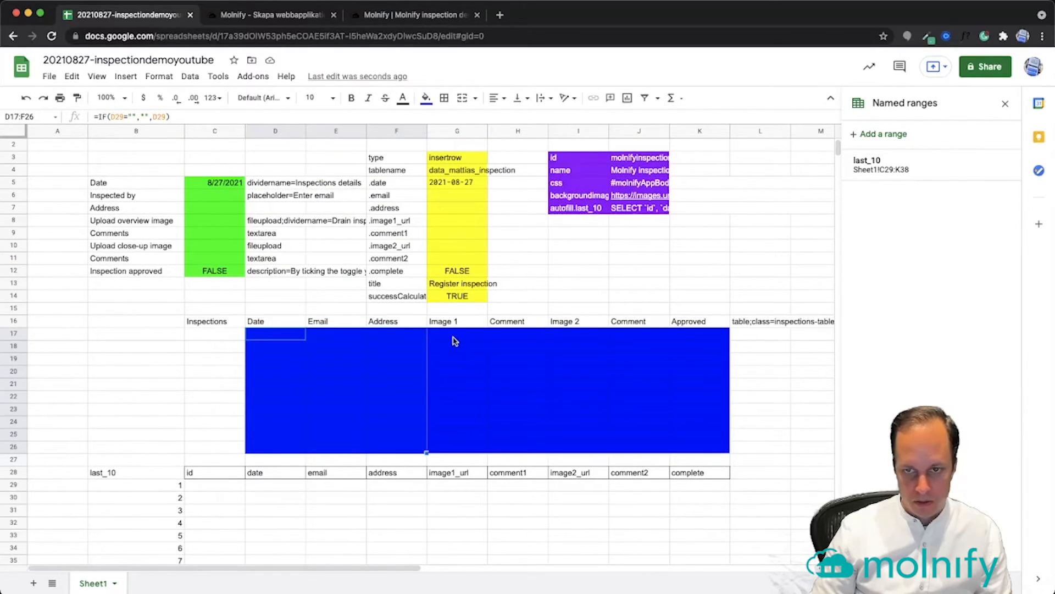
scroll(454, 342, up, 1)
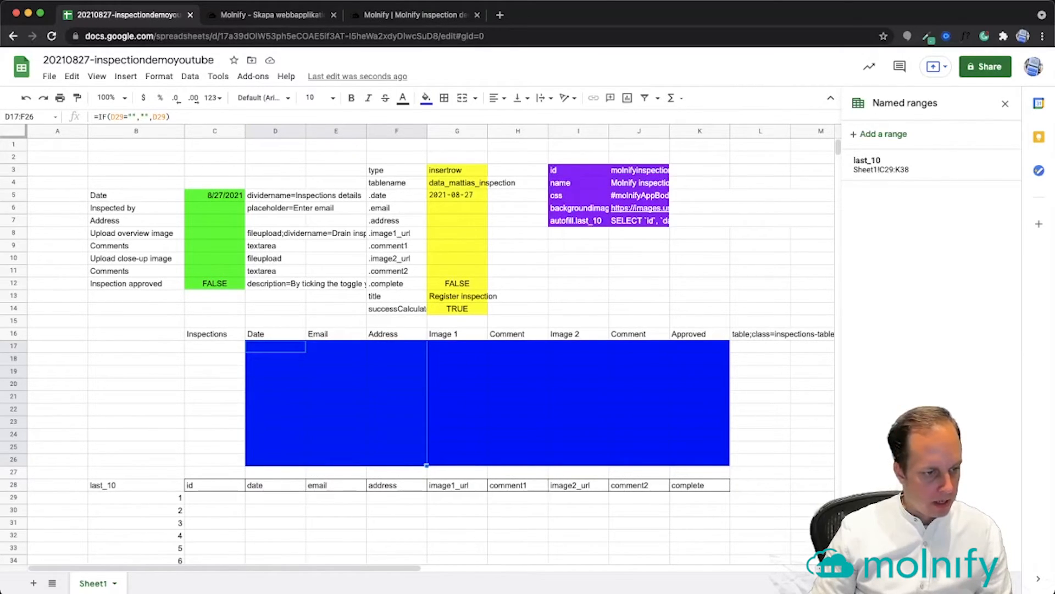
key(super+Tab)
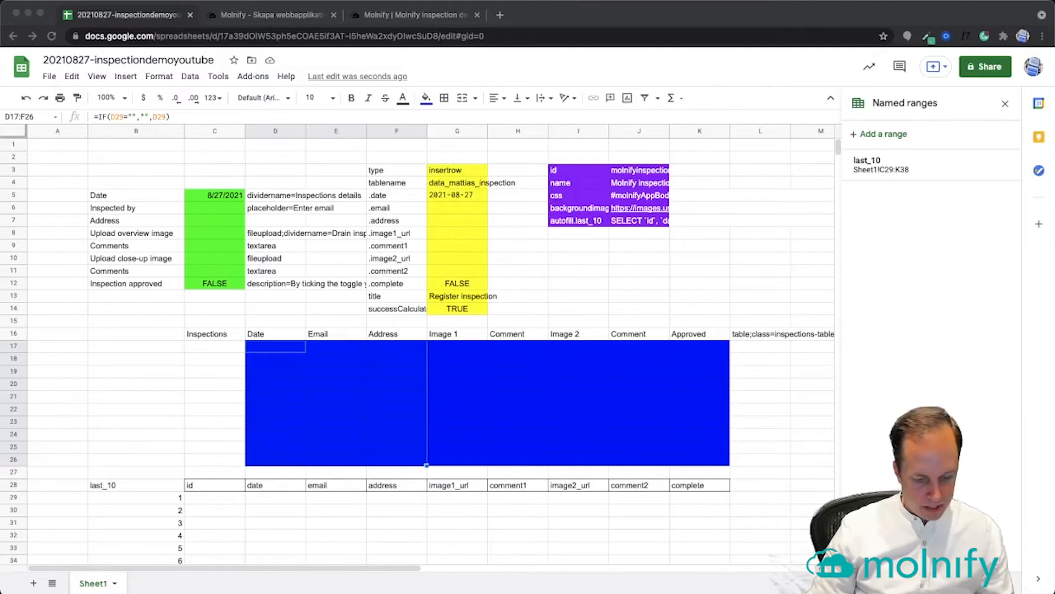
Paste '<img src=' into I10 and ' height=300>' into I11
click(572, 258)
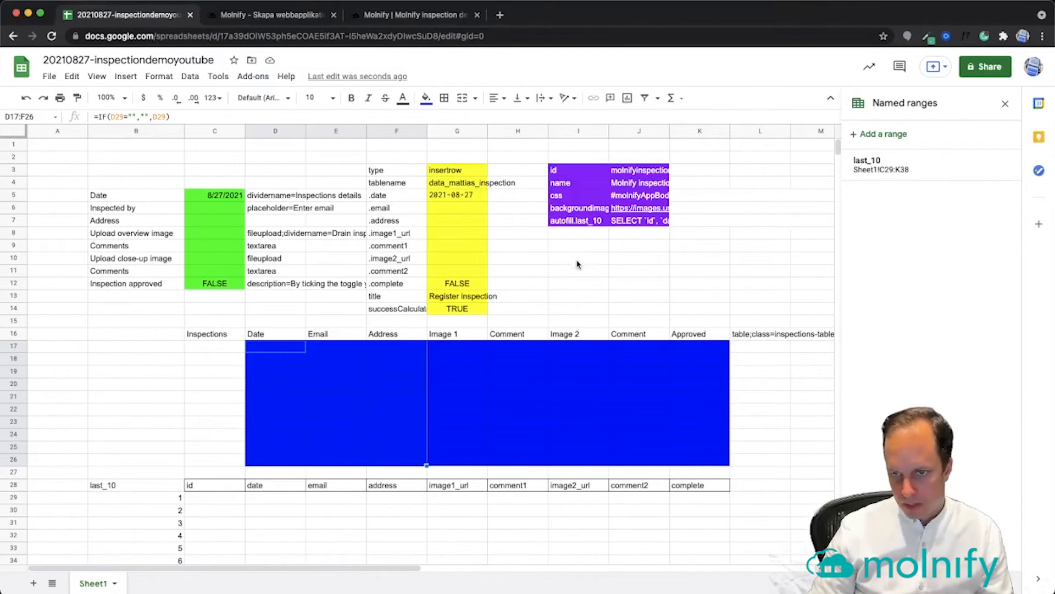
click(581, 261)
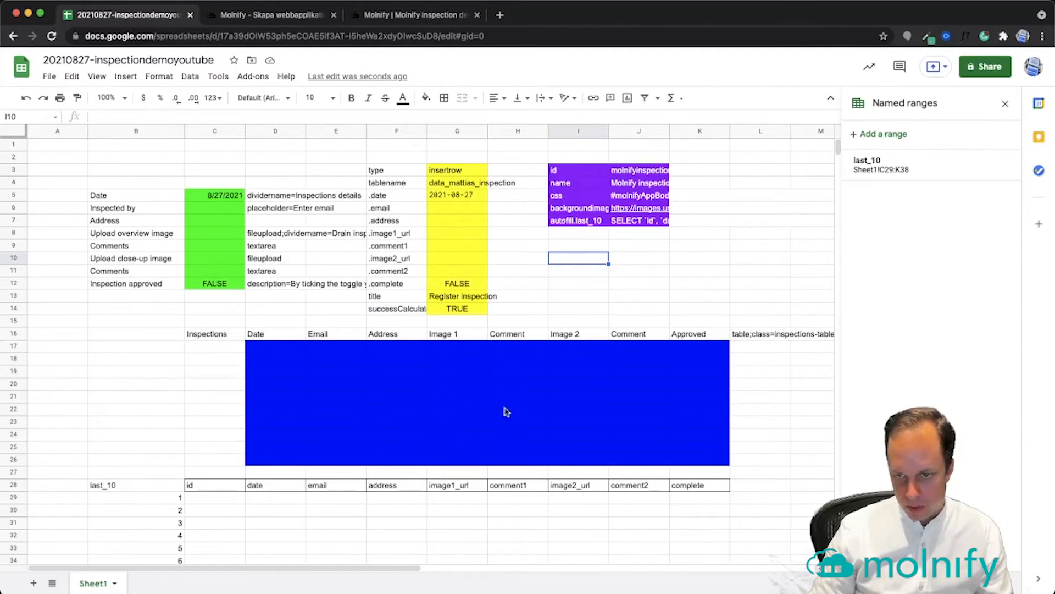
key(super+v)
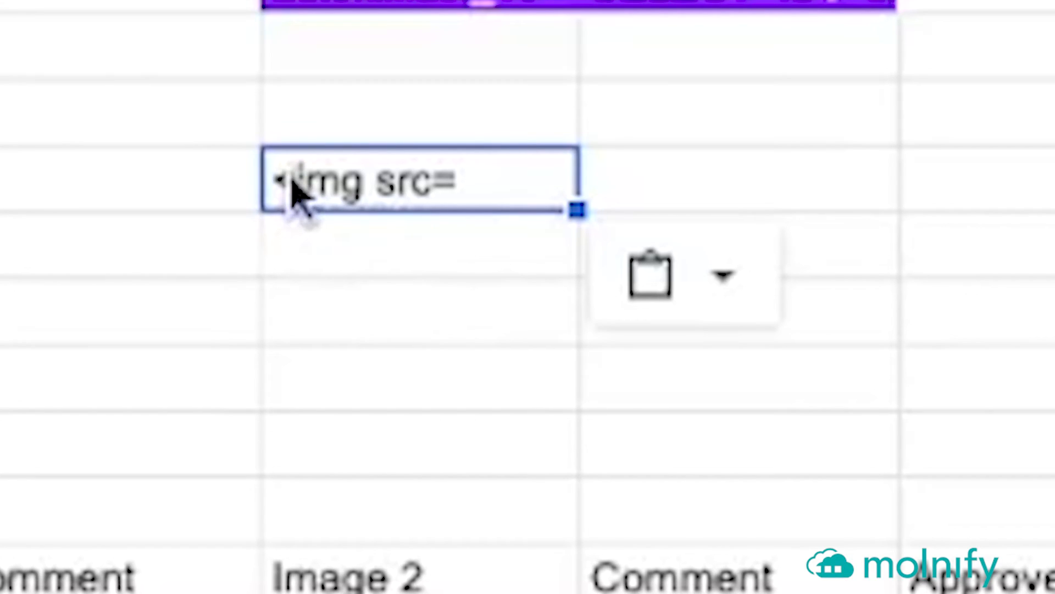
click(403, 261)
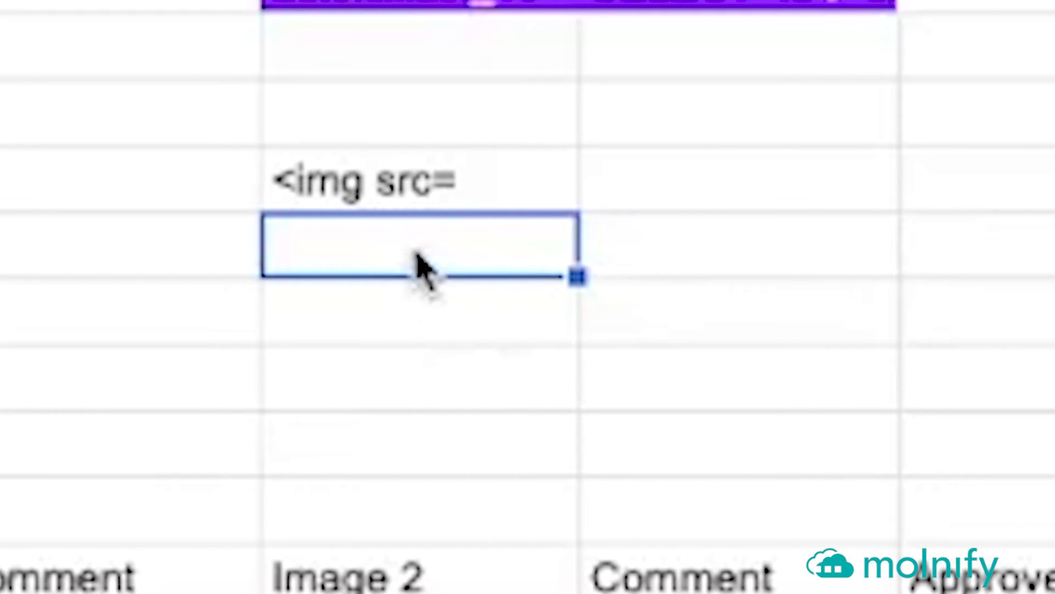
key(ctrl+v)
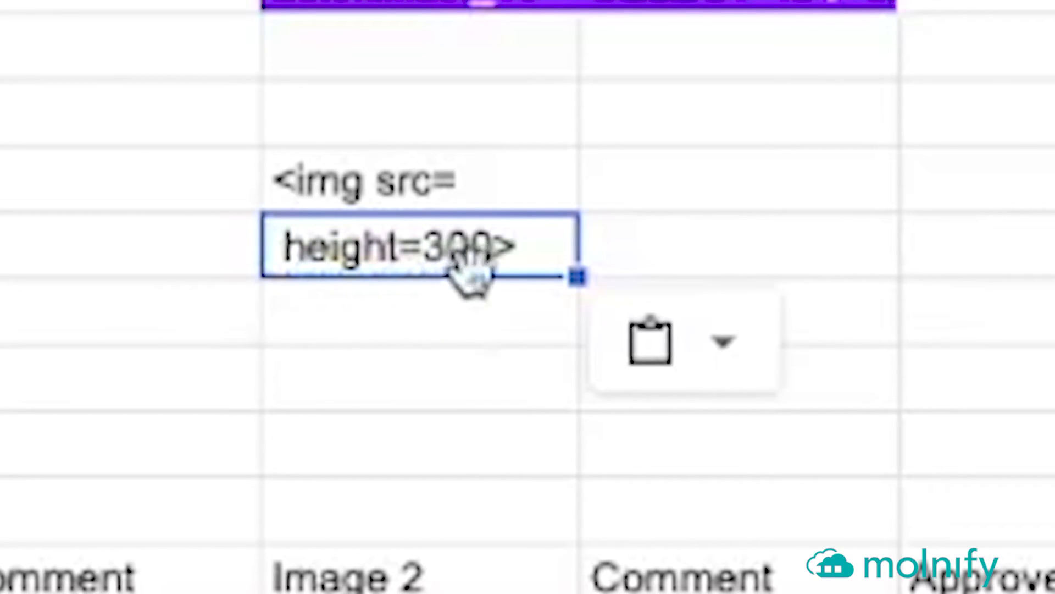
click(450, 336)
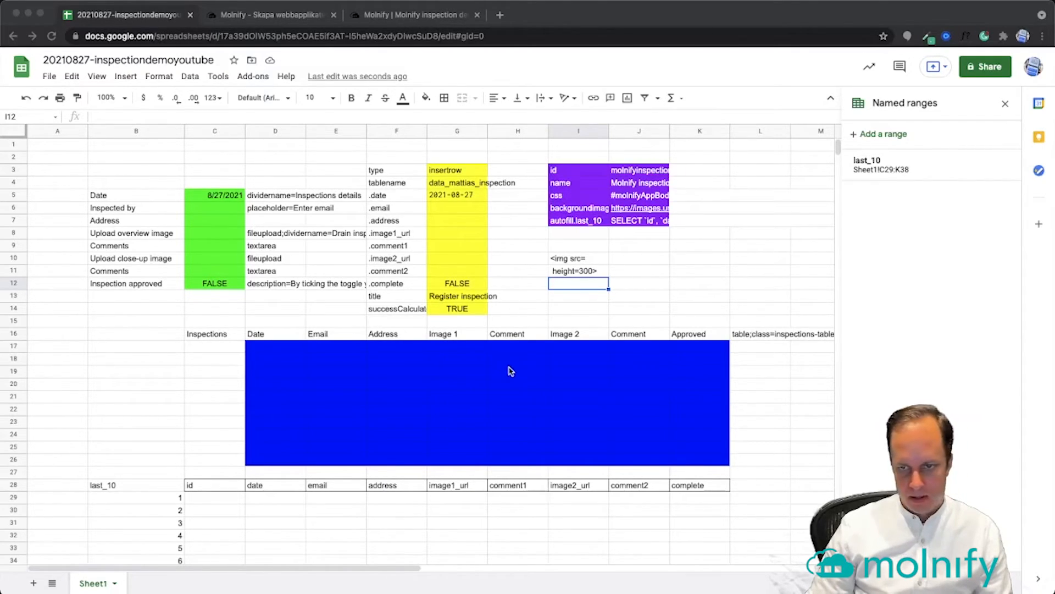
Enter =IF(F17="","",$I$10&G29&$I$11) in G17 to wrap the image URL in an img tag
click(466, 351)
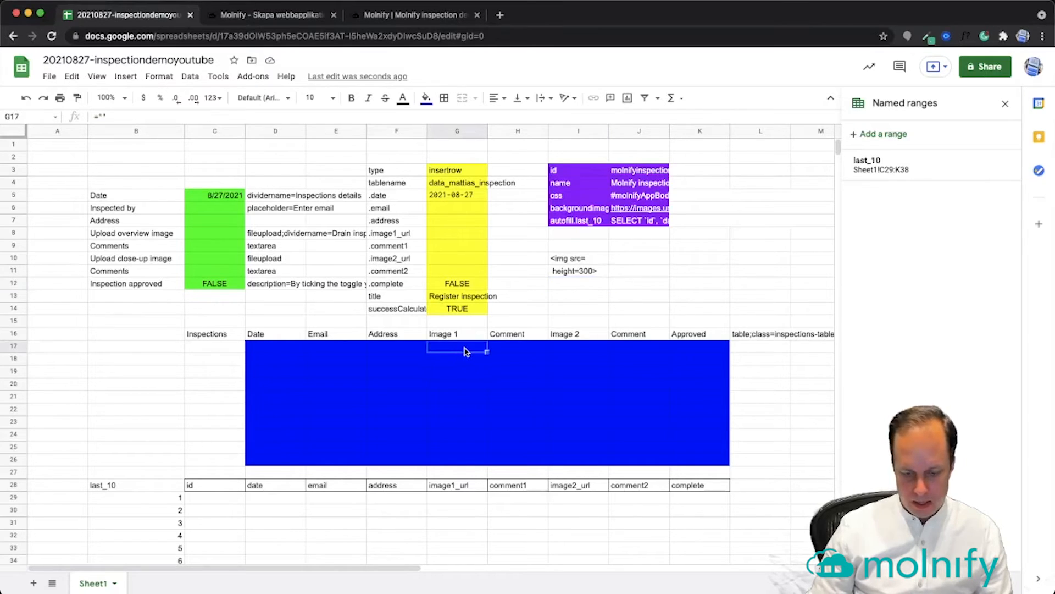
text(=if)
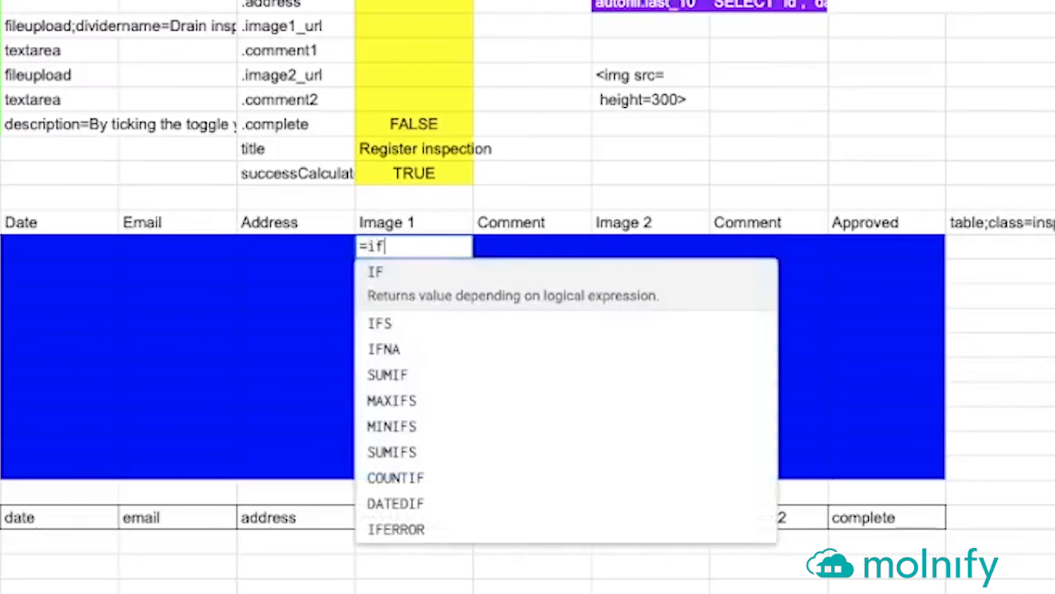
key(Tab)
click(316, 257)
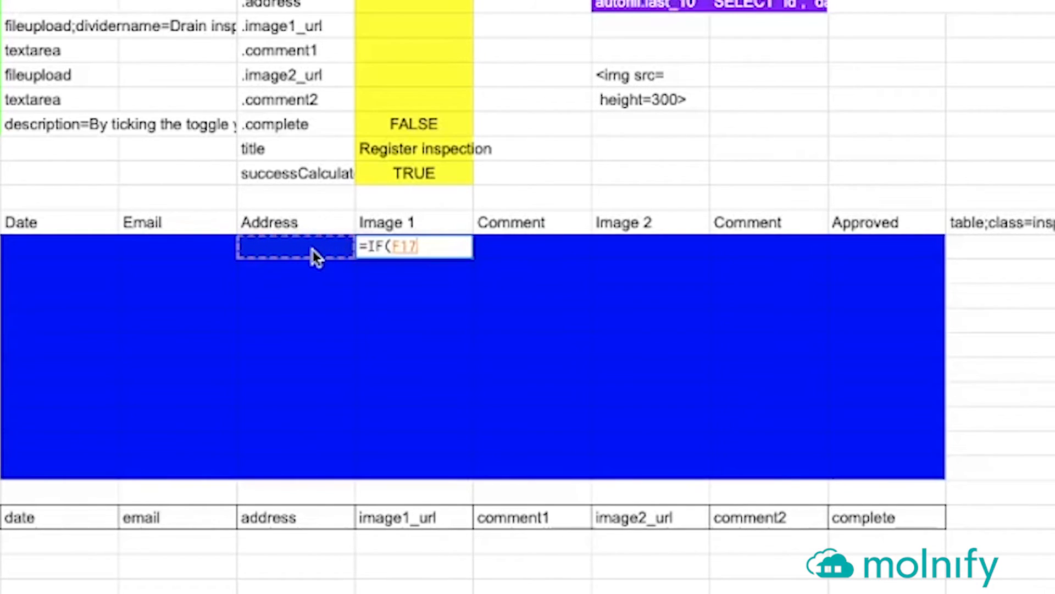
text(="","")
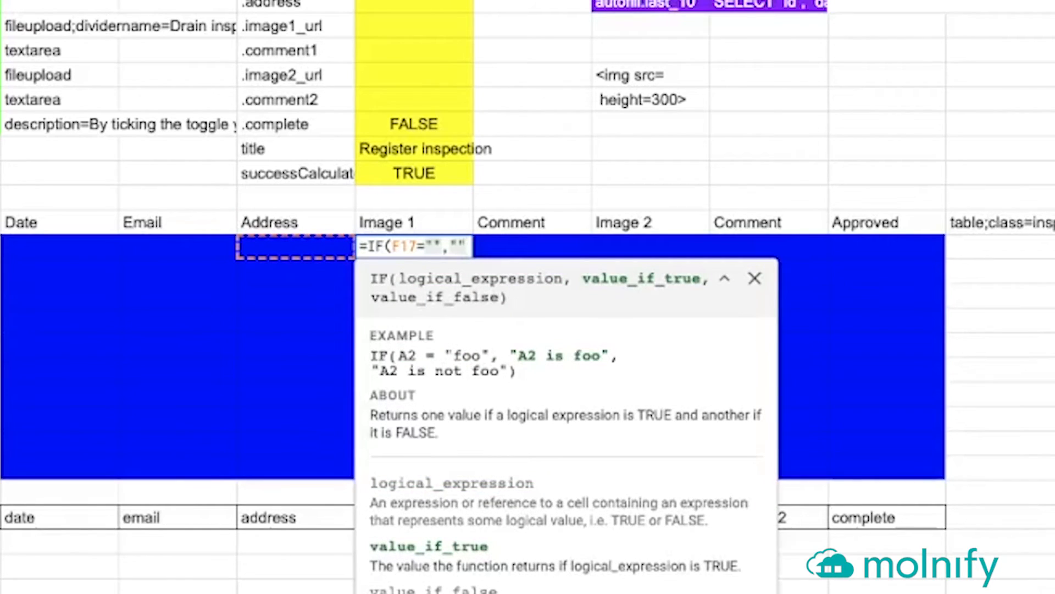
text(,)
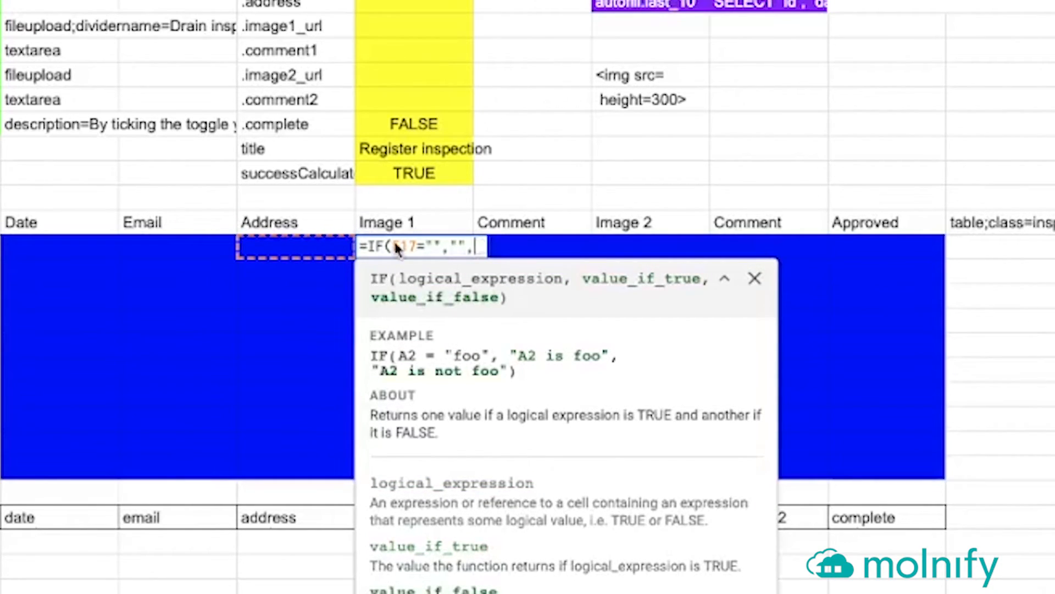
click(654, 77)
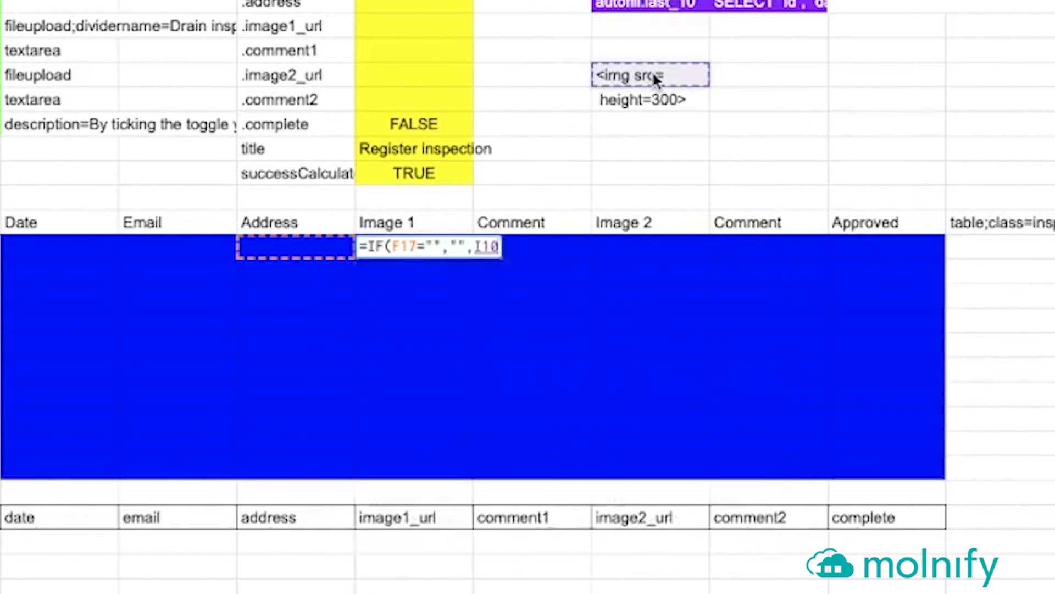
key(F4)
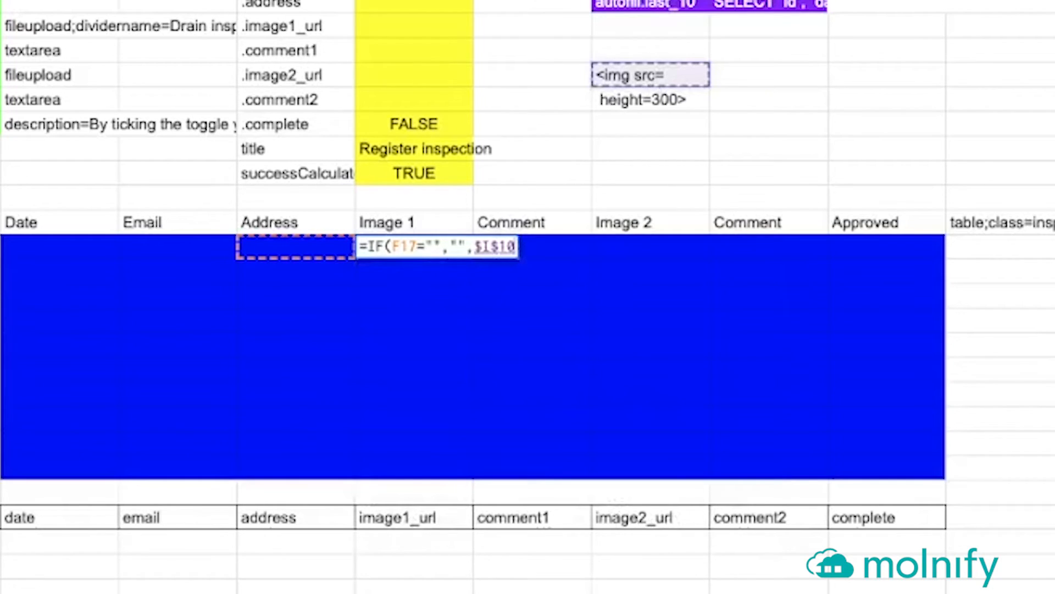
text(&)
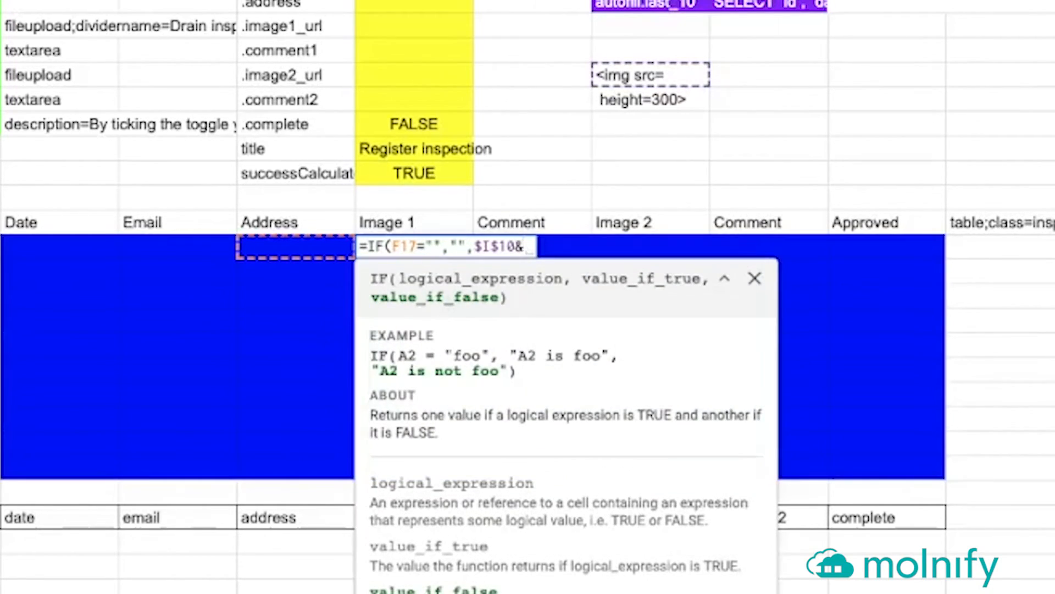
click(724, 278)
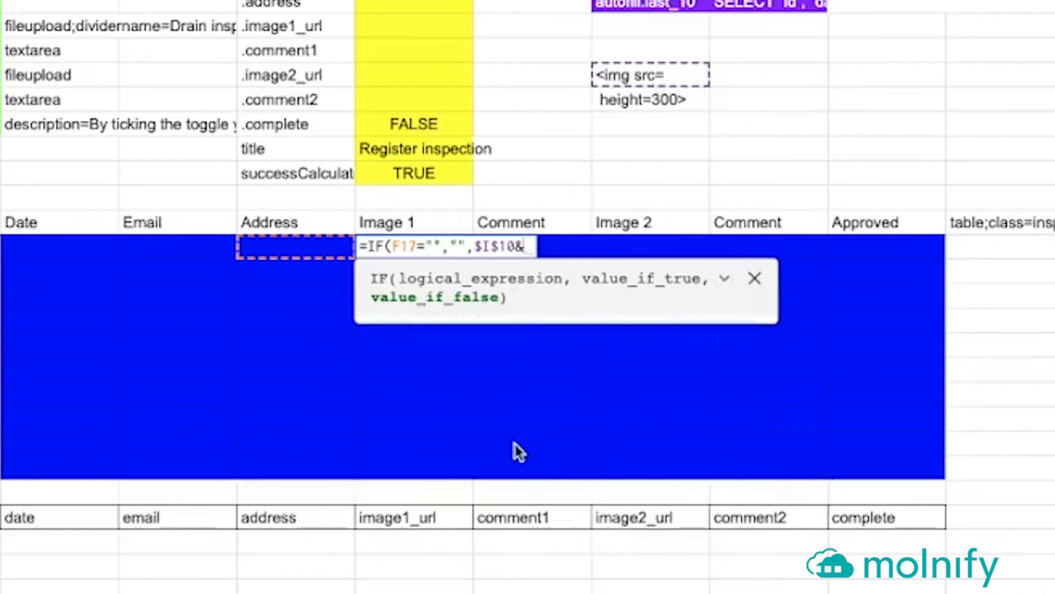
click(416, 543)
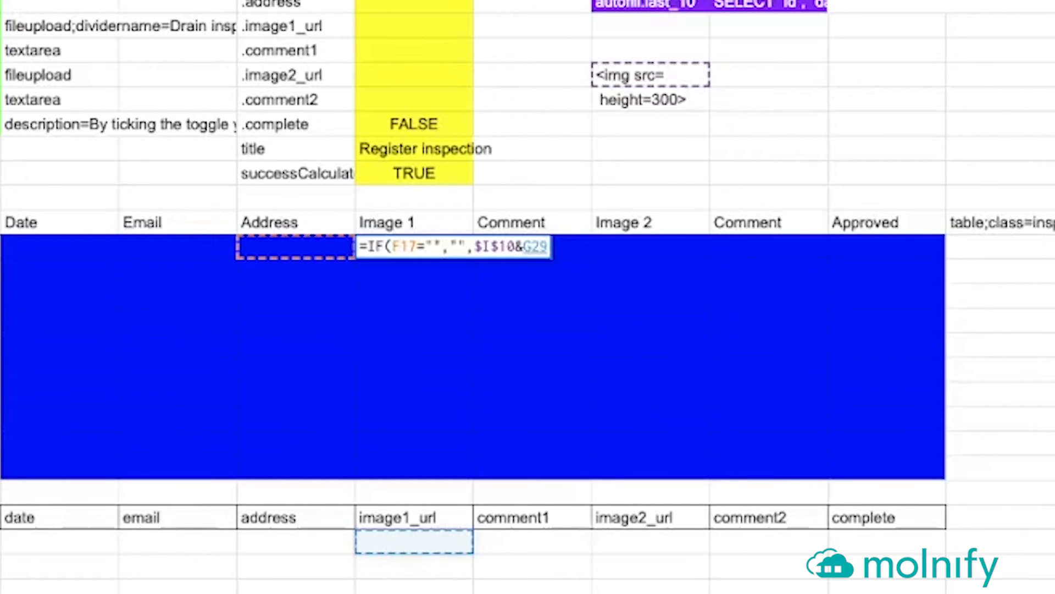
text(&)
click(643, 101)
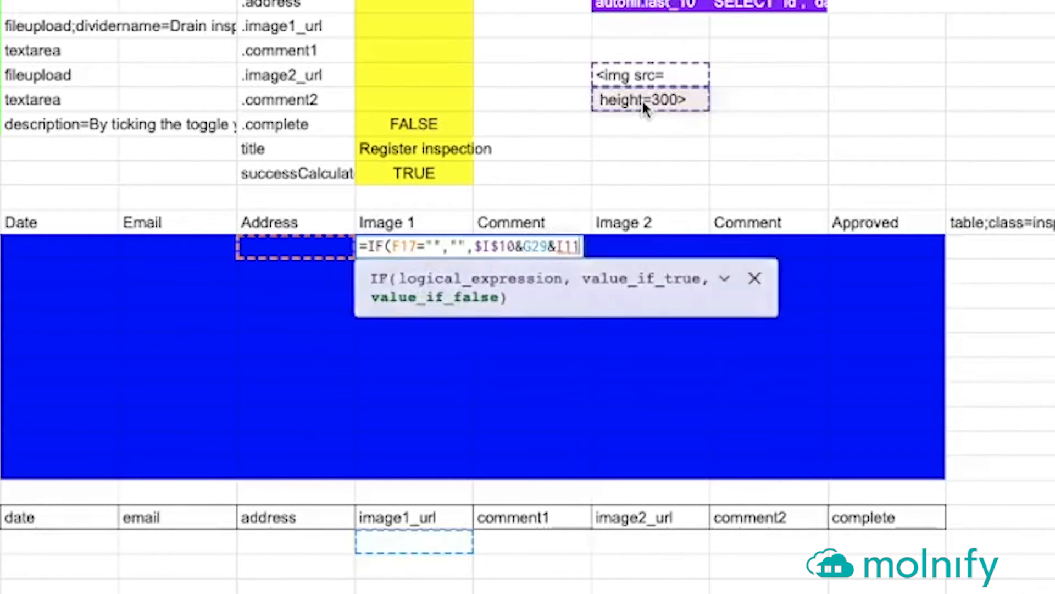
key(F4)
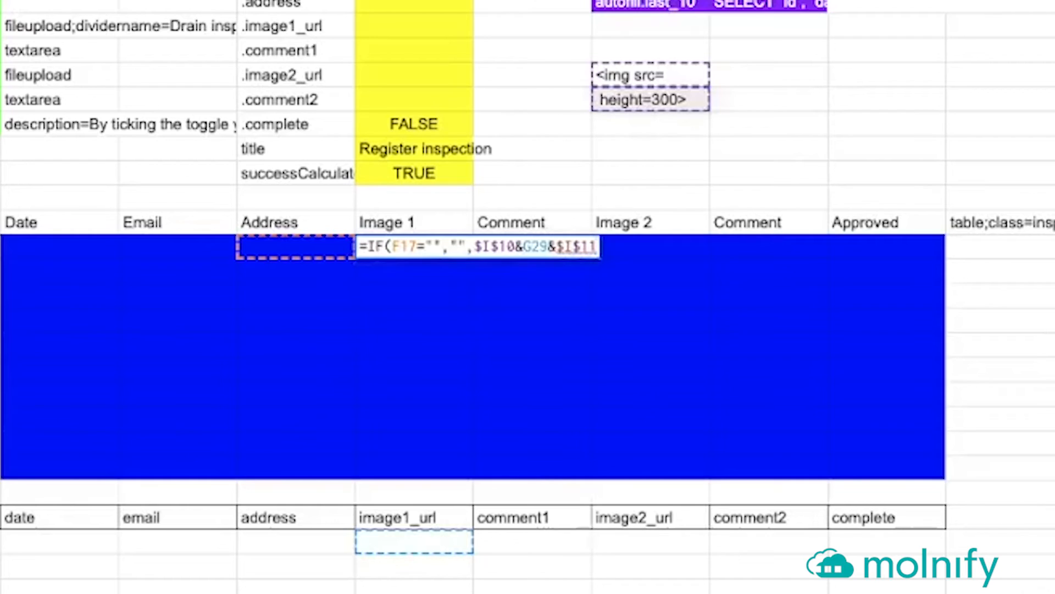
key(Return)
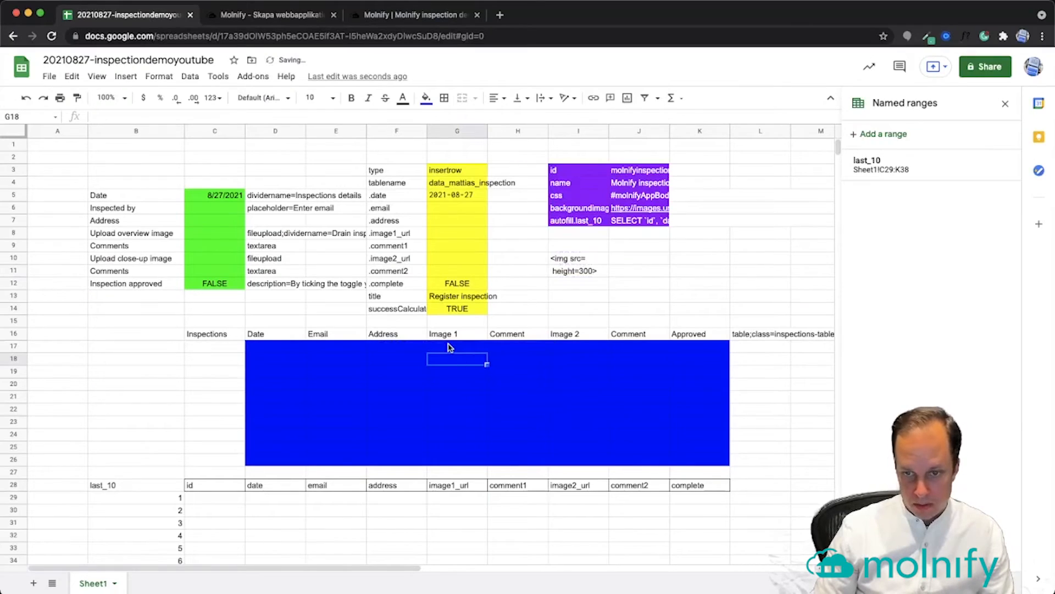
click(450, 346)
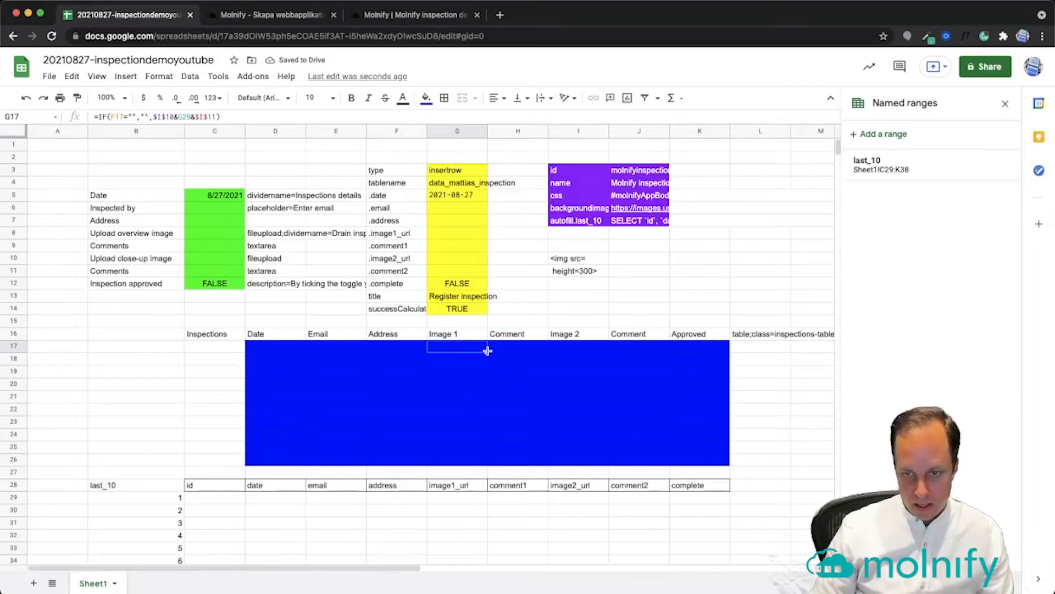
Fill the Image 1 formula down to row 26 and copy it into Image 2, I17:I26
drag(487, 351, 486, 462)
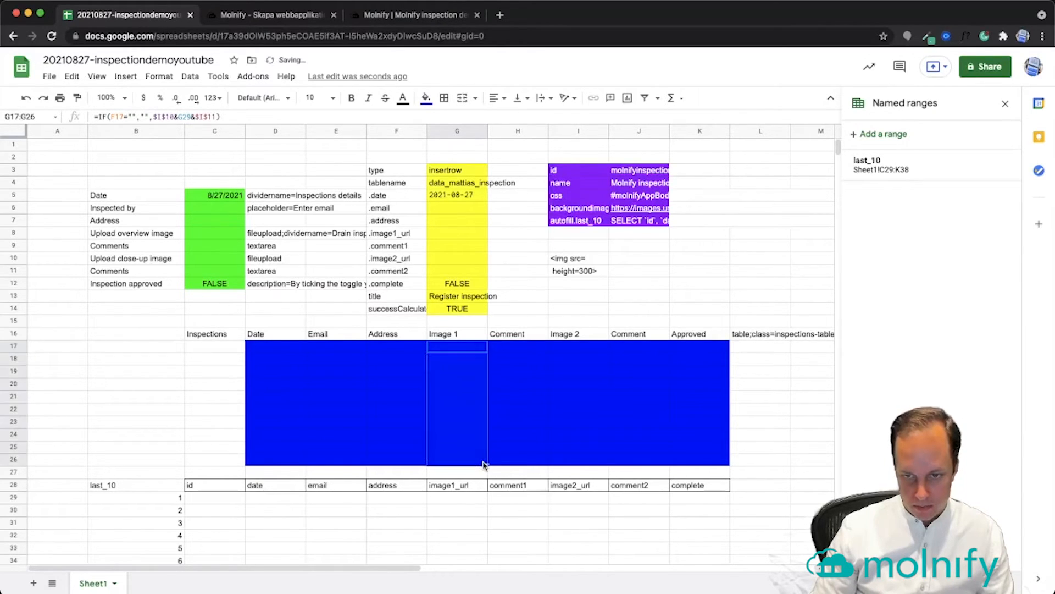
click(469, 347)
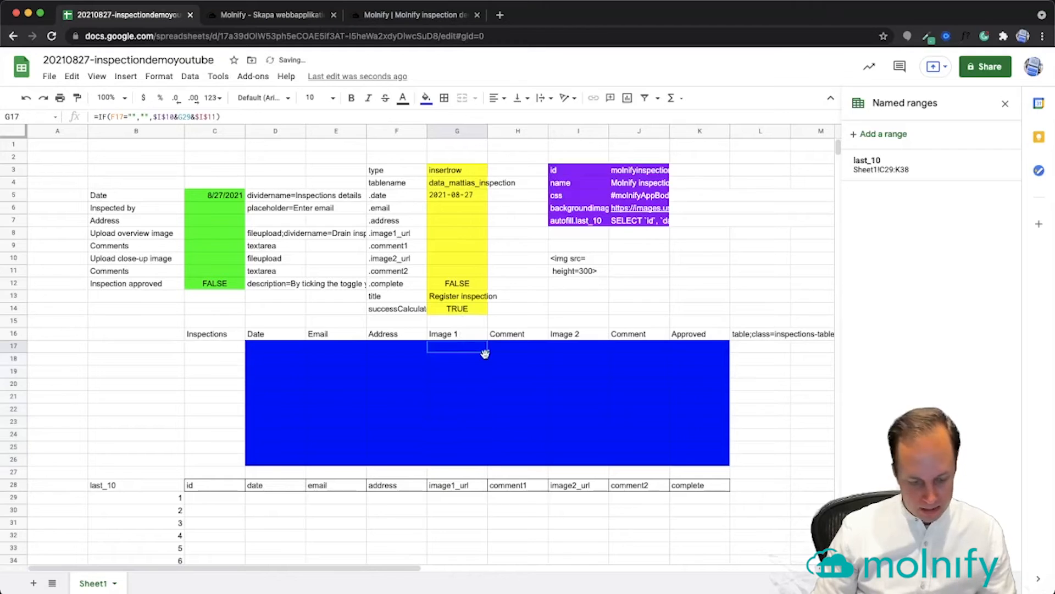
key(super+c)
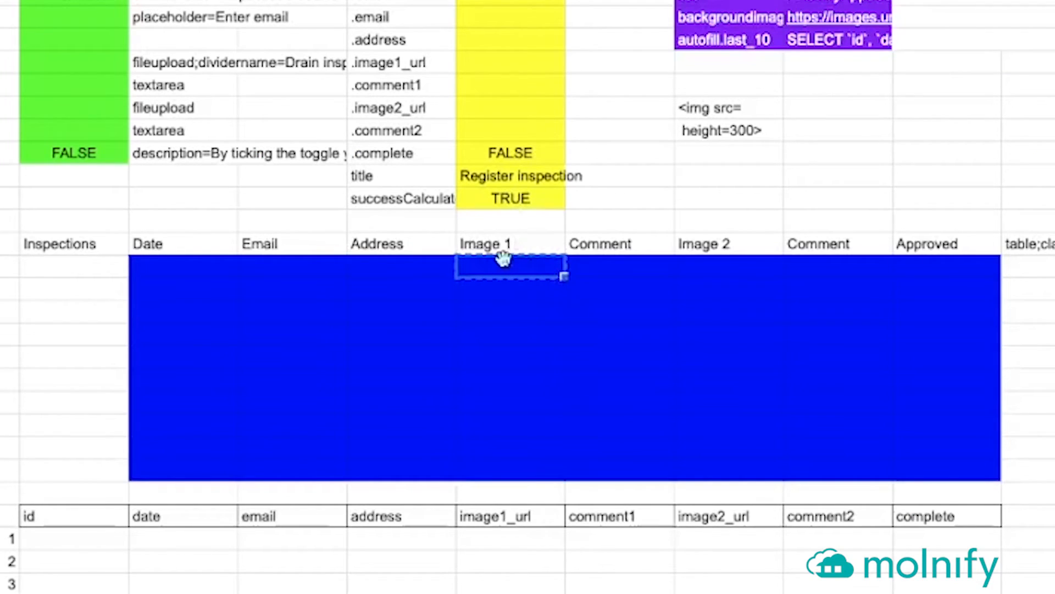
click(704, 273)
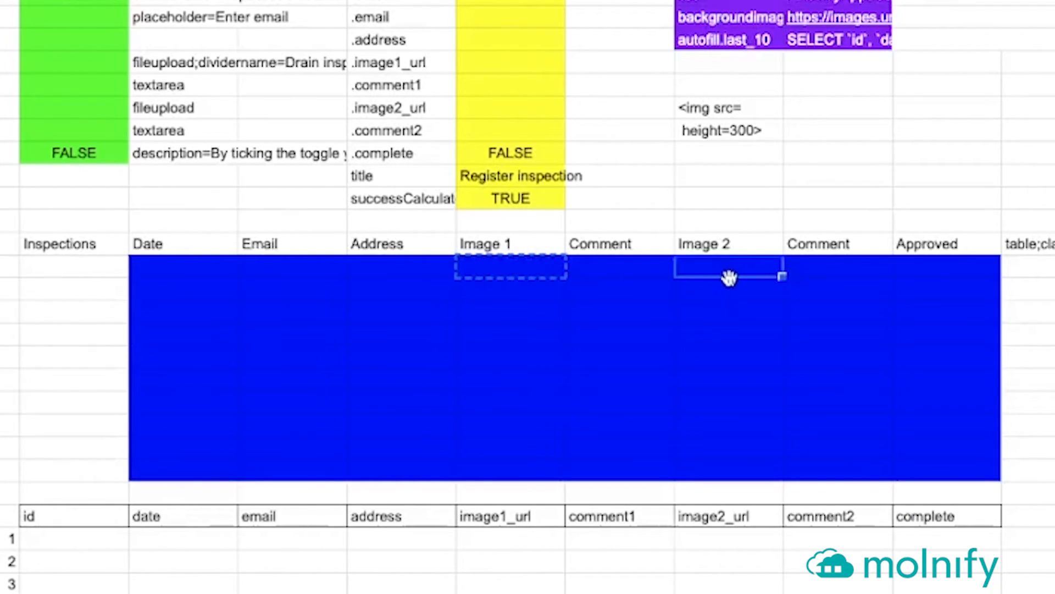
key(super+v)
key(Return)
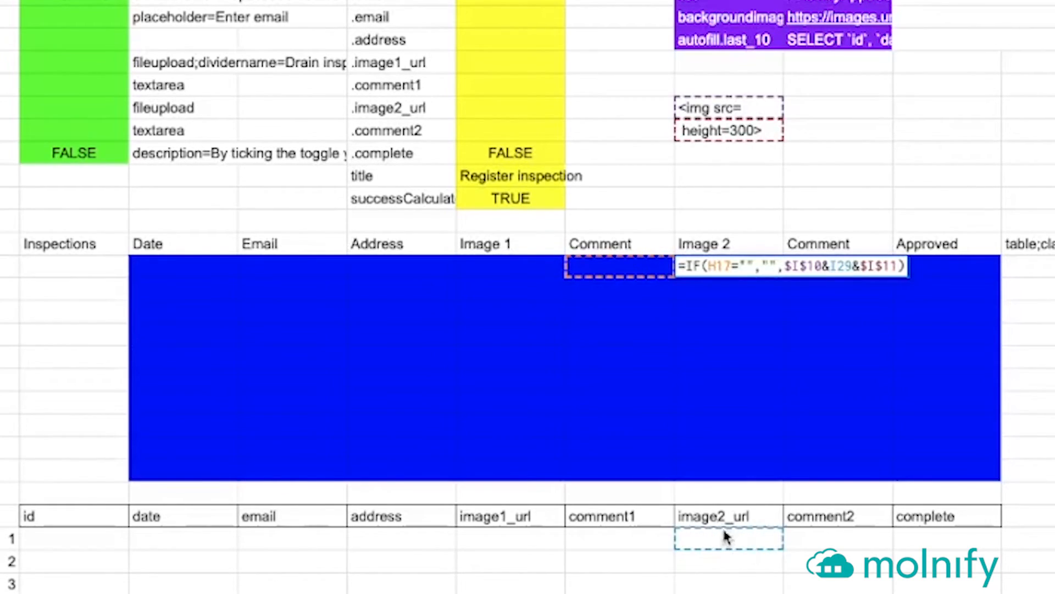
key(Return)
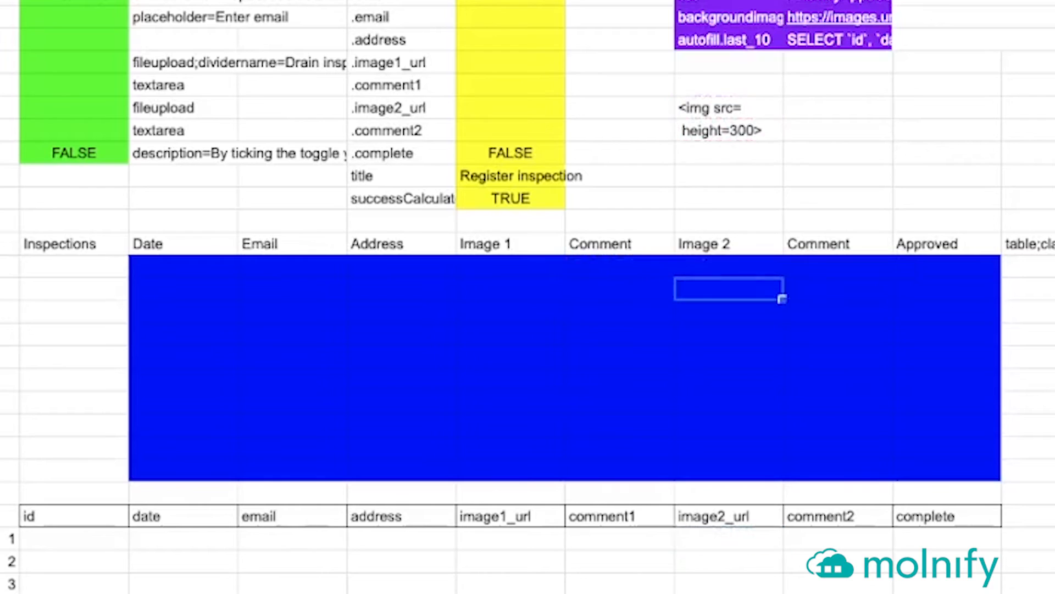
click(735, 270)
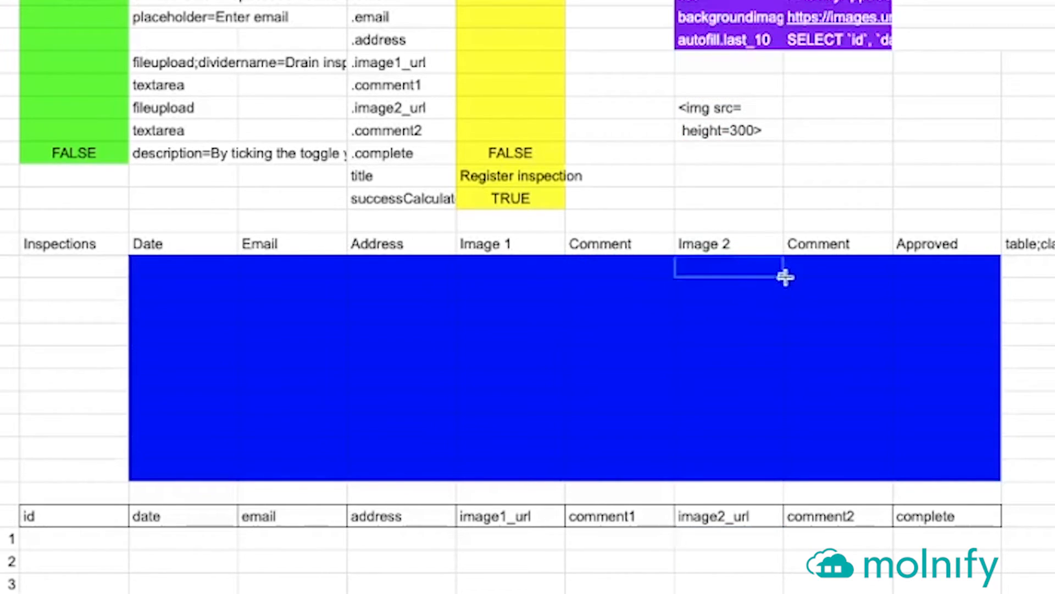
drag(782, 275, 783, 467)
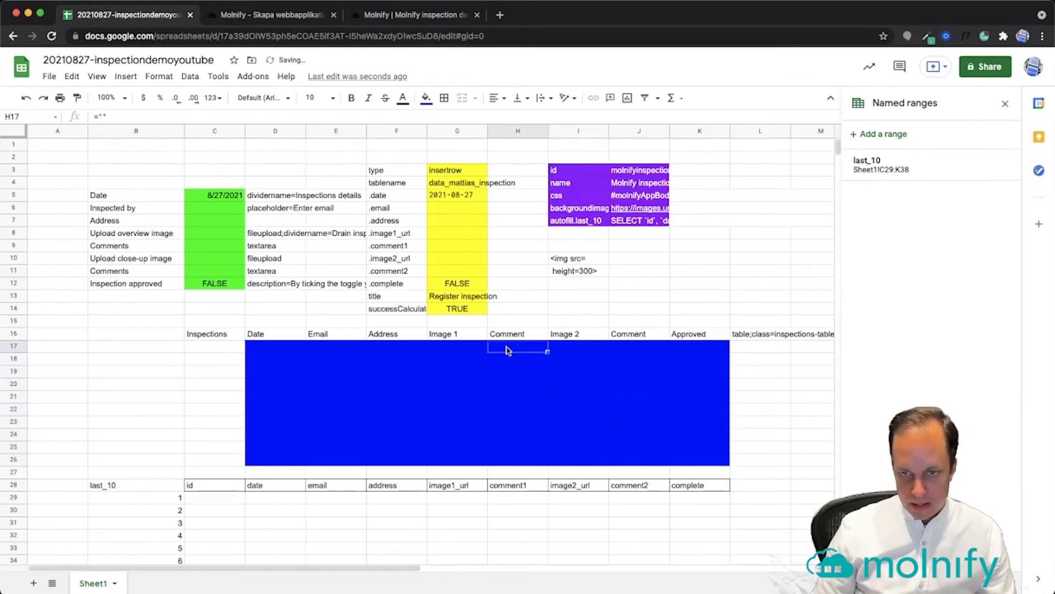
Copy the lookup formula into Comment cells H17 and J17 and fill H, J:K down to row 26
click(402, 350)
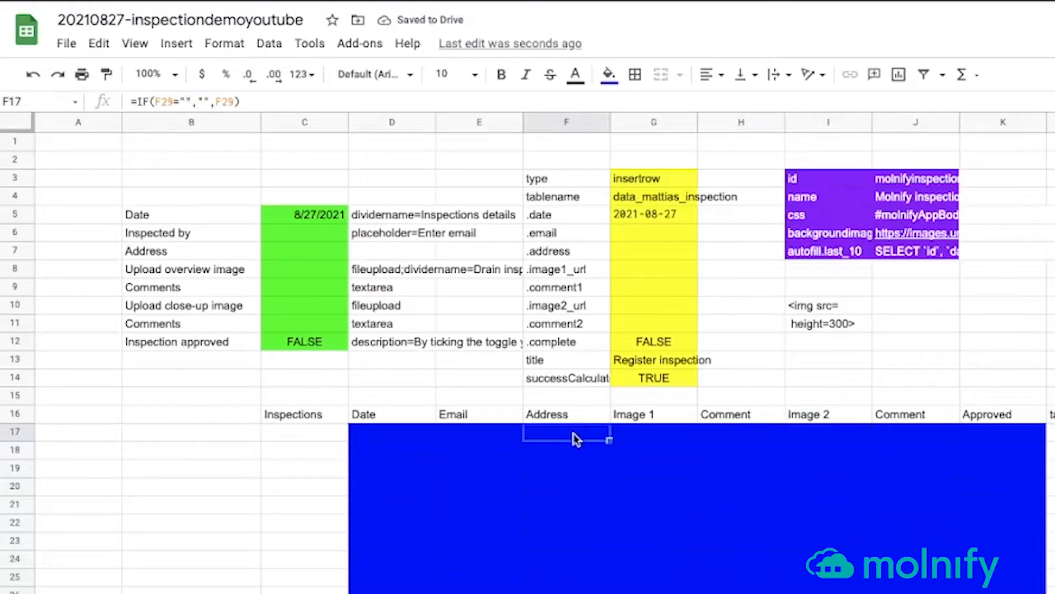
key(ctrl+c)
click(735, 438)
key(ctrl+v)
drag(785, 441, 781, 591)
click(746, 436)
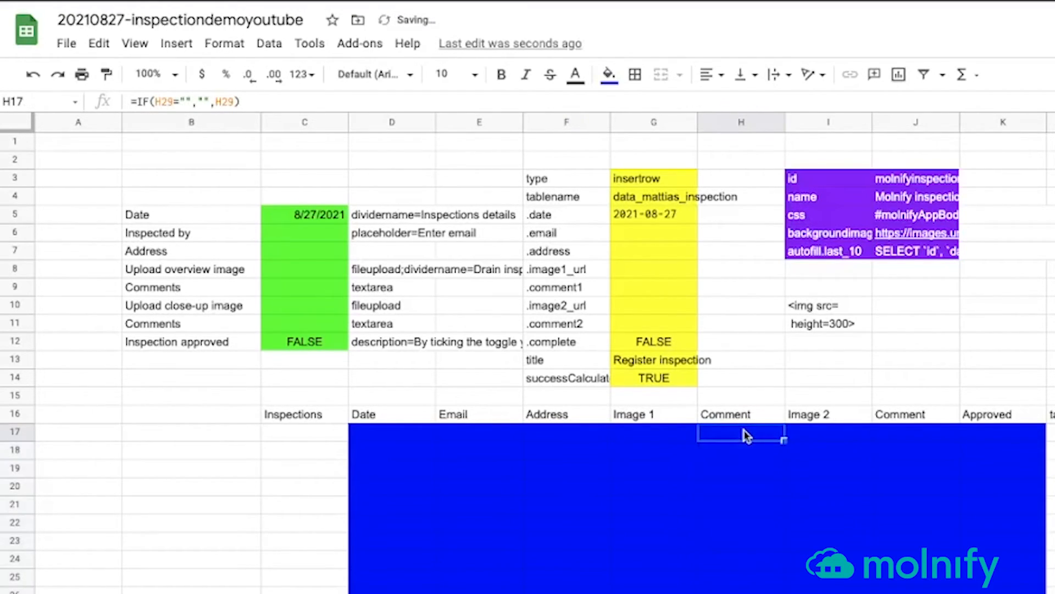
click(907, 434)
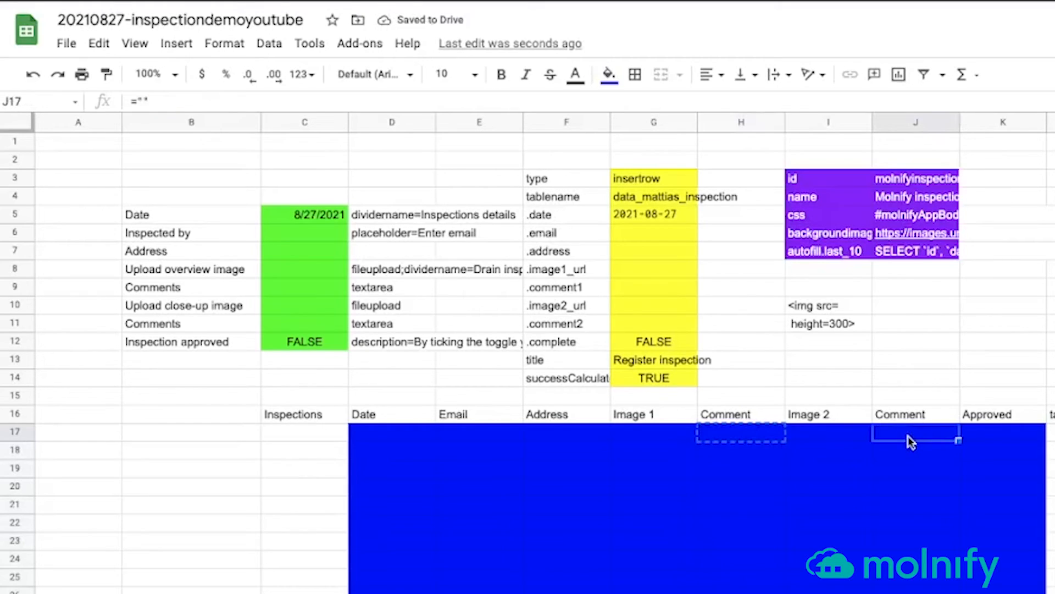
key(ctrl+v)
drag(959, 439, 1038, 592)
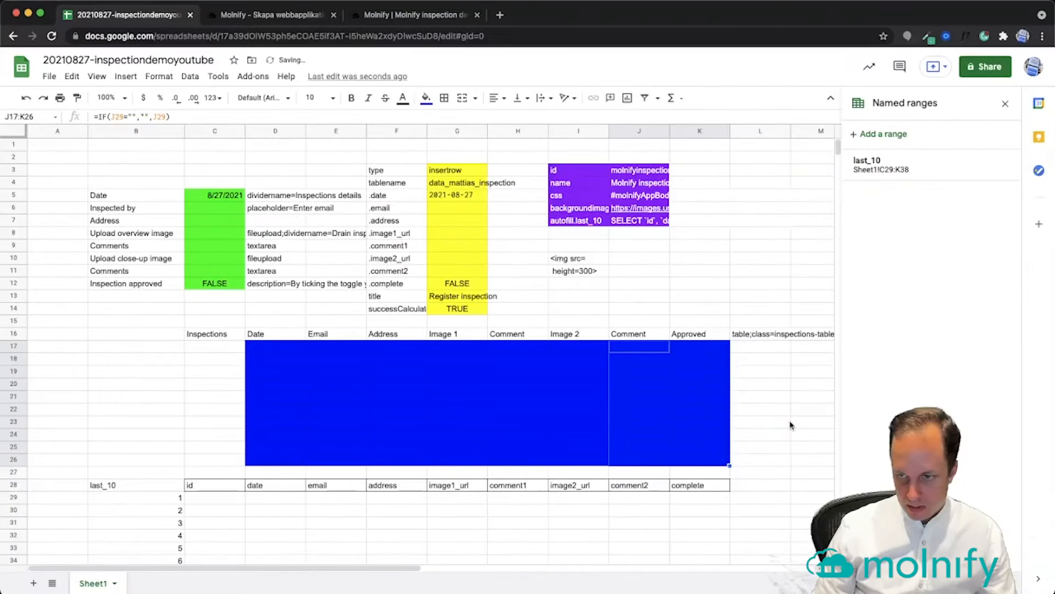
click(783, 424)
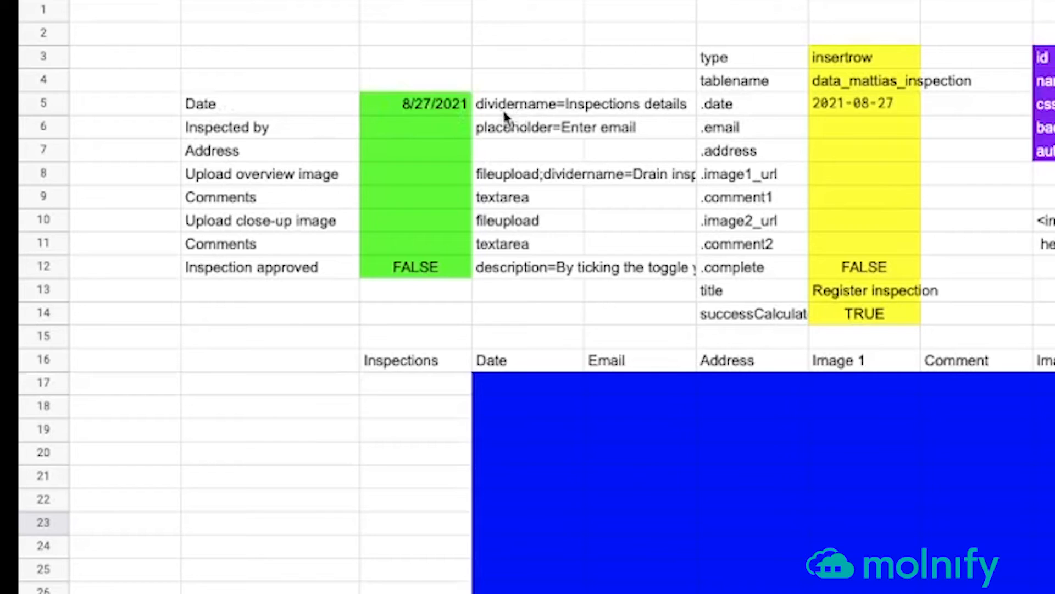
drag(269, 104, 529, 265)
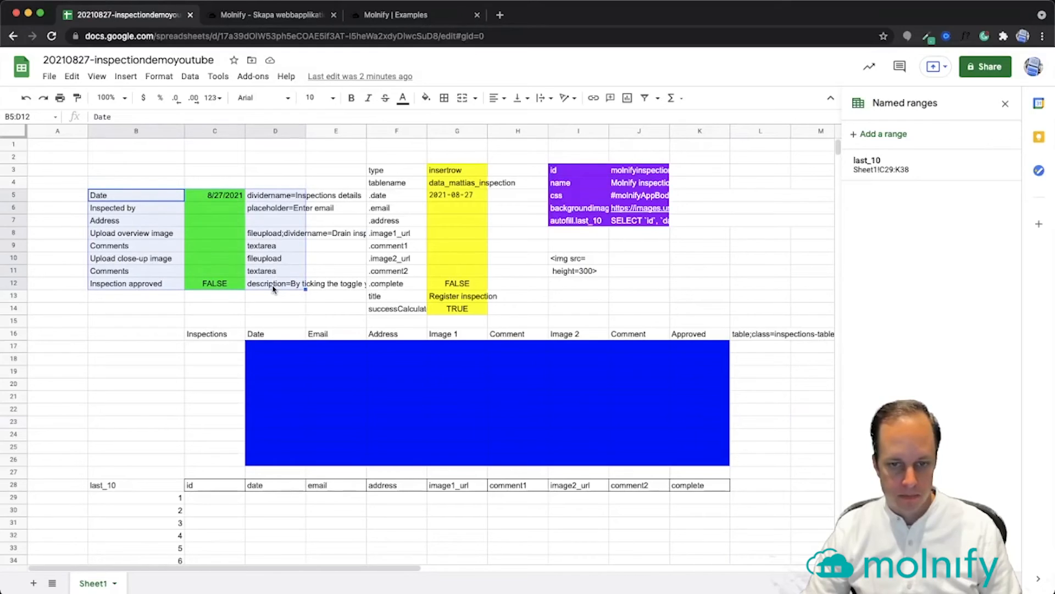
drag(372, 175, 478, 309)
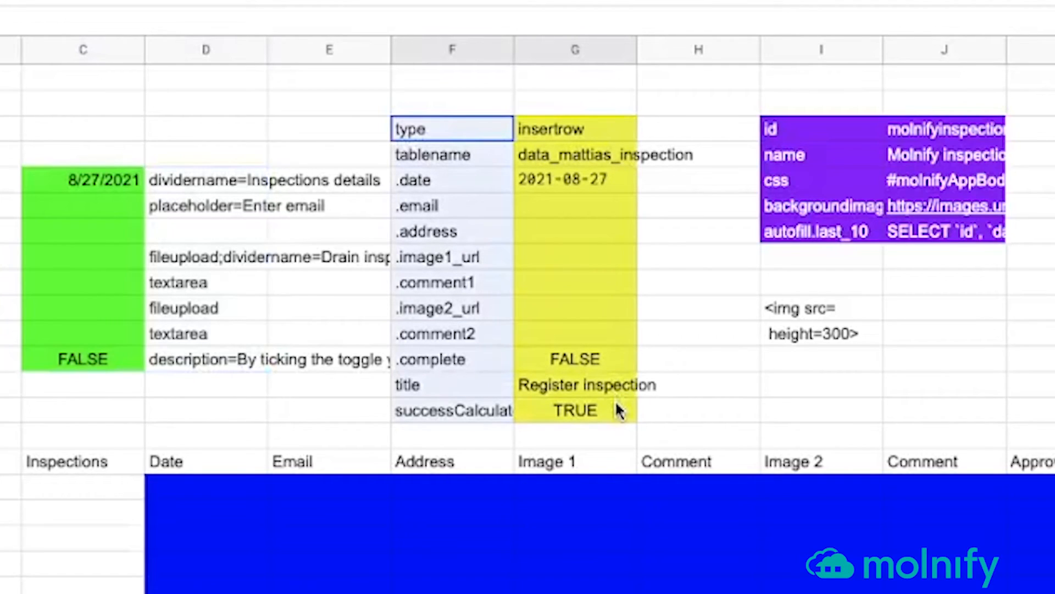
drag(615, 401, 615, 401)
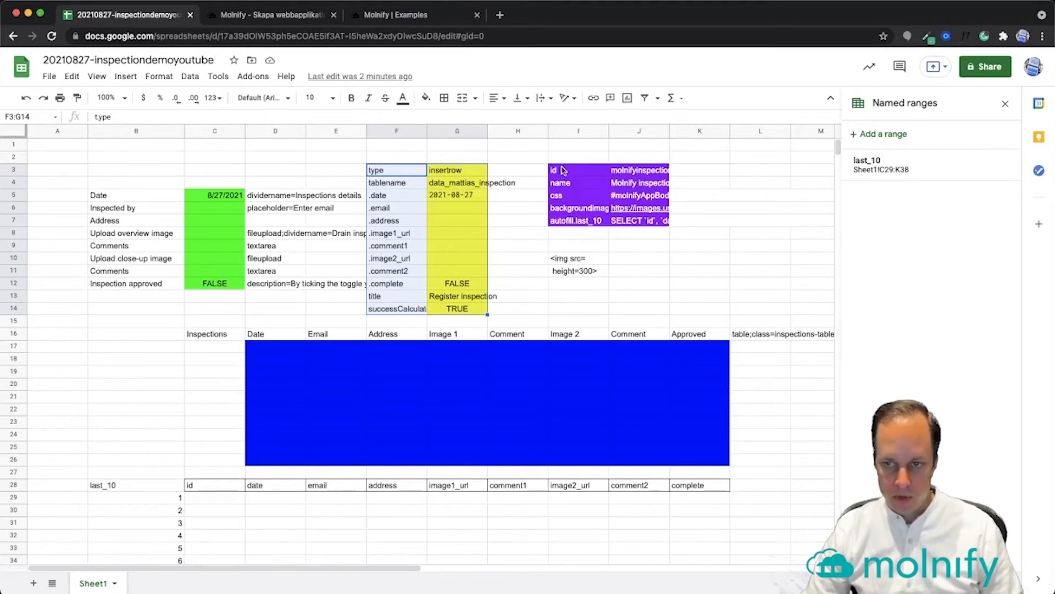
click(563, 170)
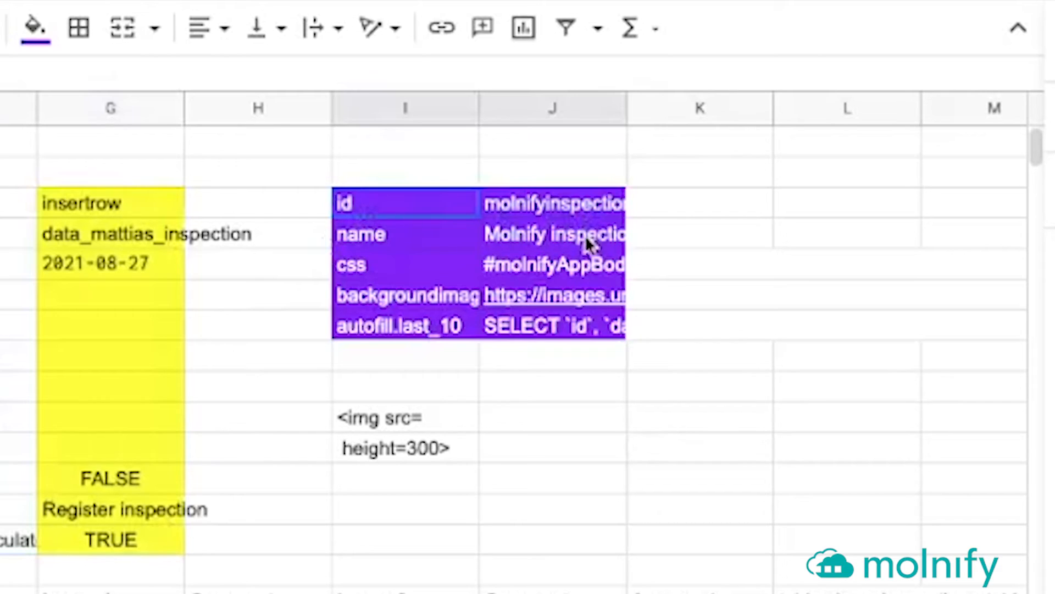
drag(587, 242, 417, 329)
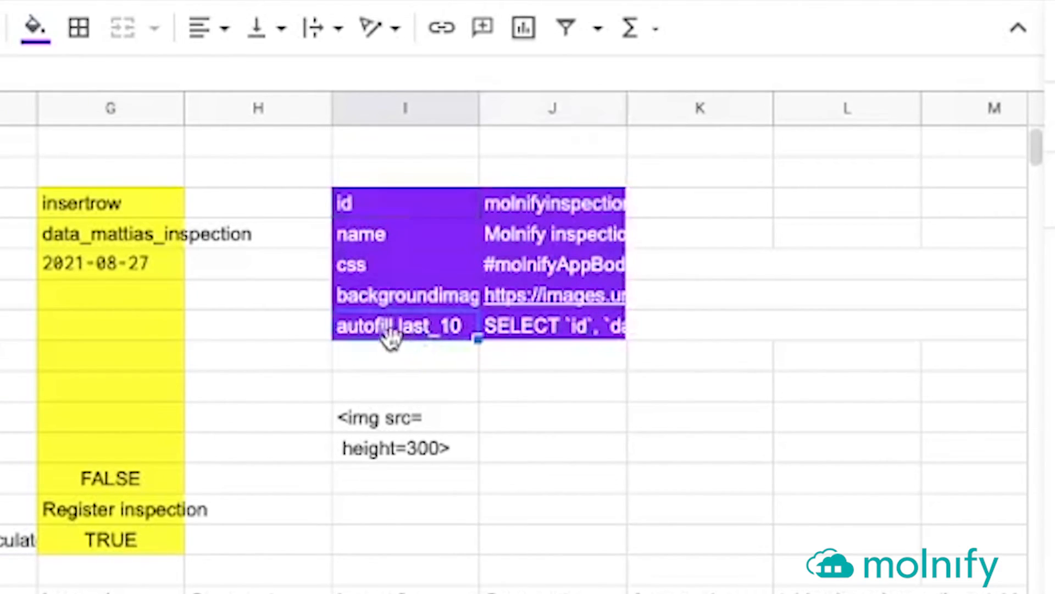
click(569, 333)
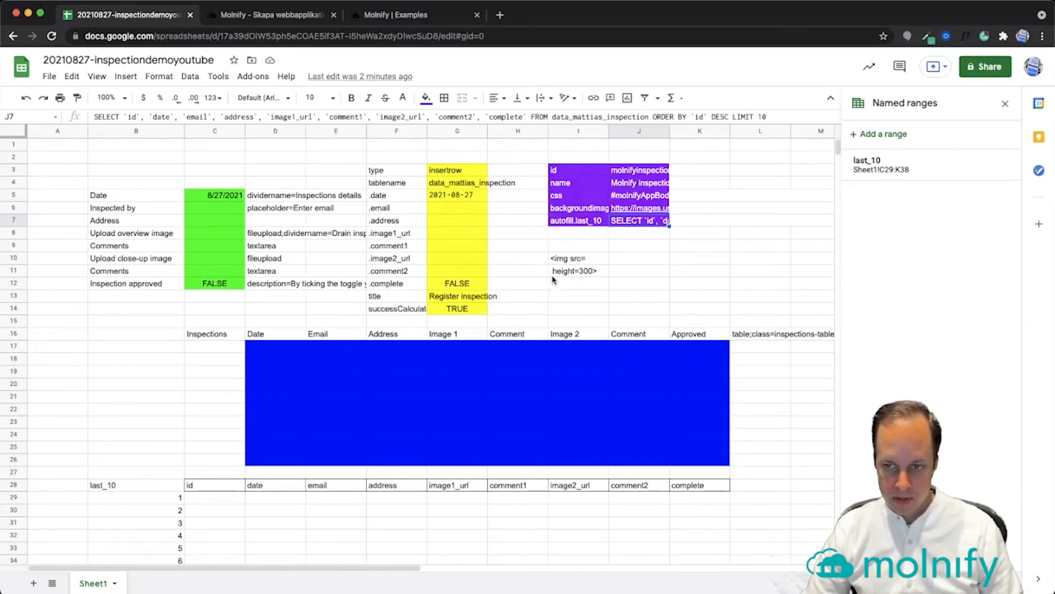
scroll(552, 279, down, 5)
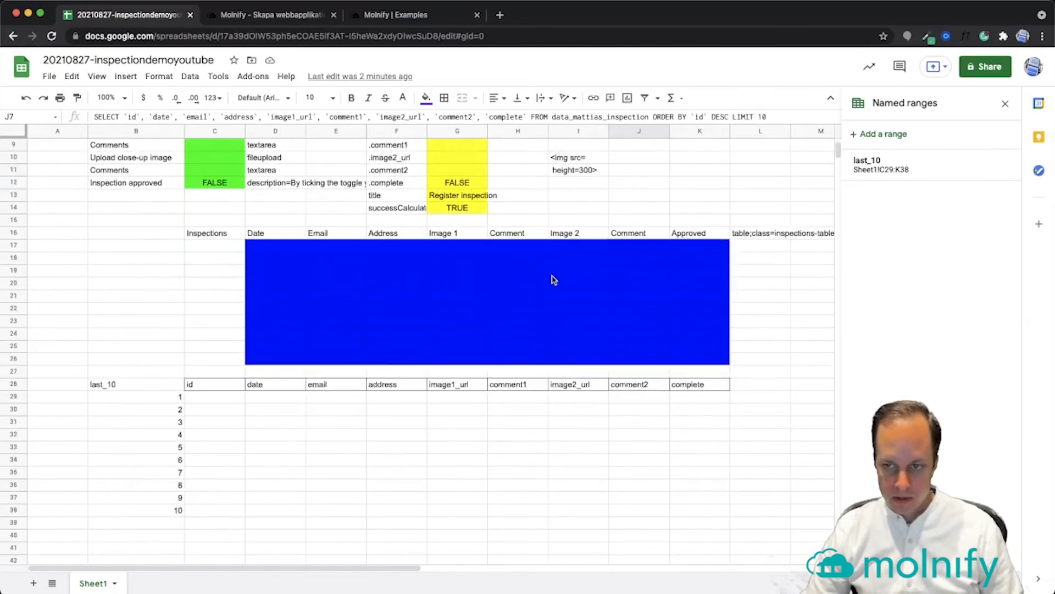
click(138, 364)
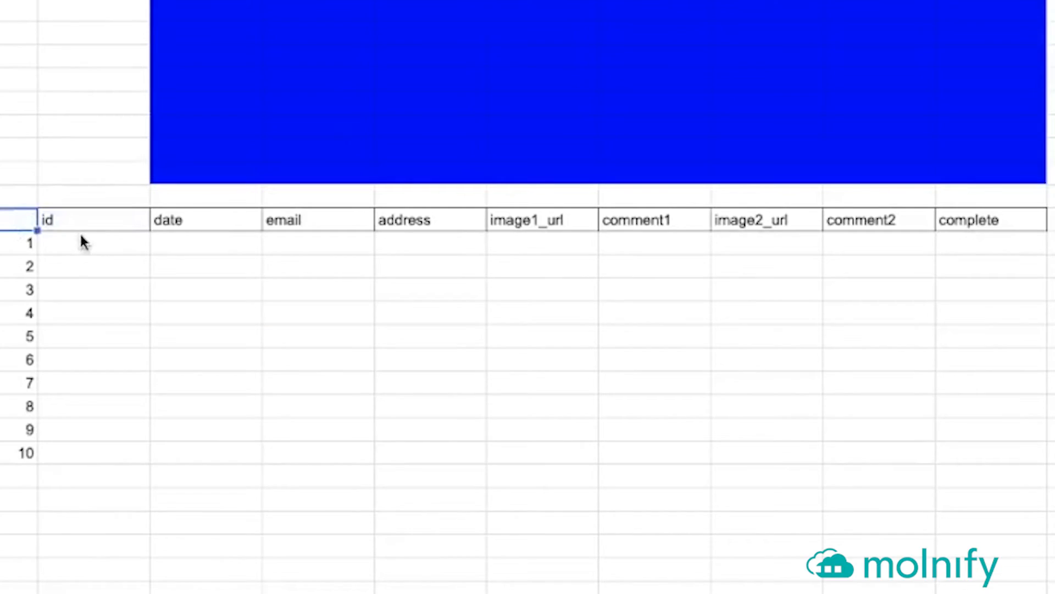
drag(208, 367, 709, 490)
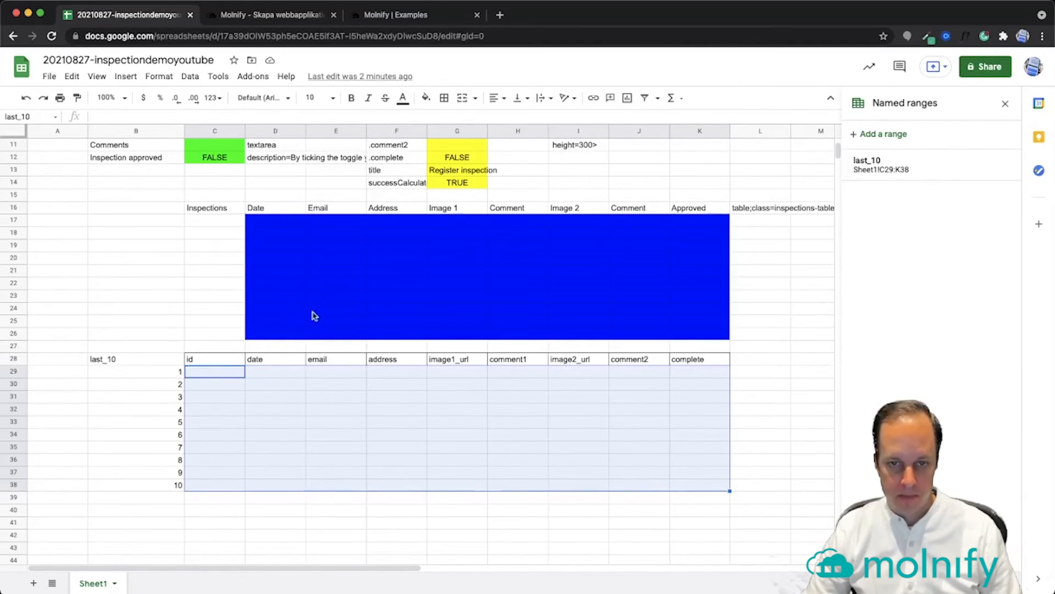
drag(205, 209, 559, 227)
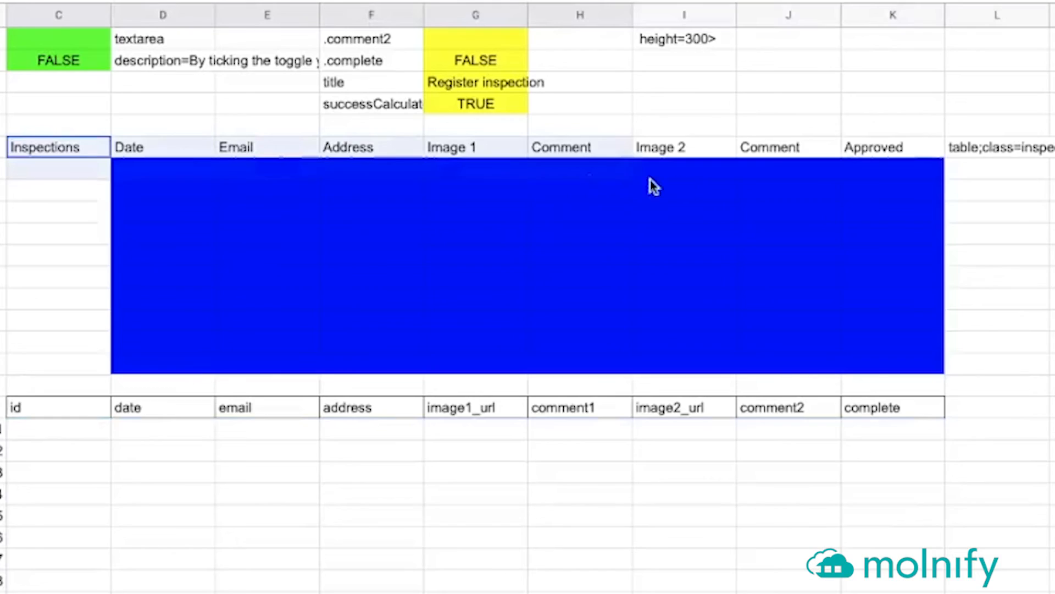
drag(654, 187, 949, 357)
scroll(868, 317, up, 3)
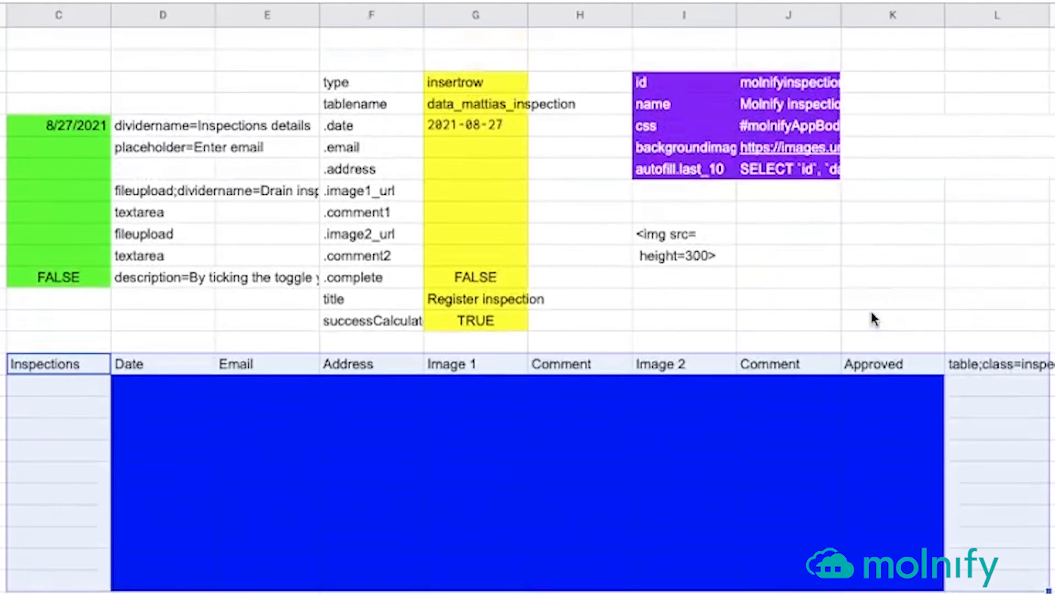
click(864, 258)
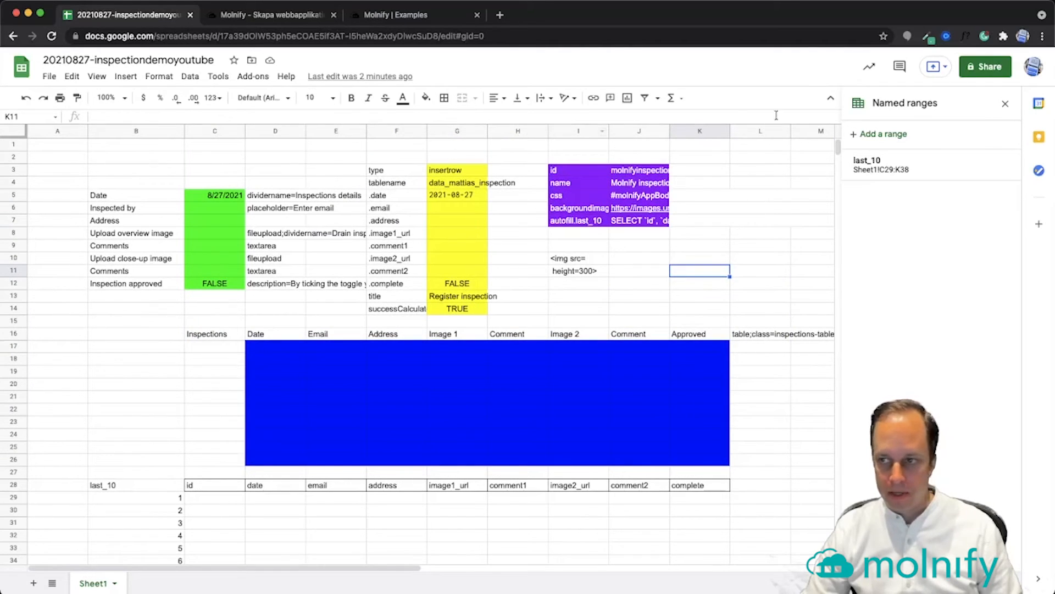
Share the spreadsheet as Editor with the Molnify service account, notifications turned off
click(986, 67)
click(390, 262)
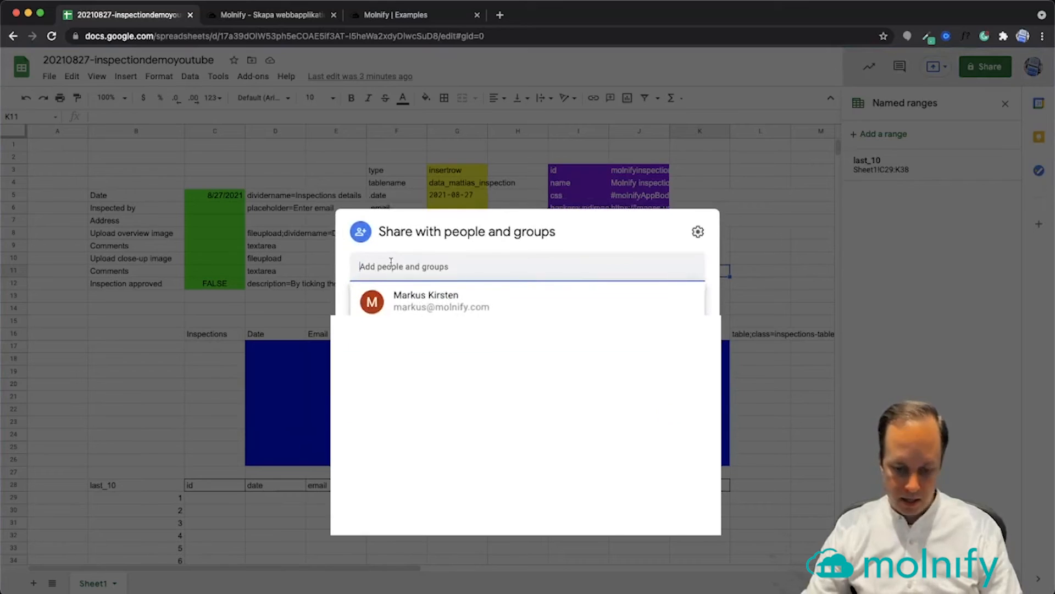
key(super+v)
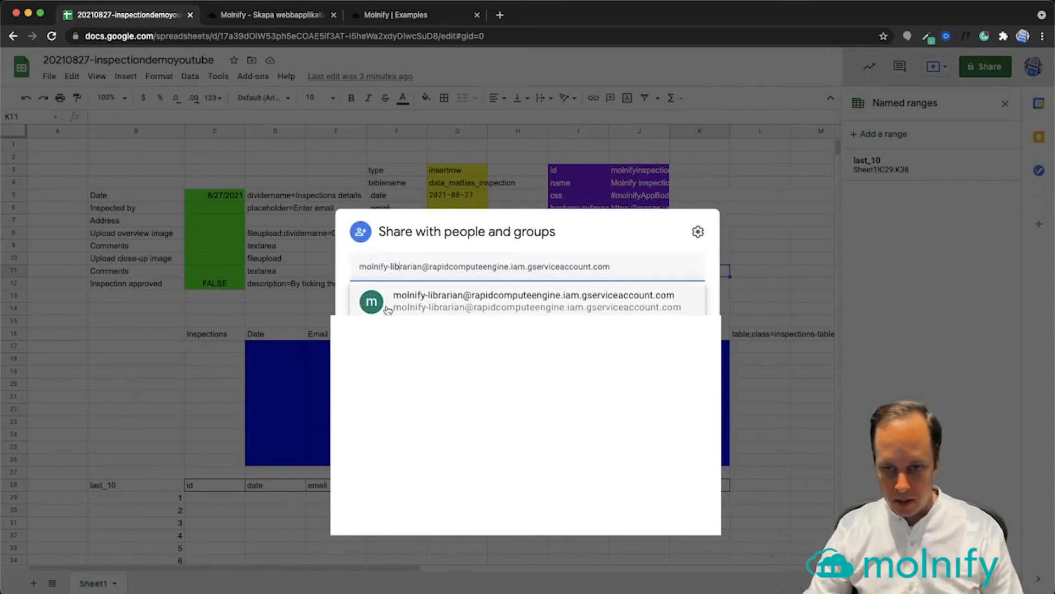
click(435, 303)
click(361, 293)
click(679, 388)
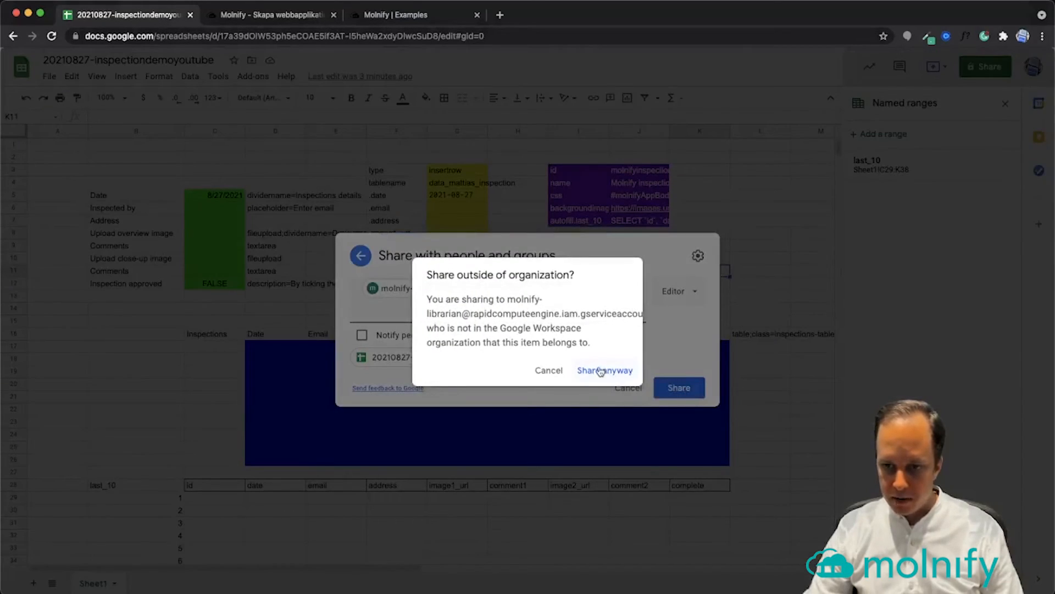
click(601, 371)
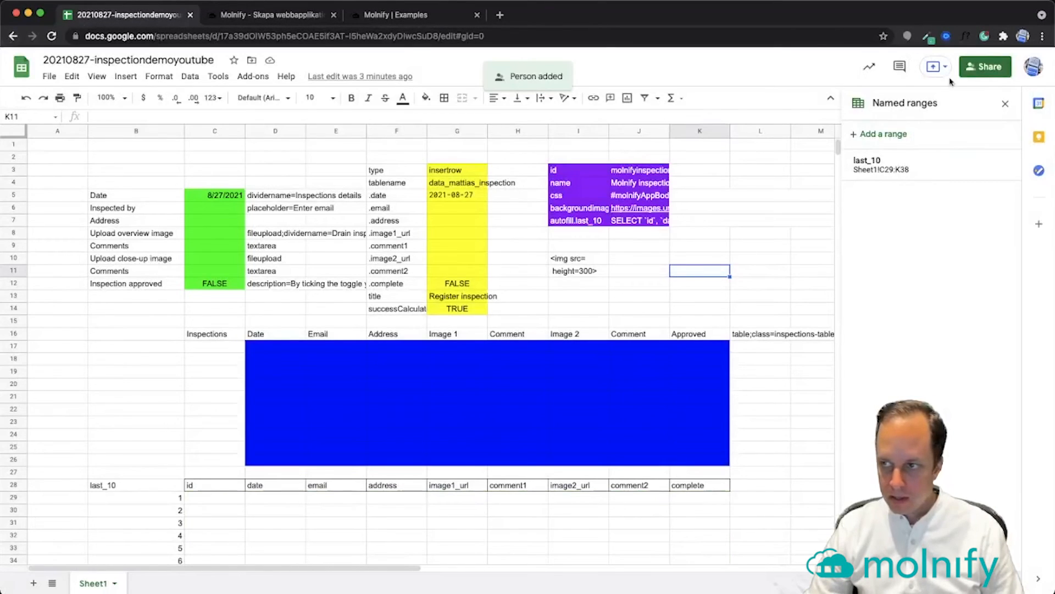
Grab the spreadsheet's web address and switch to the Molnify Examples page
click(524, 36)
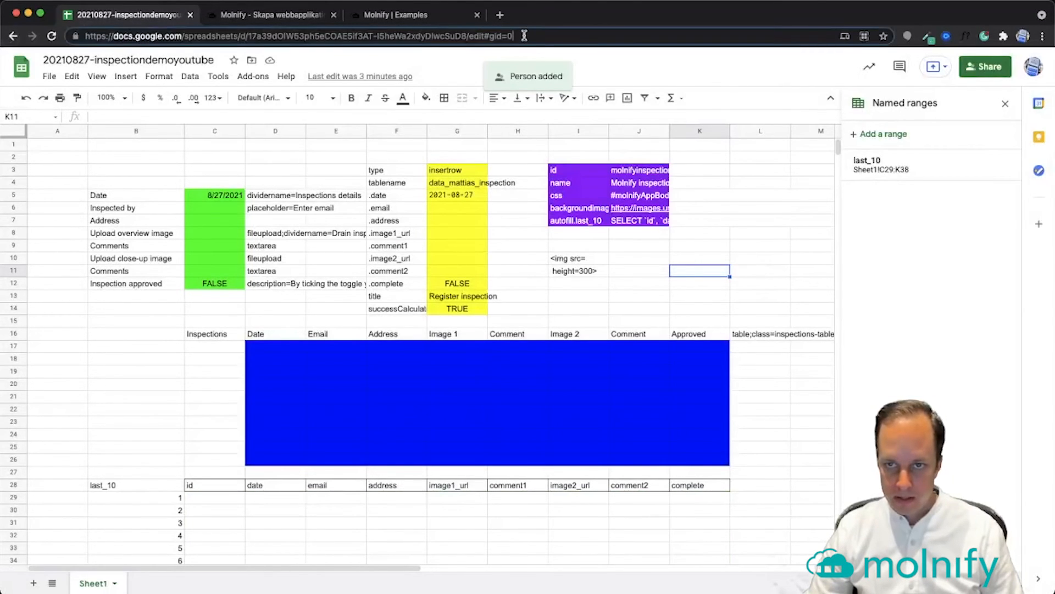
key(super+a)
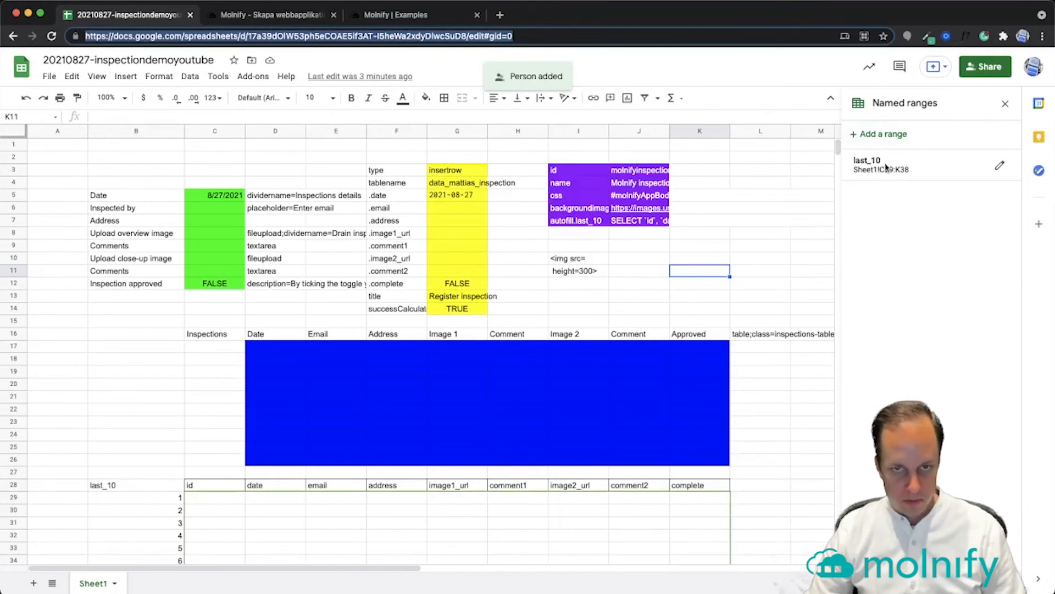
click(522, 208)
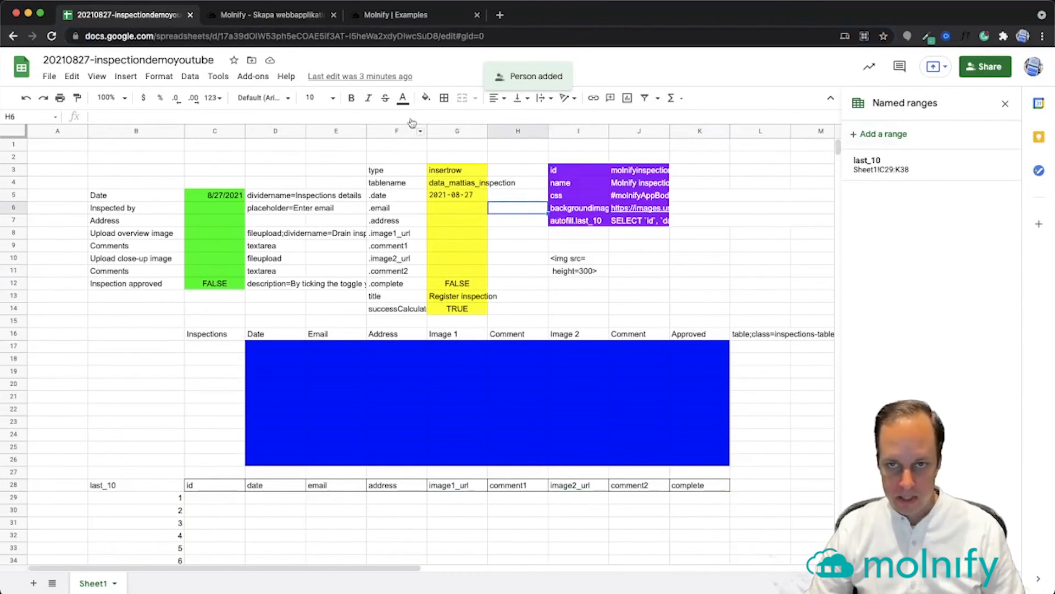
click(400, 17)
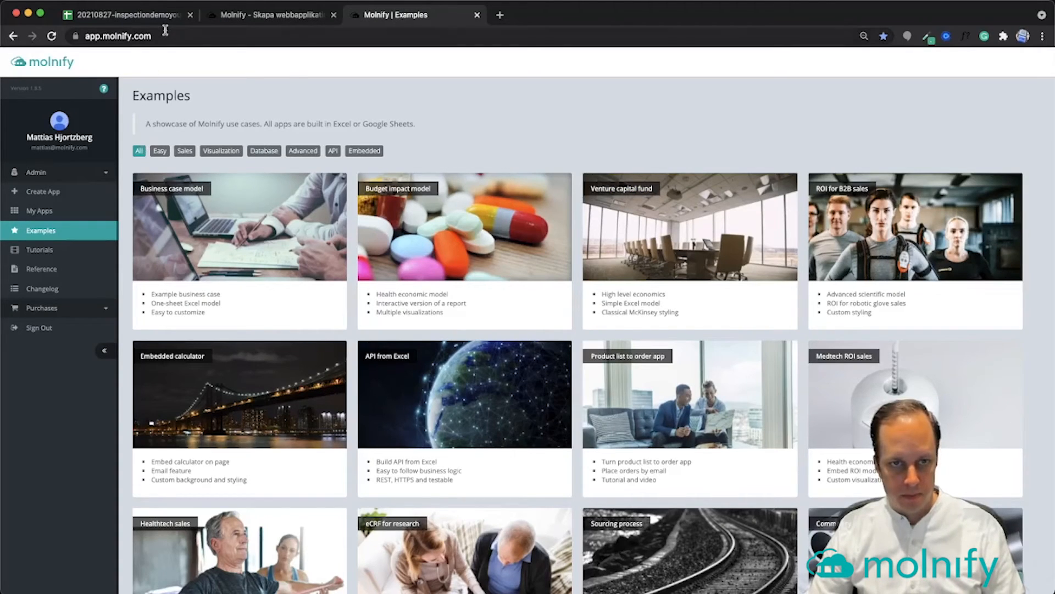
Create a Molnify app by linking the spreadsheet URL, then open the inspection demo app
click(43, 193)
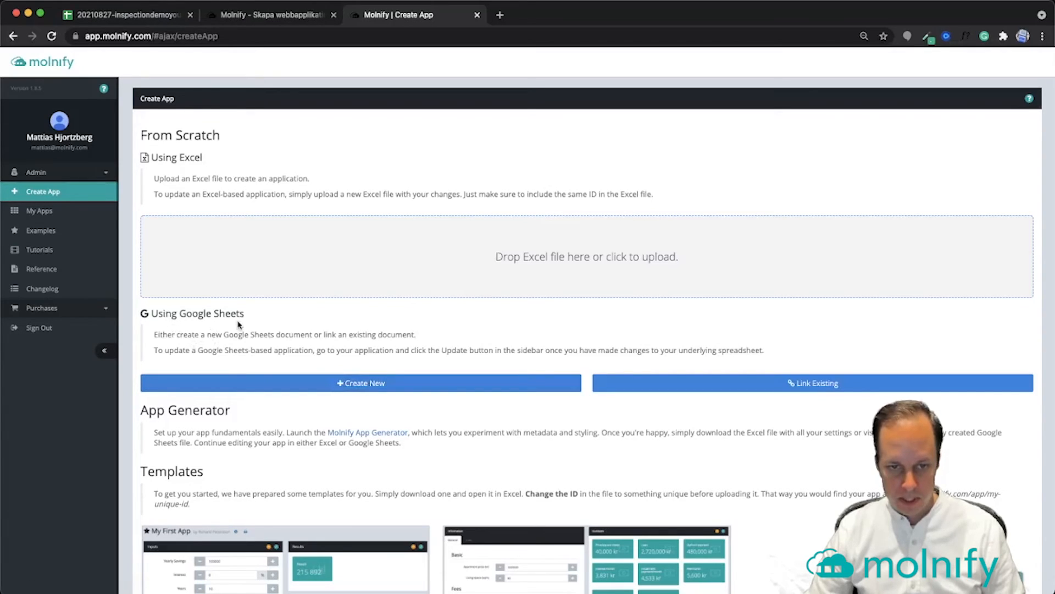
click(811, 386)
click(398, 122)
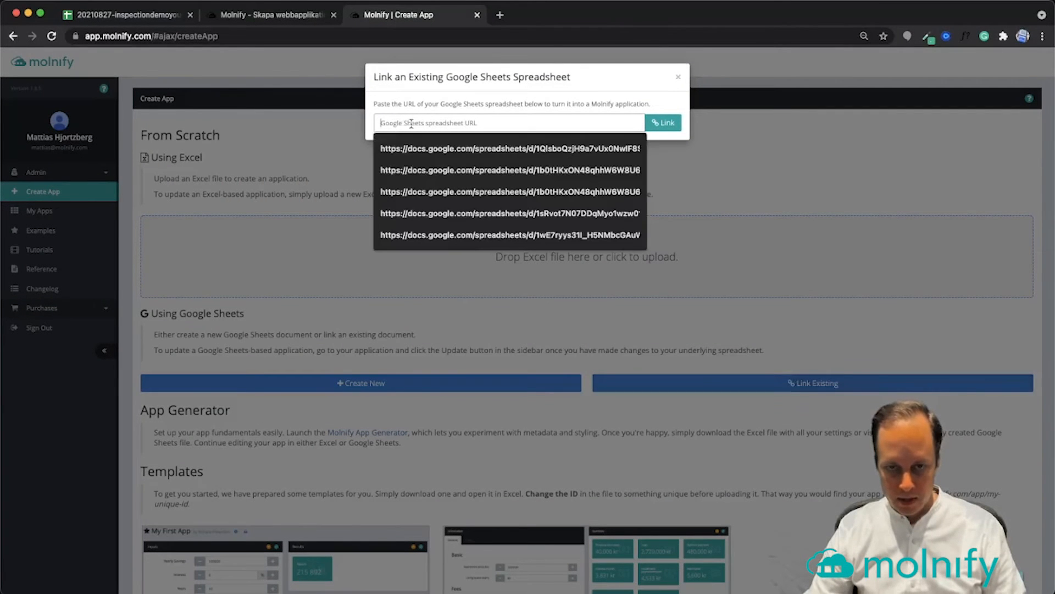
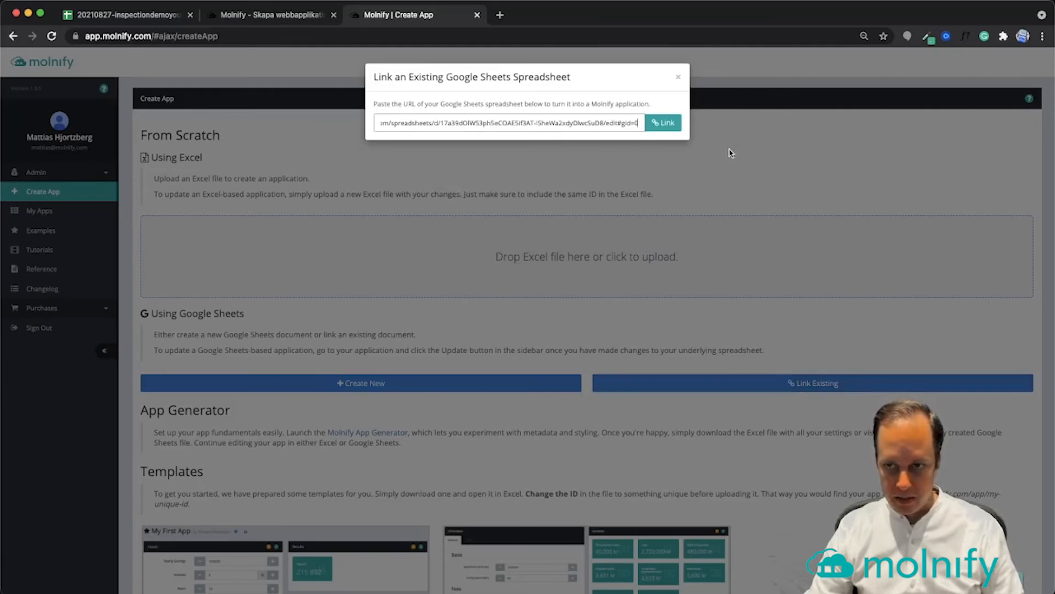
click(661, 127)
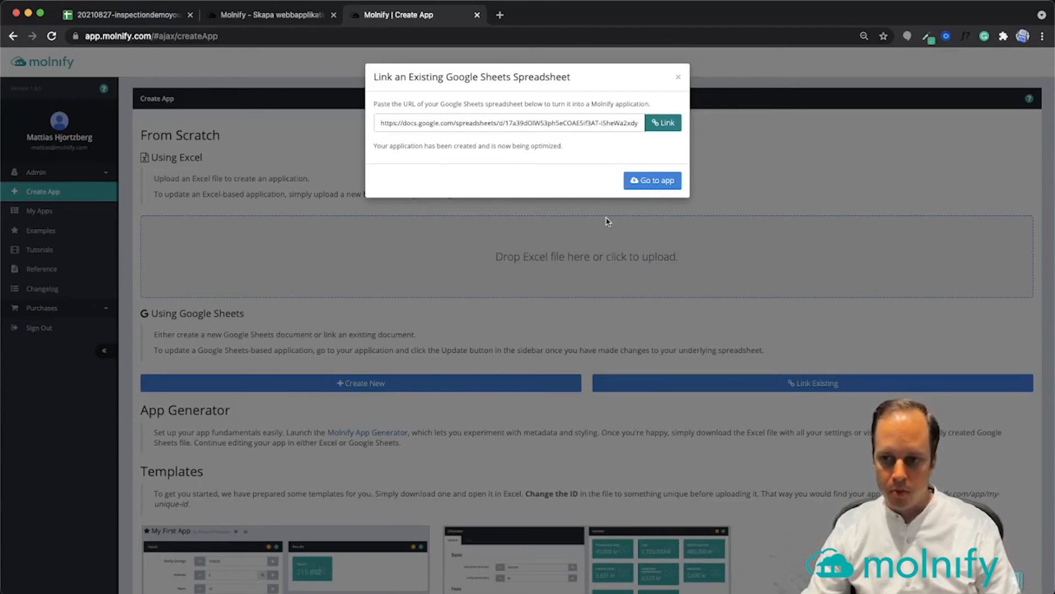
click(655, 183)
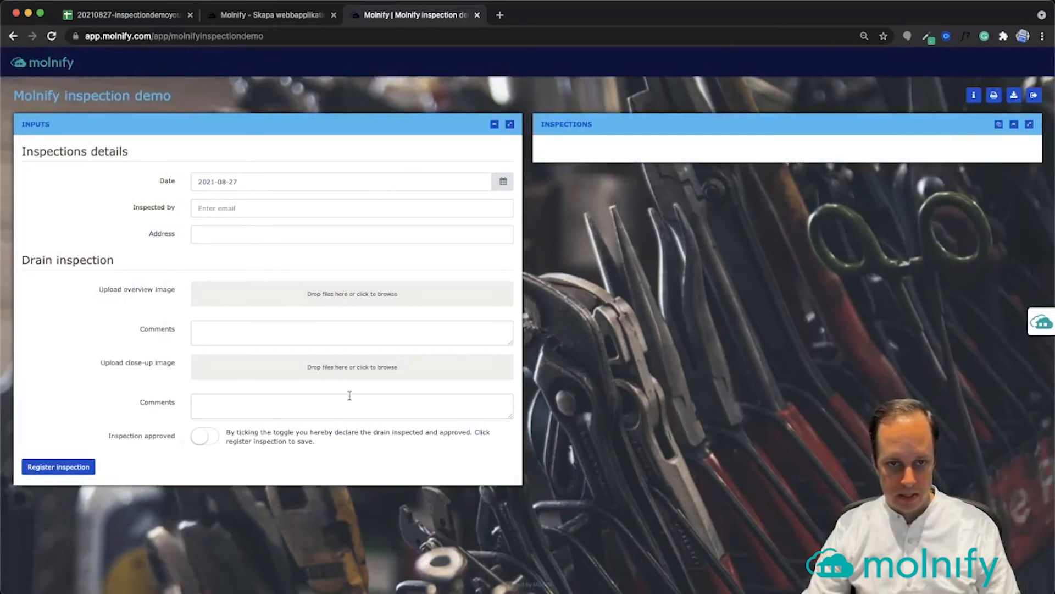
Autofill the inspector's e-mail and address from saved browser details, then review the listed past inspections
click(240, 207)
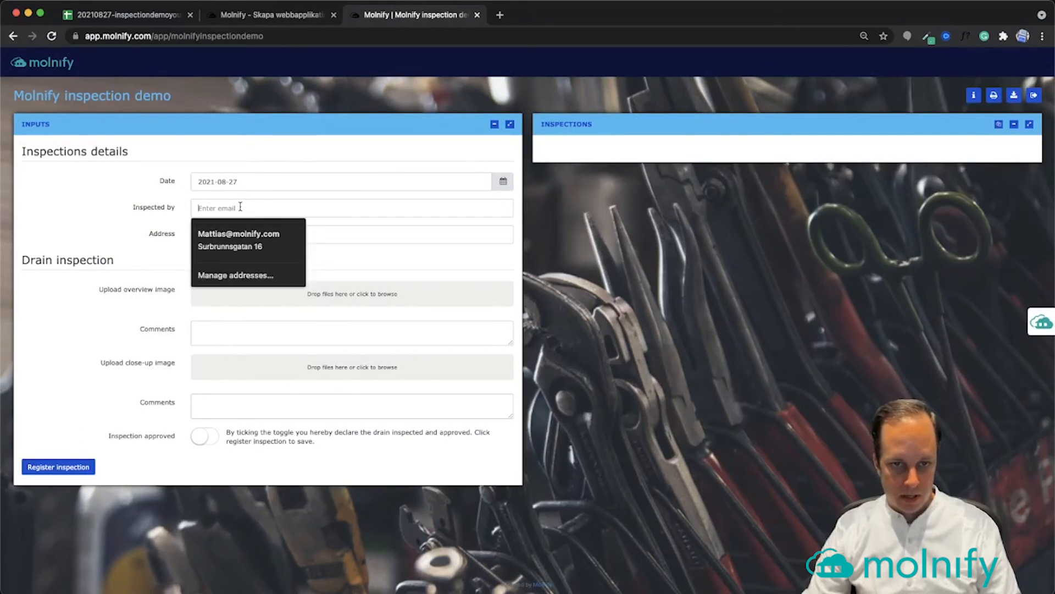
click(225, 243)
click(229, 235)
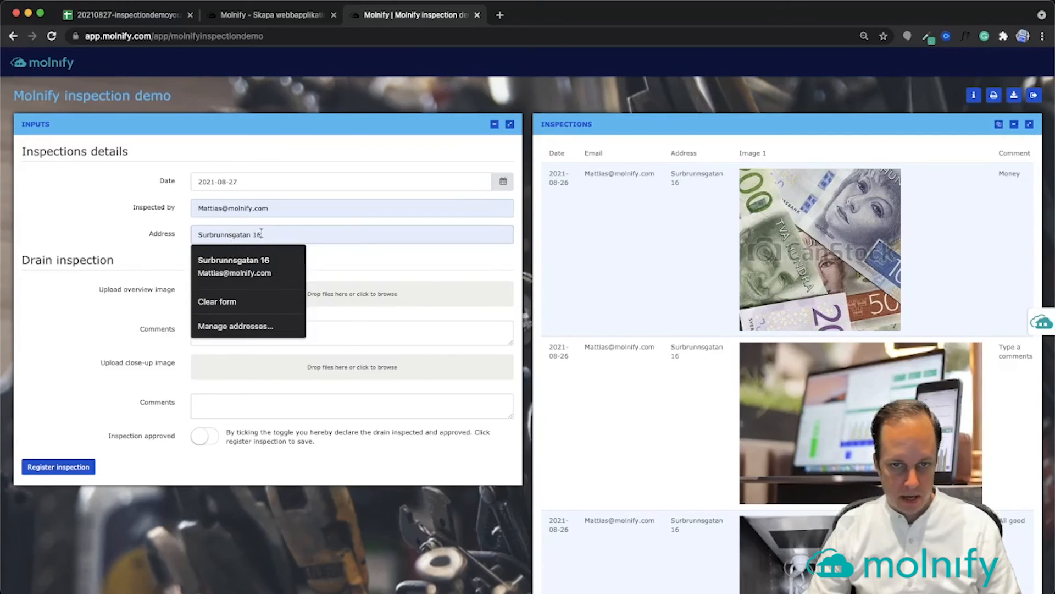
click(371, 266)
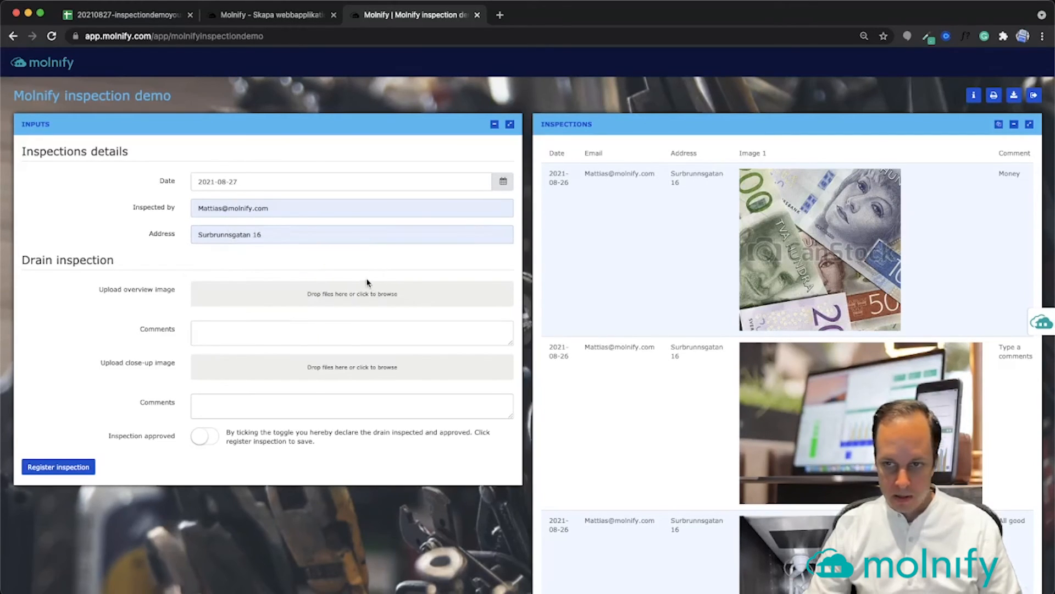
scroll(858, 239, right, 7)
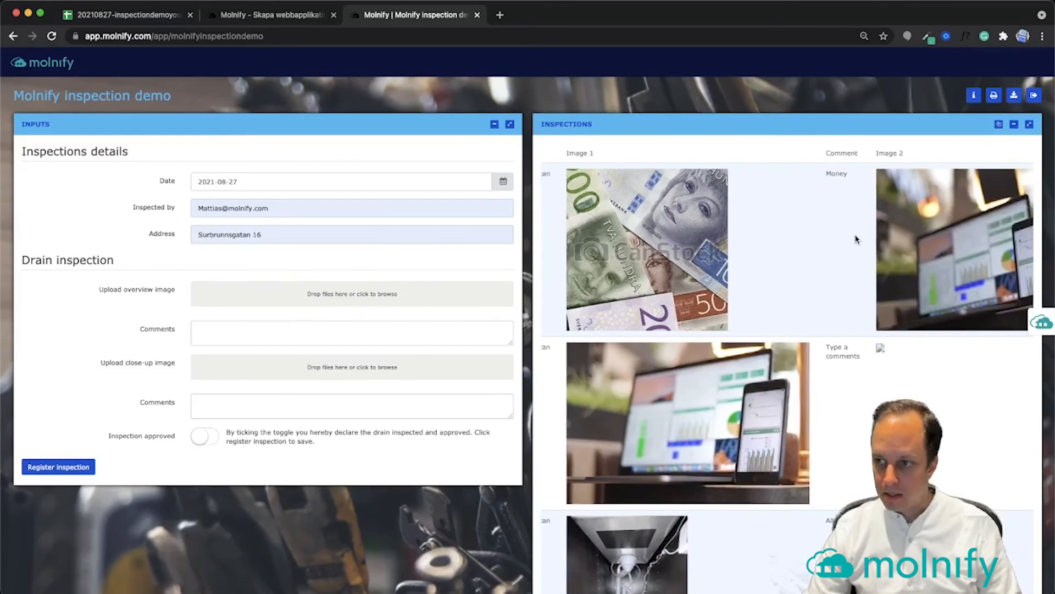
scroll(856, 240, left, 7)
scroll(854, 239, down, 5)
scroll(850, 240, right, 6)
scroll(850, 237, left, 6)
scroll(714, 220, up, 5)
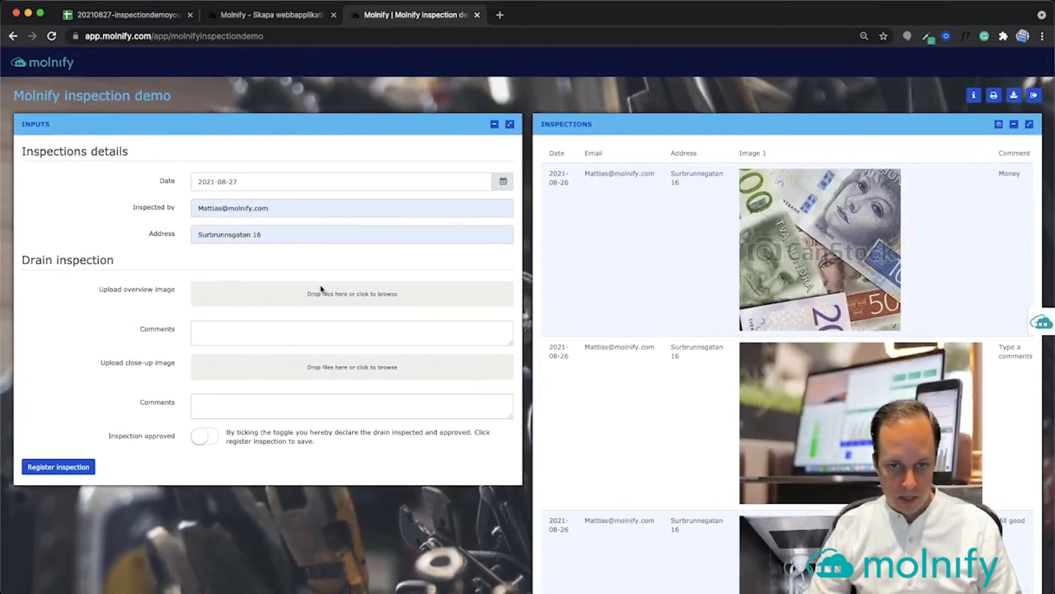
Upload 202006.jpg as the overview image and comment it with the inspector's name
click(369, 297)
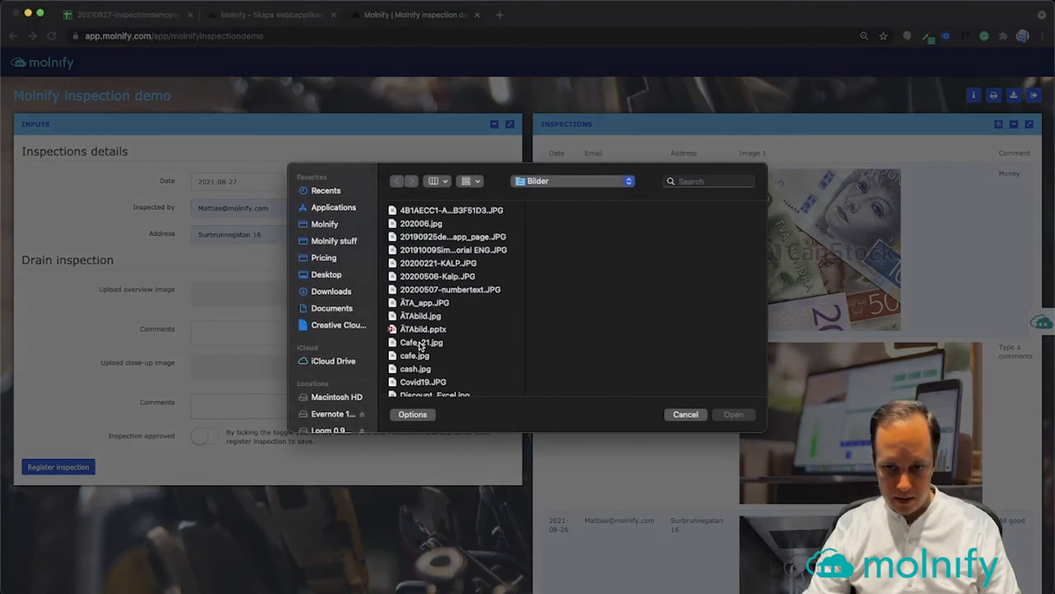
click(424, 224)
click(734, 415)
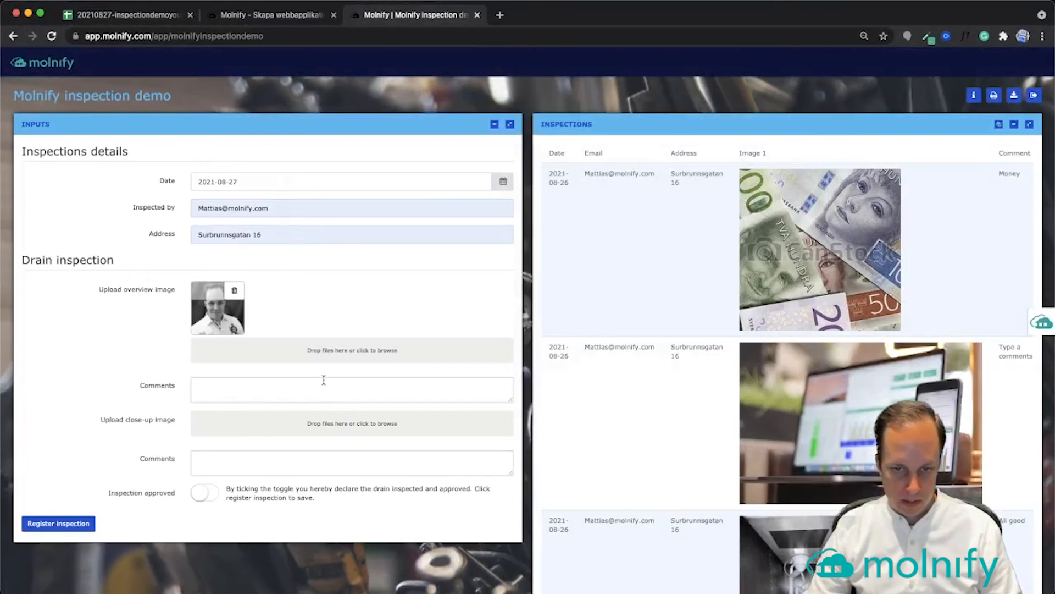
click(323, 385)
text(Mattias)
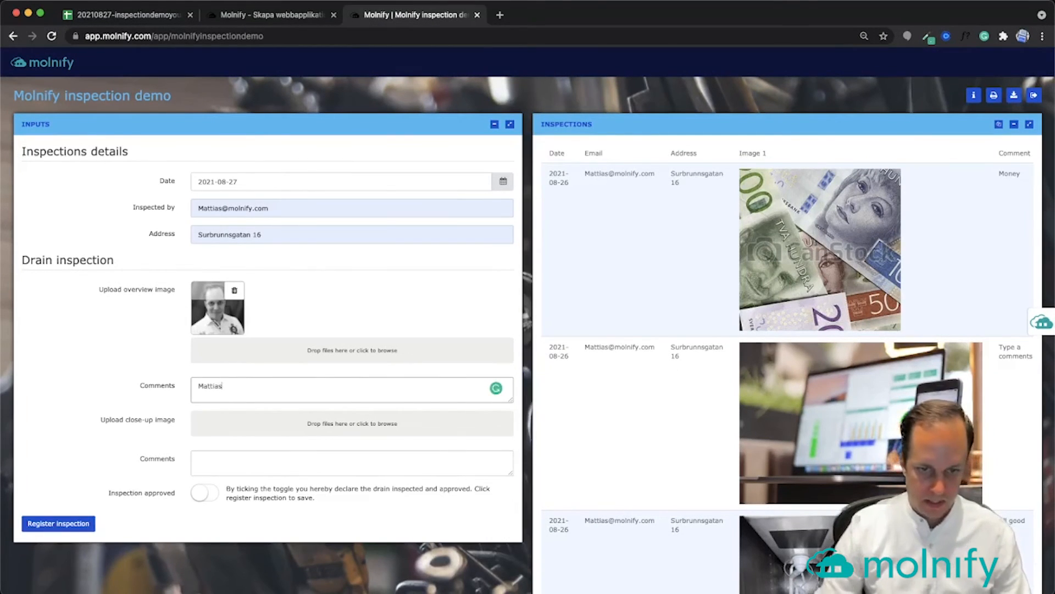
Upload hus.jpg as the close-up commented 'A house' and mark the inspection approved
click(338, 426)
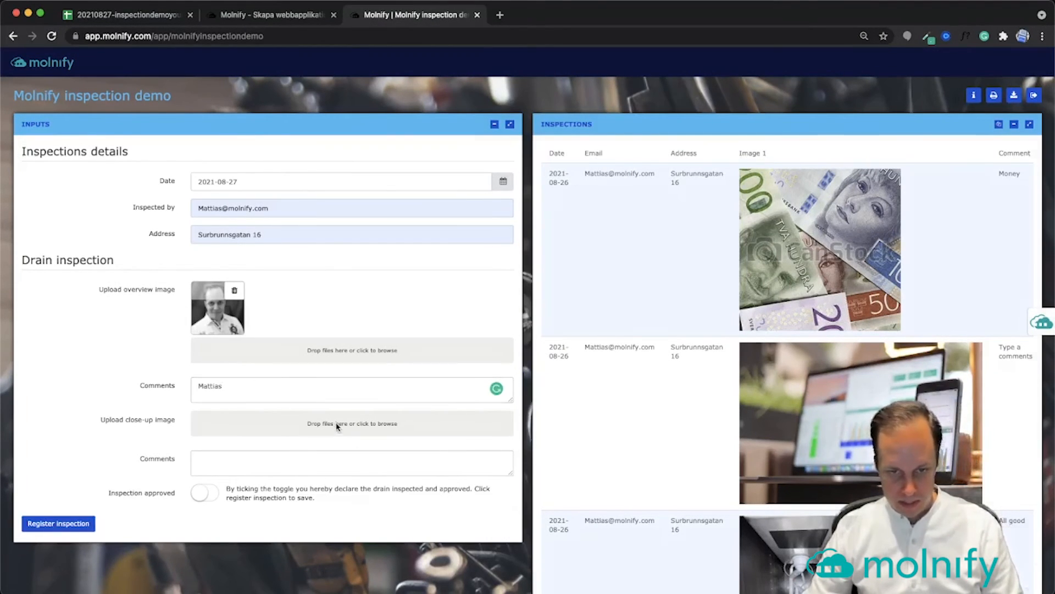
scroll(401, 350, down, 5)
scroll(401, 350, down, 5)
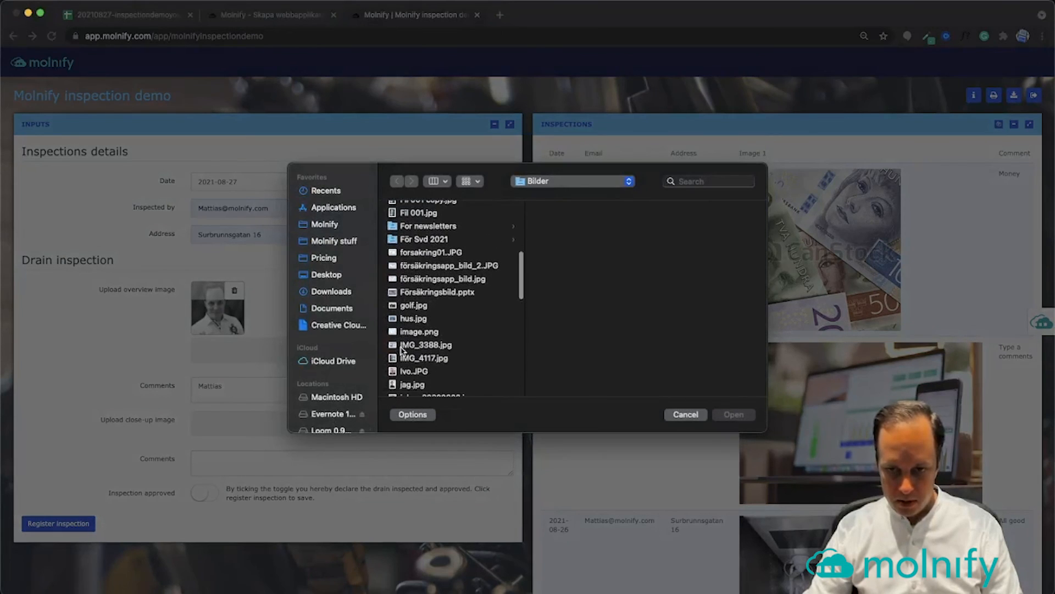
click(413, 320)
click(734, 416)
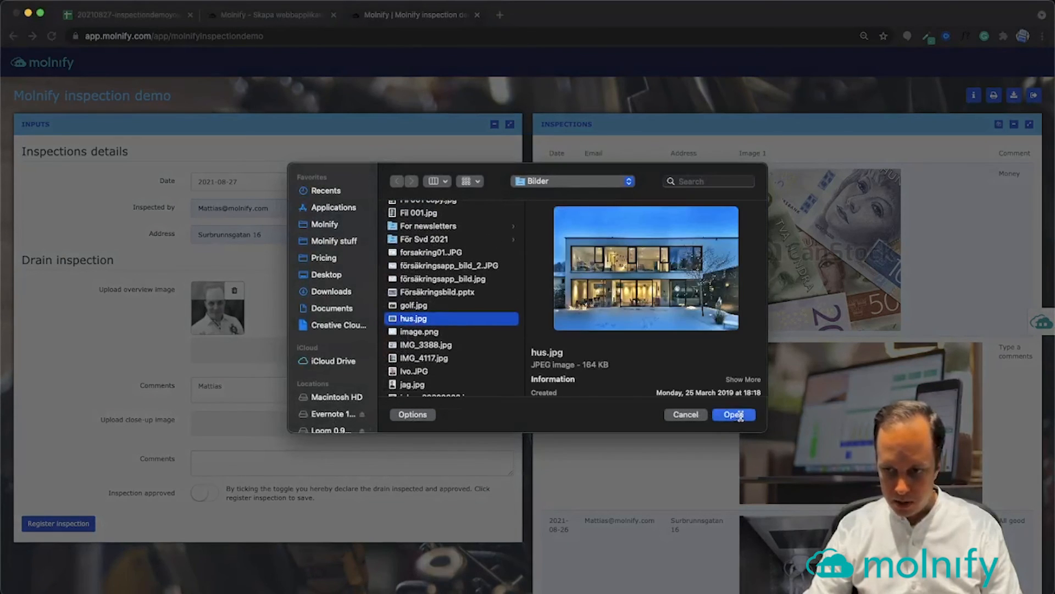
click(286, 518)
text(A)
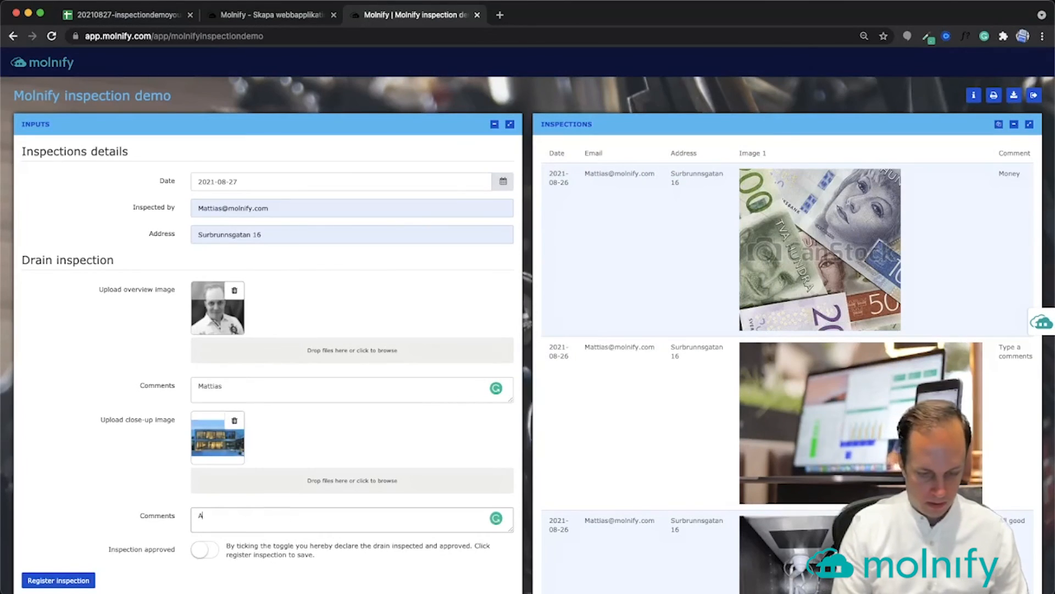
text( house)
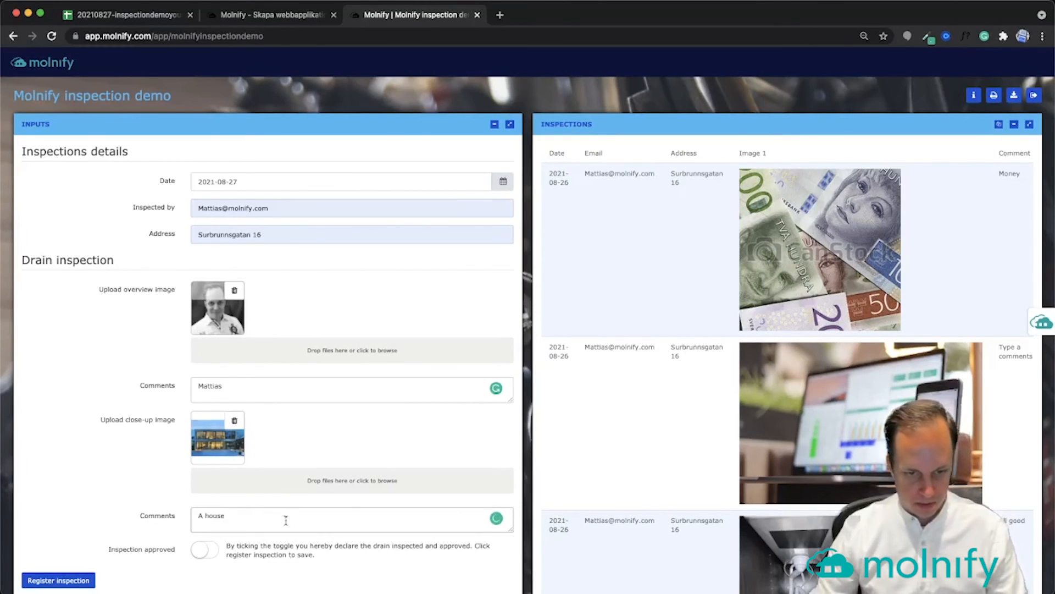
click(210, 551)
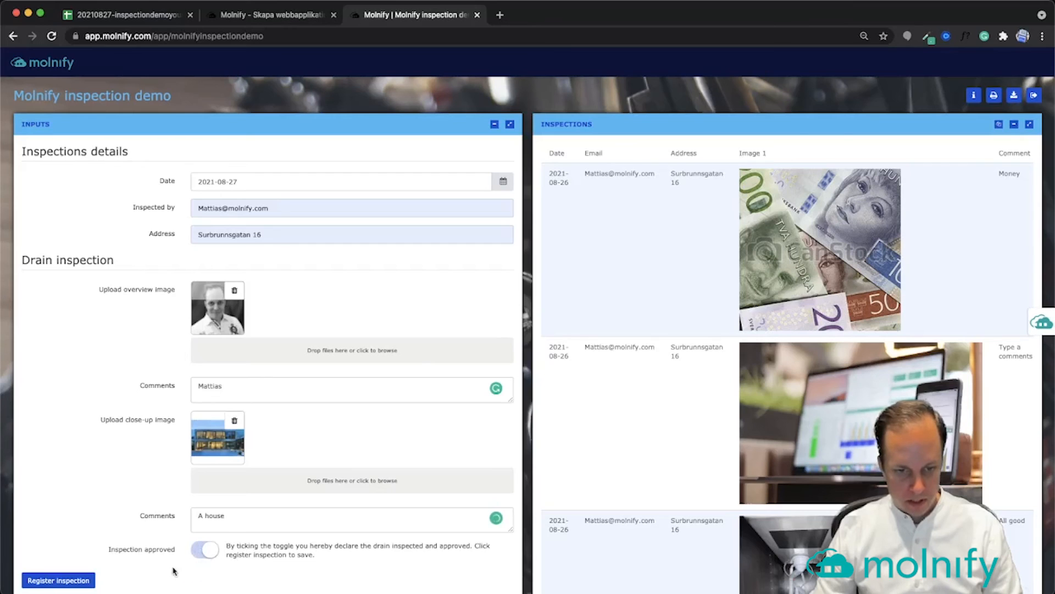
Register the inspection and check the new 2021-08-27 row shows both images
click(67, 581)
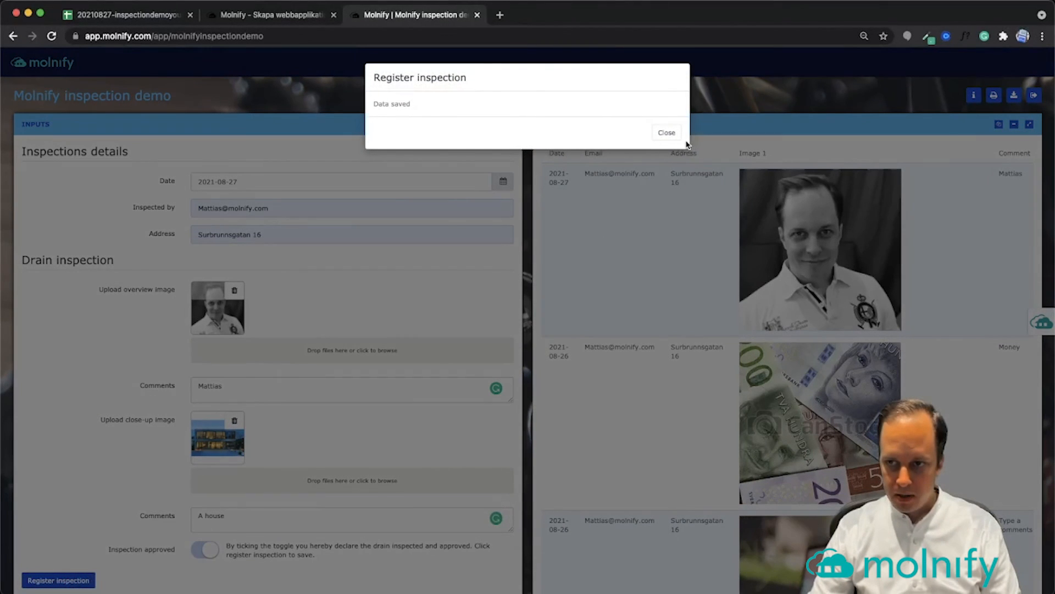
click(666, 133)
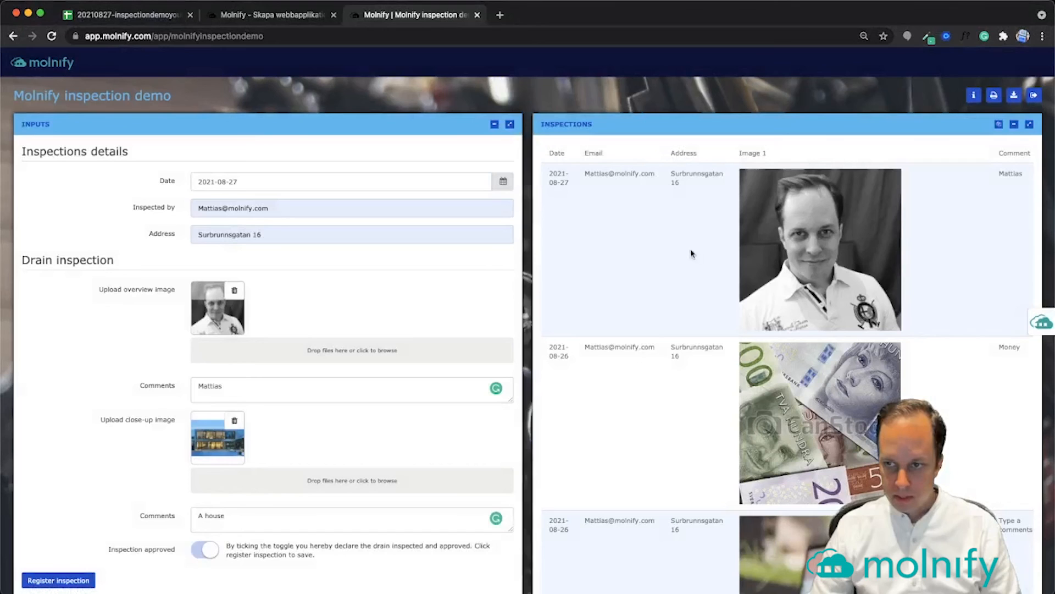
scroll(822, 246, right, 5)
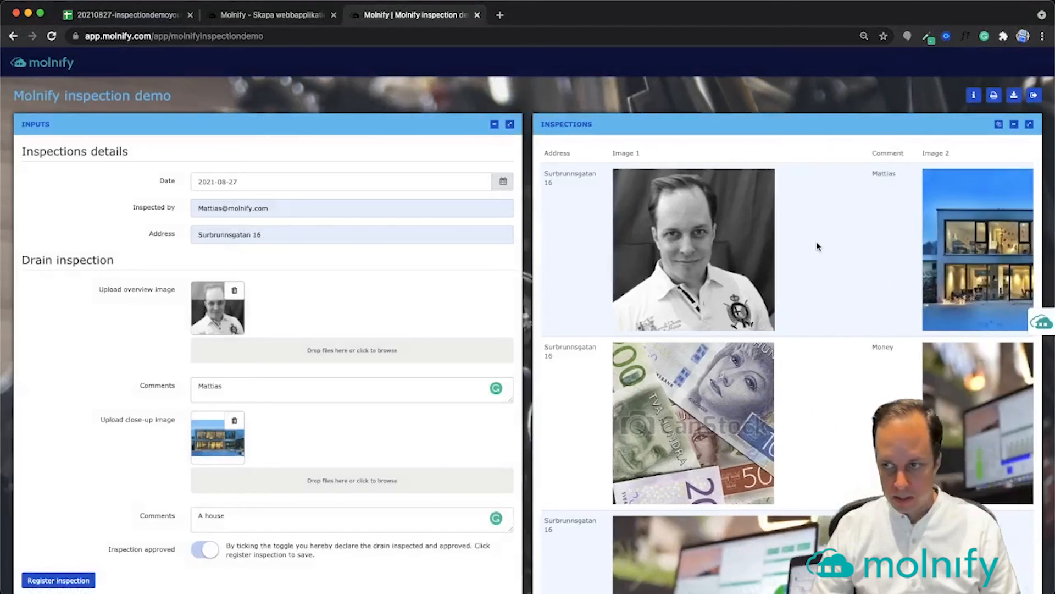
scroll(817, 245, left, 5)
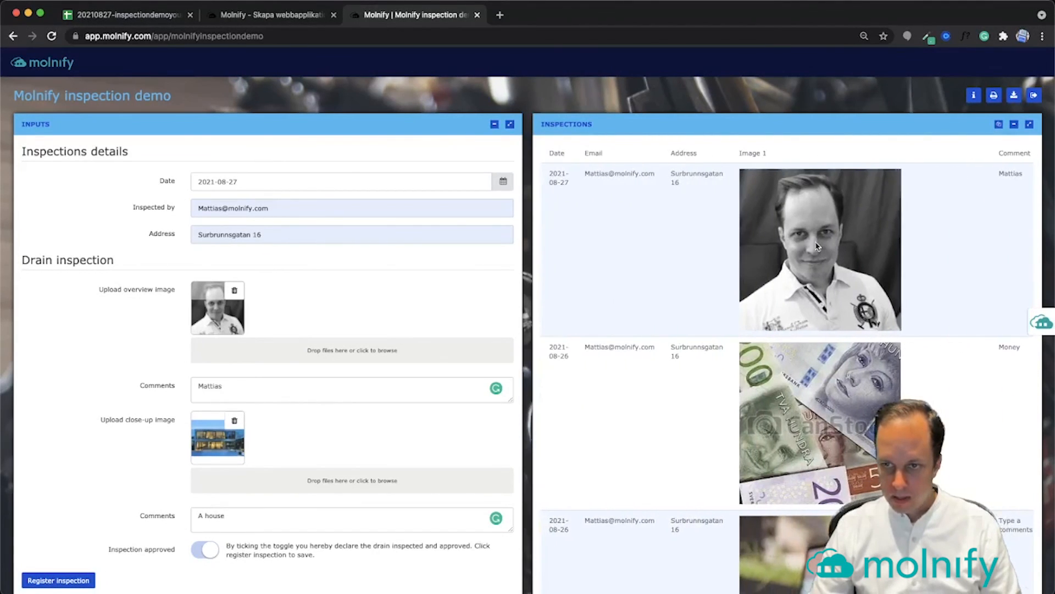
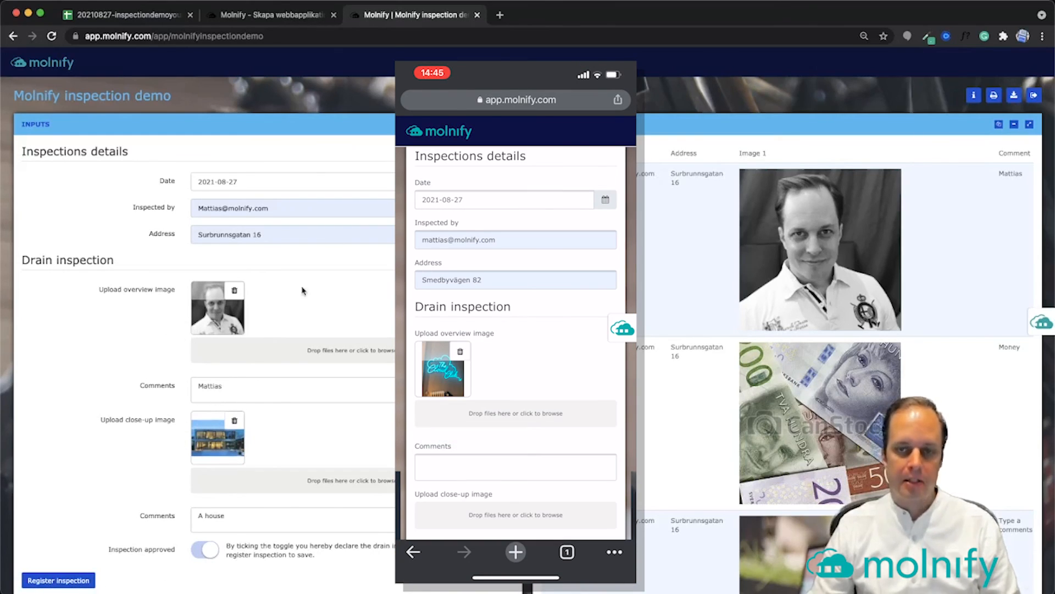
Switch from the inspection demo to the 'Molnify - Skapa webbapplikation' website tab
click(278, 15)
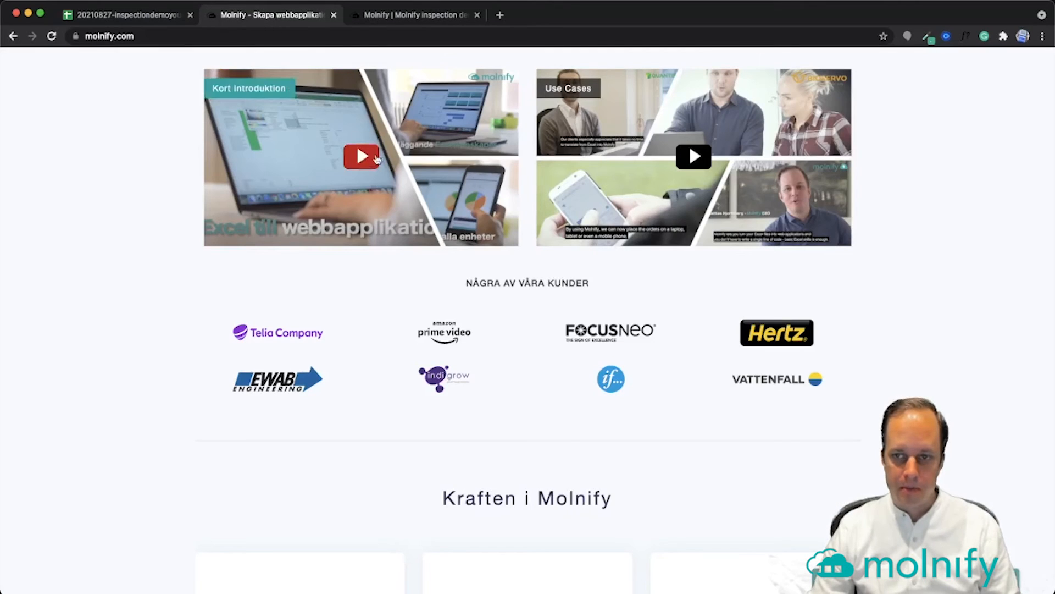
Return to the top of molnify.com and log in to reach the Examples gallery
scroll(400, 152, up, 10)
scroll(399, 152, up, 2)
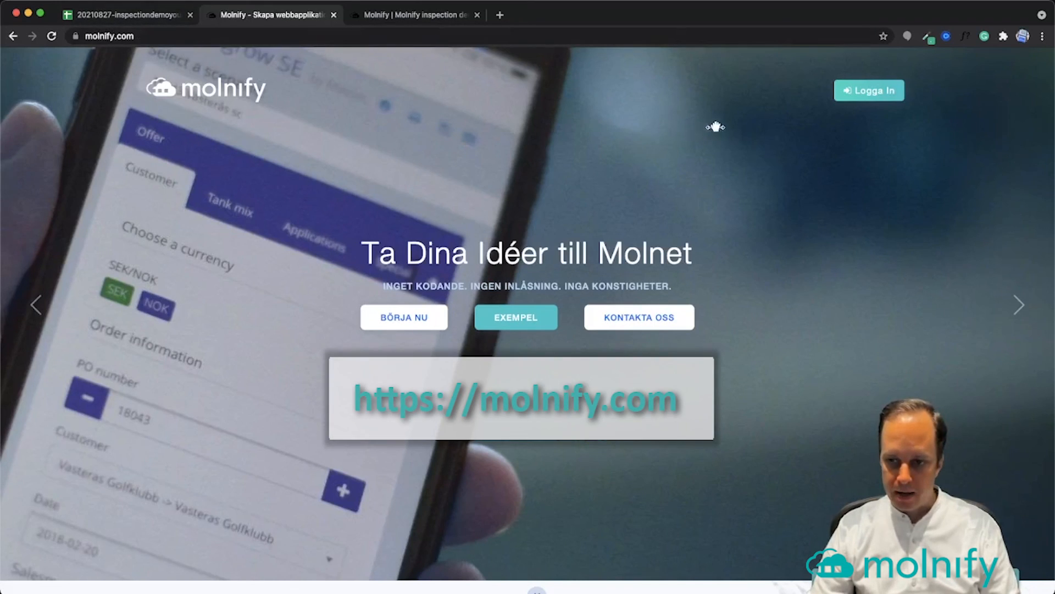
click(887, 99)
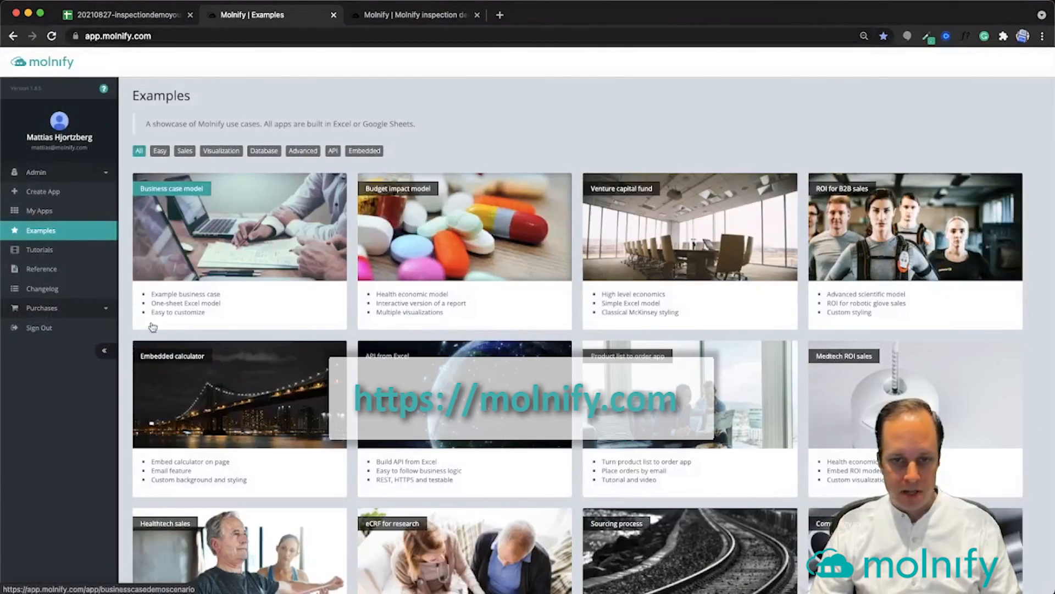